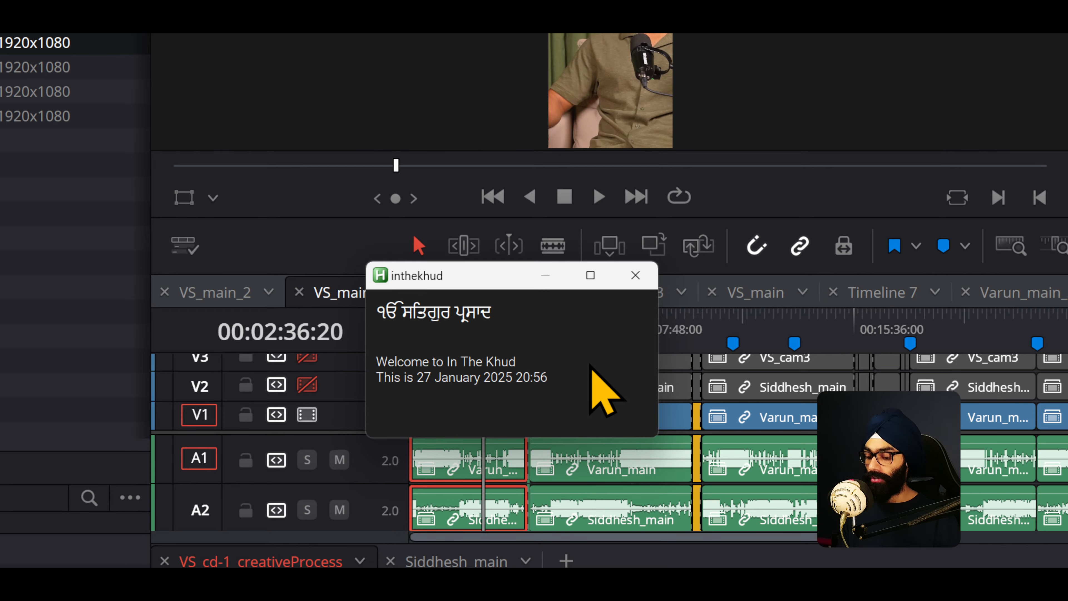
# Switch to the ITK'24 notes and review the timeline settings, audio output track settings and the enlarged Fairlight workaround screenshot.
pyautogui.hotkey('alt', 'Tab')
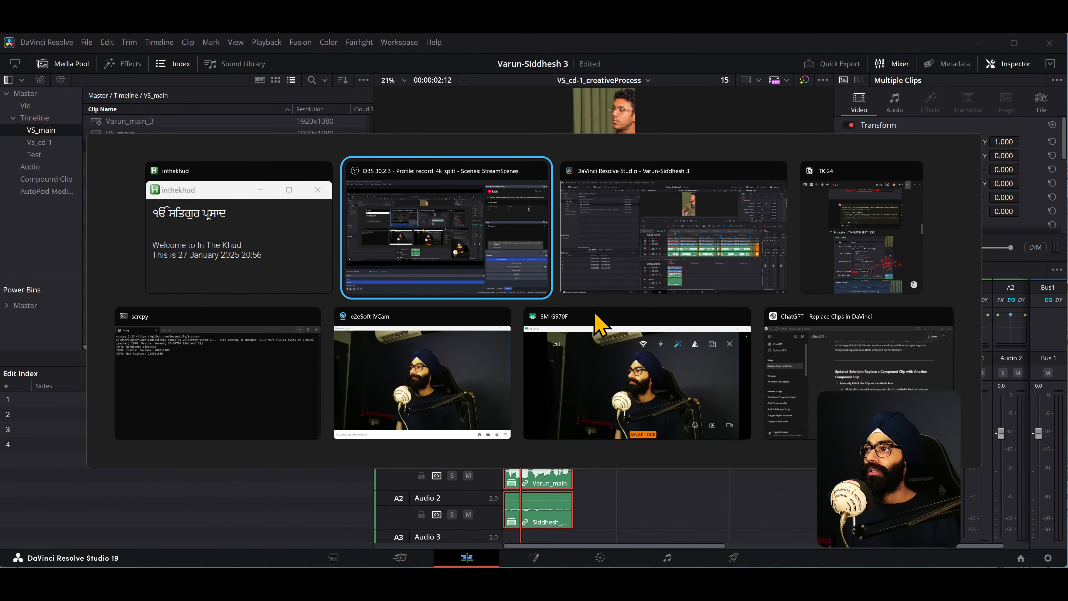
pyautogui.click(919, 249)
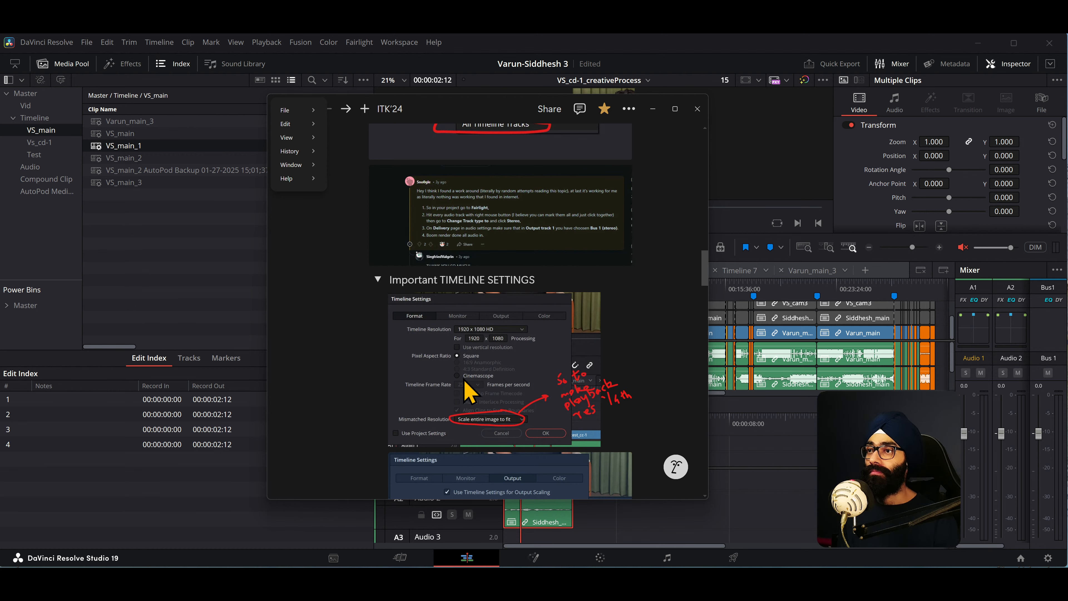
pyautogui.scroll(3, 503, 381)
pyautogui.scroll(4, 490, 332)
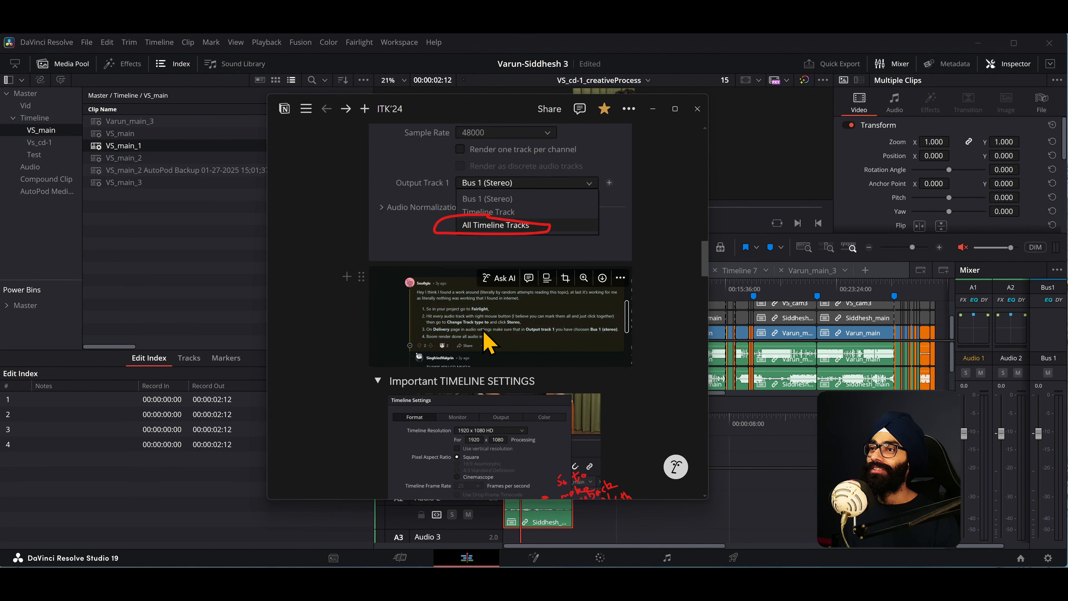
pyautogui.scroll(12, 484, 341)
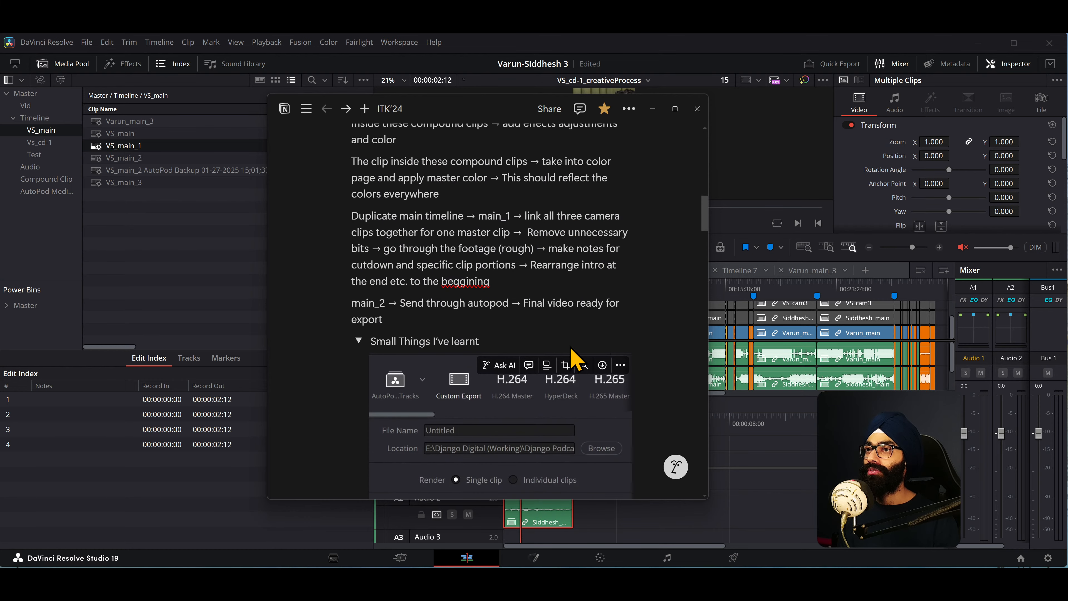
pyautogui.scroll(-15, 549, 346)
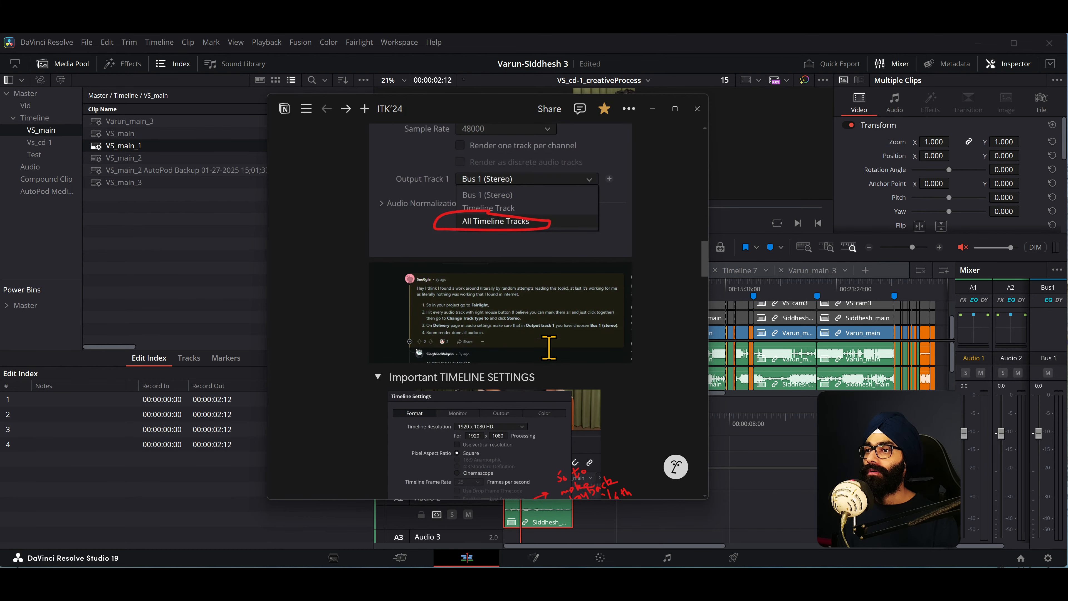
pyautogui.click(492, 327)
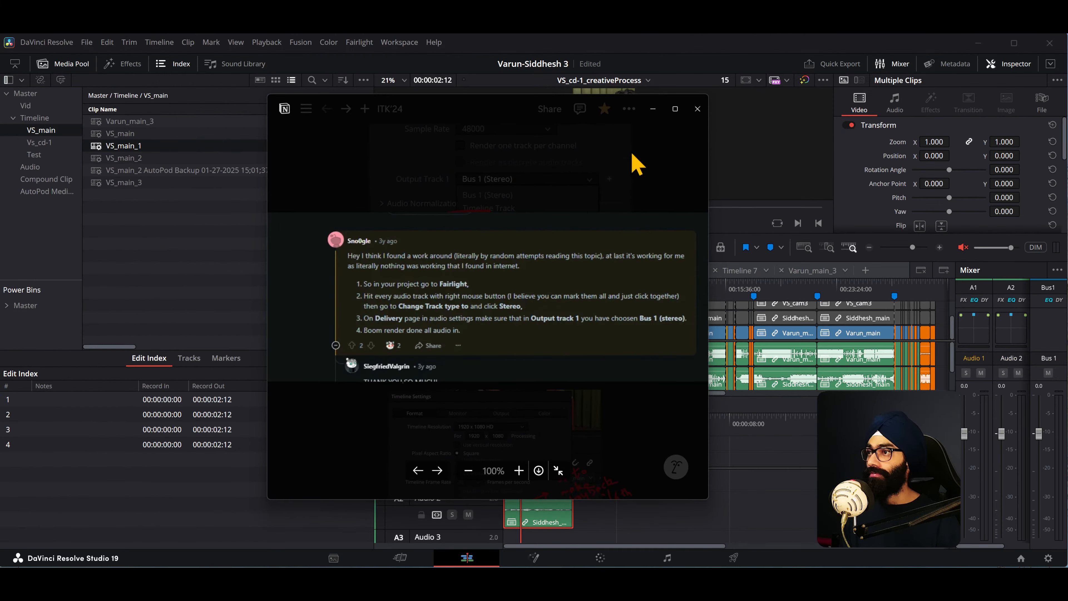
pyautogui.click(697, 109)
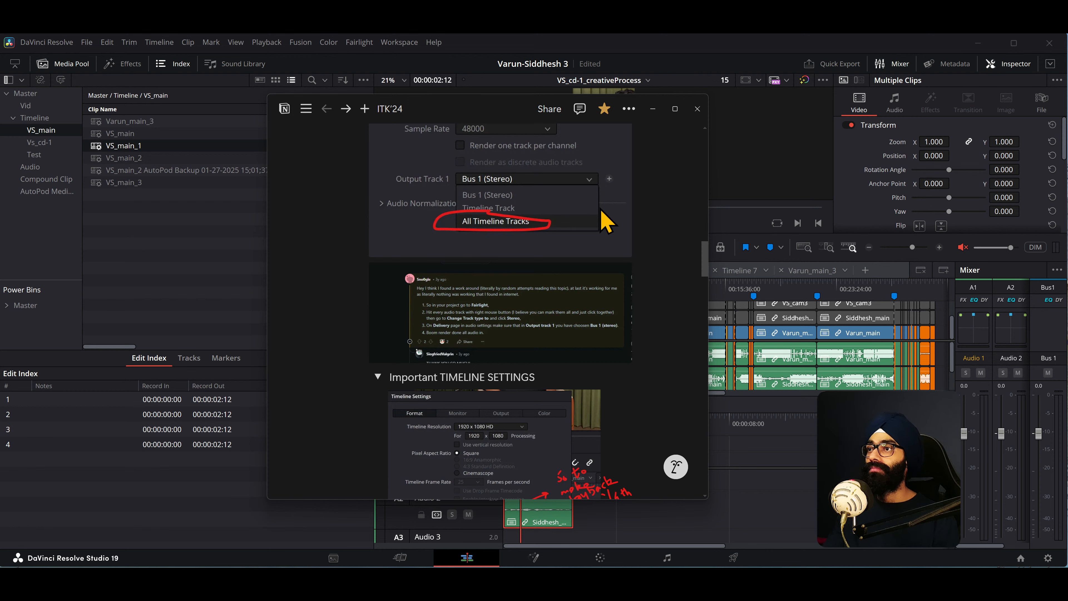
# Read the revised long form podcast workflow in the notes and return to DaVinci Resolve.
pyautogui.scroll(10, 606, 219)
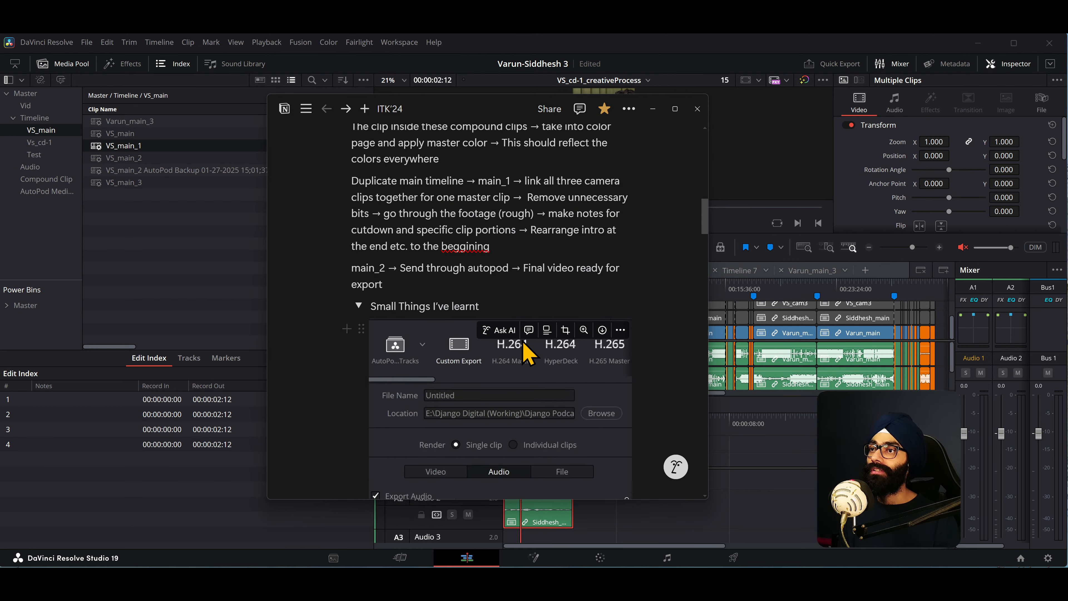
pyautogui.scroll(4, 436, 321)
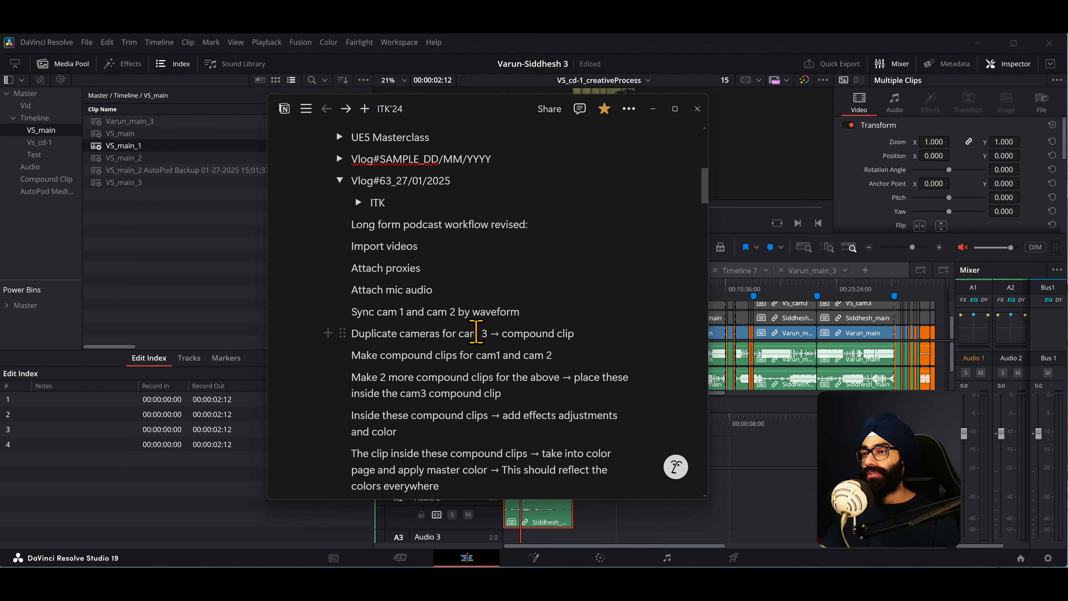
pyautogui.click(628, 57)
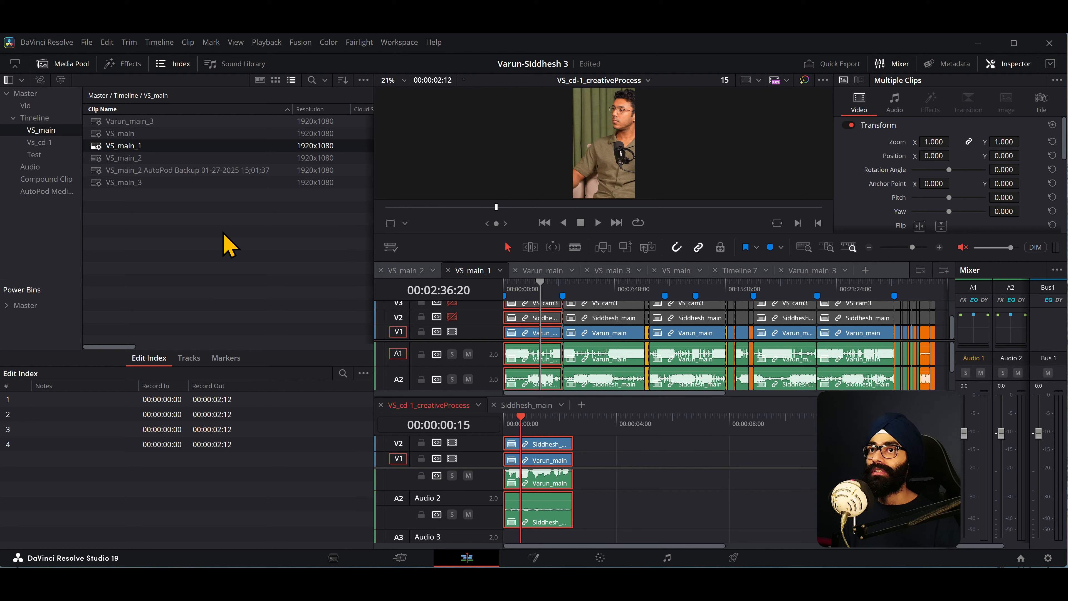
# Inspect the output scaling options in the timeline settings of VS_main_1 and close the dialog.
pyautogui.click(130, 147)
pyautogui.rightClick(129, 148)
pyautogui.moveTo(204, 152)
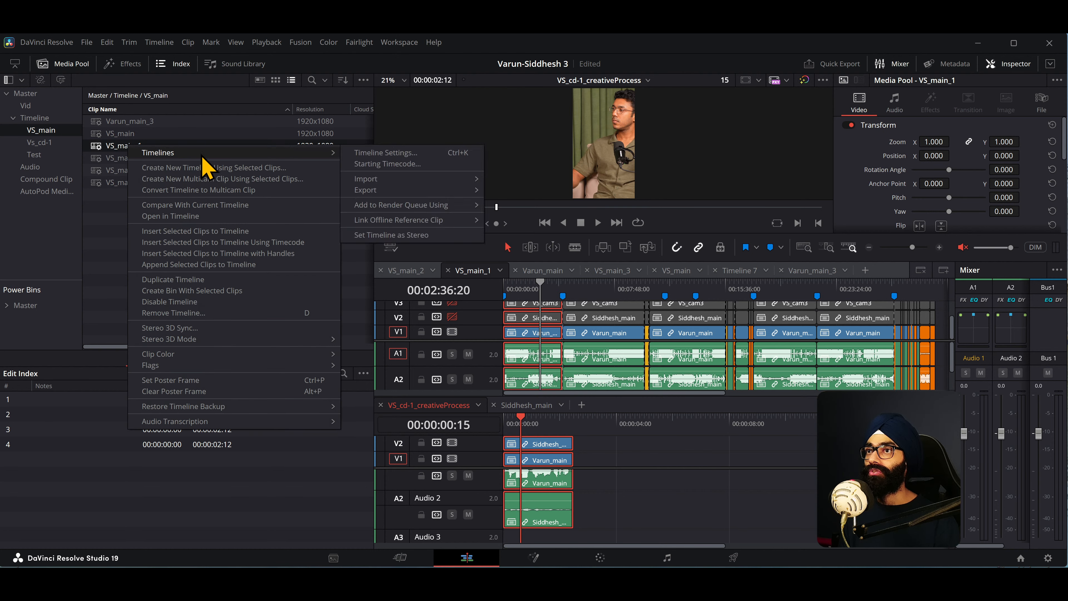
pyautogui.click(390, 152)
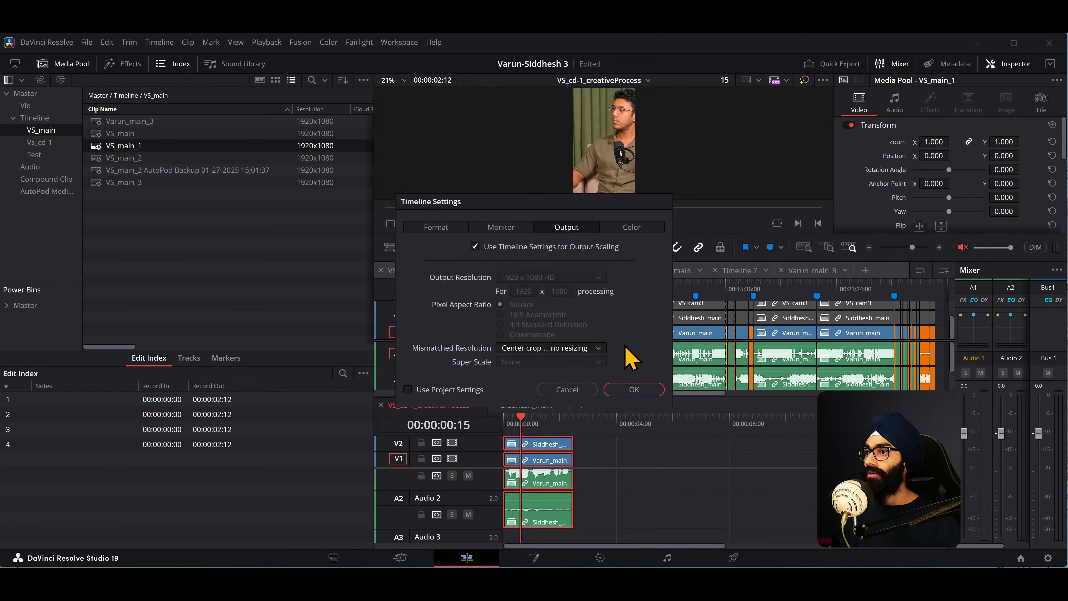
pyautogui.click(593, 392)
# Review the Image Scaling and Master Settings pages of the project settings and leave them without saving.
pyautogui.click(1048, 558)
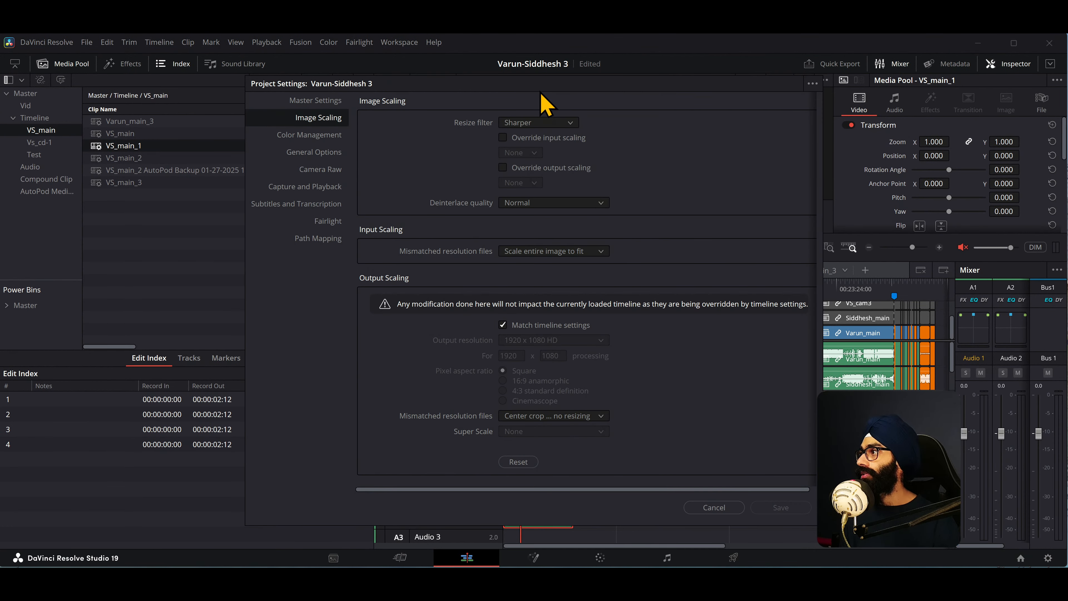
pyautogui.click(323, 104)
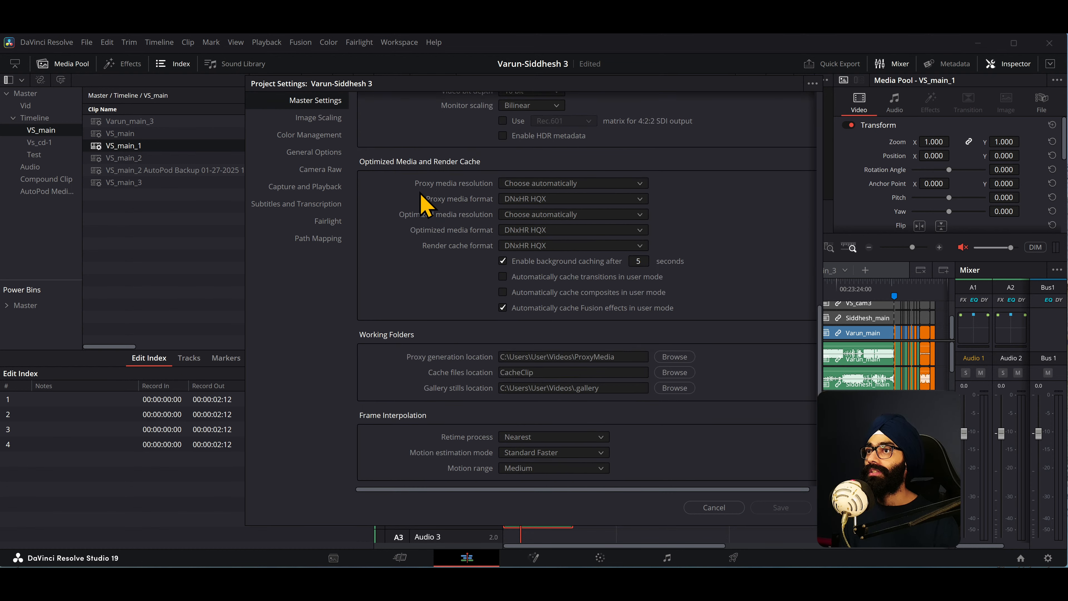
pyautogui.scroll(5, 419, 221)
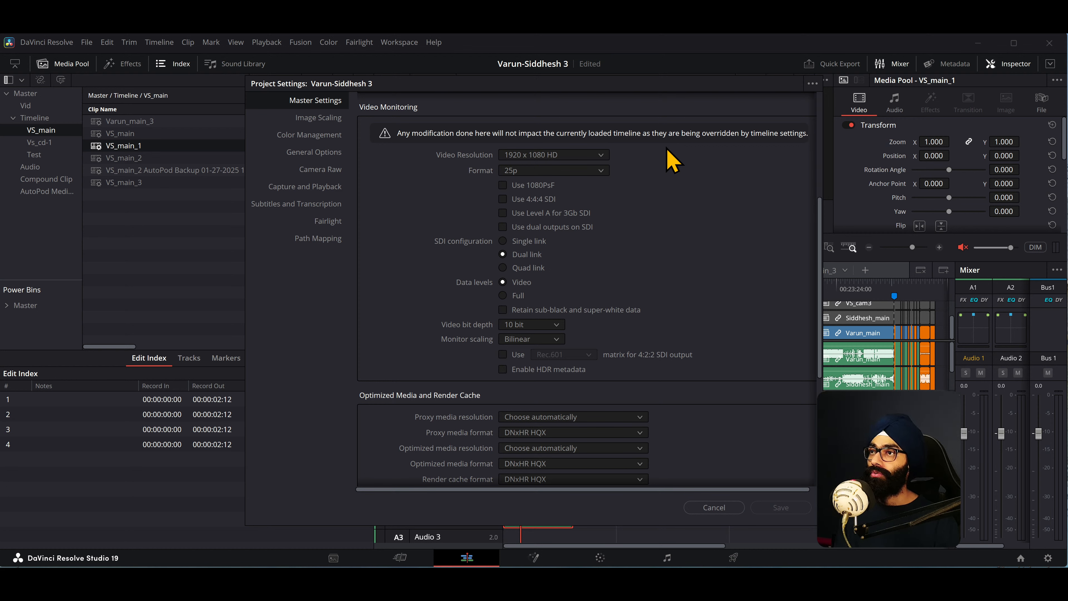
pyautogui.click(714, 507)
# Open the VS_main_1 timeline for editing from the VS_main bin.
pyautogui.click(128, 158)
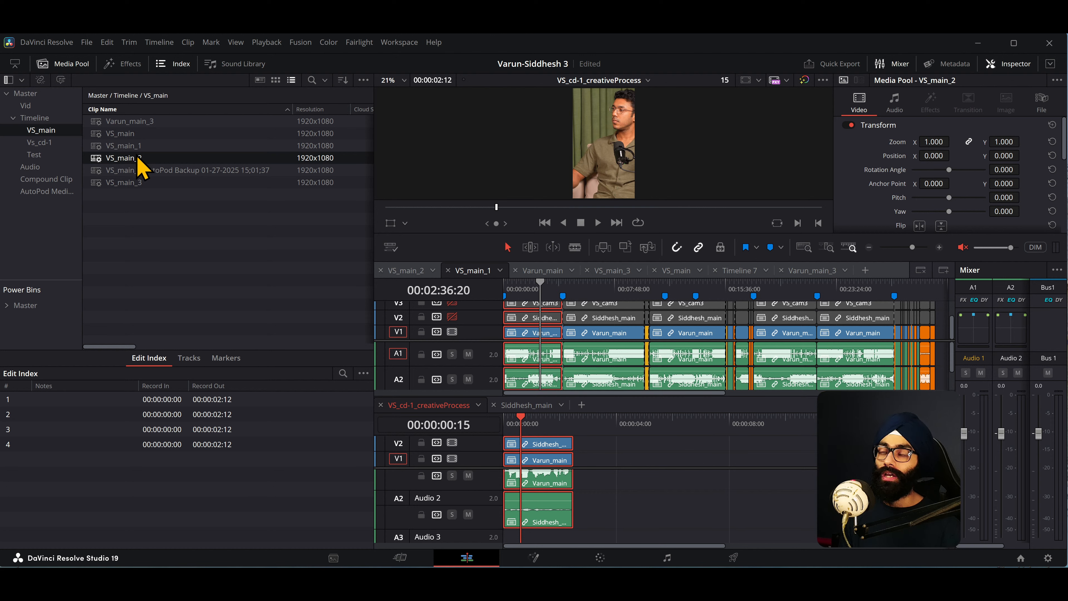
pyautogui.doubleClick(132, 146)
pyautogui.click(151, 182)
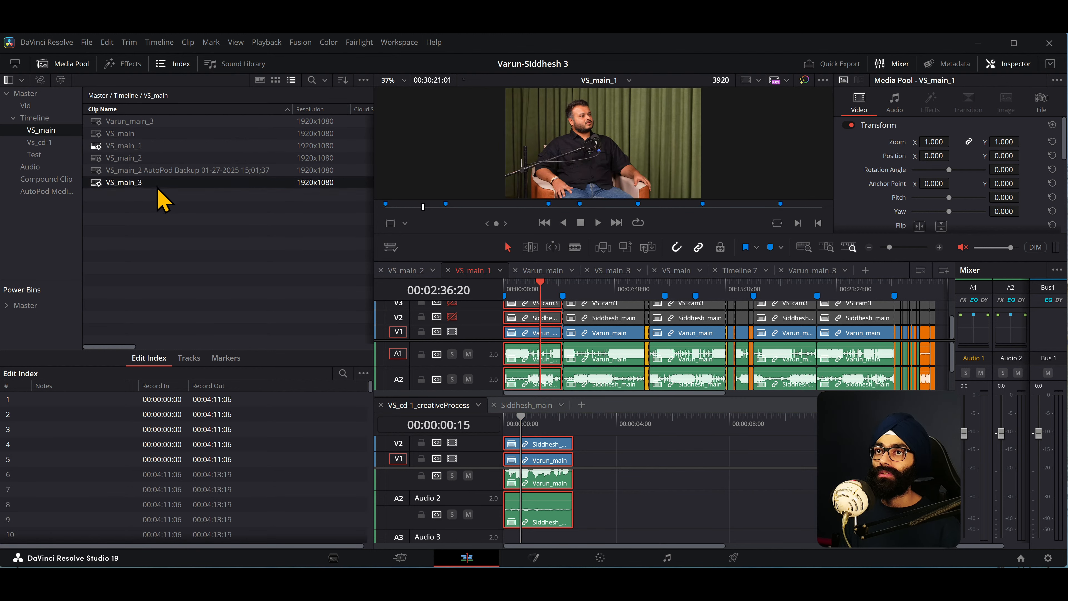
pyautogui.click(136, 148)
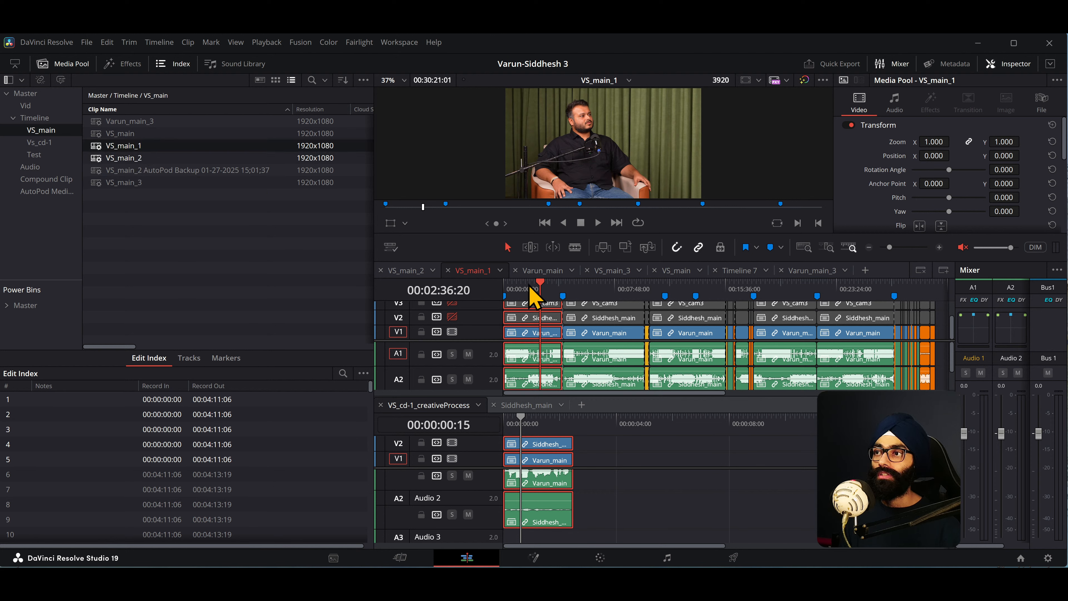
pyautogui.keyDown('ctrl'); pyautogui.click(141, 158); pyautogui.keyUp('ctrl')
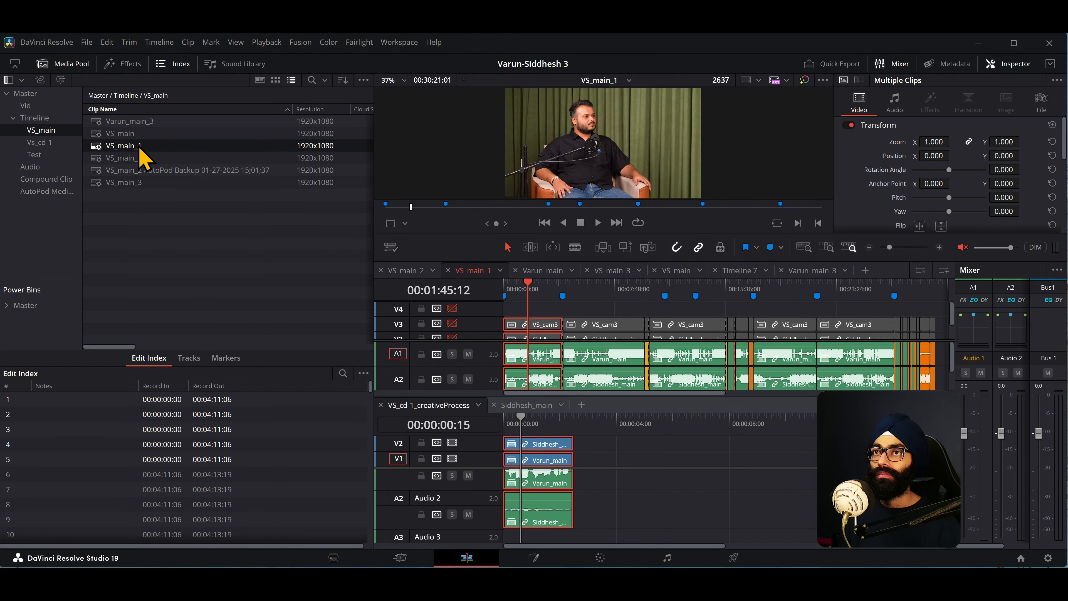
pyautogui.keyDown('ctrl'); pyautogui.click(141, 158); pyautogui.keyUp('ctrl')
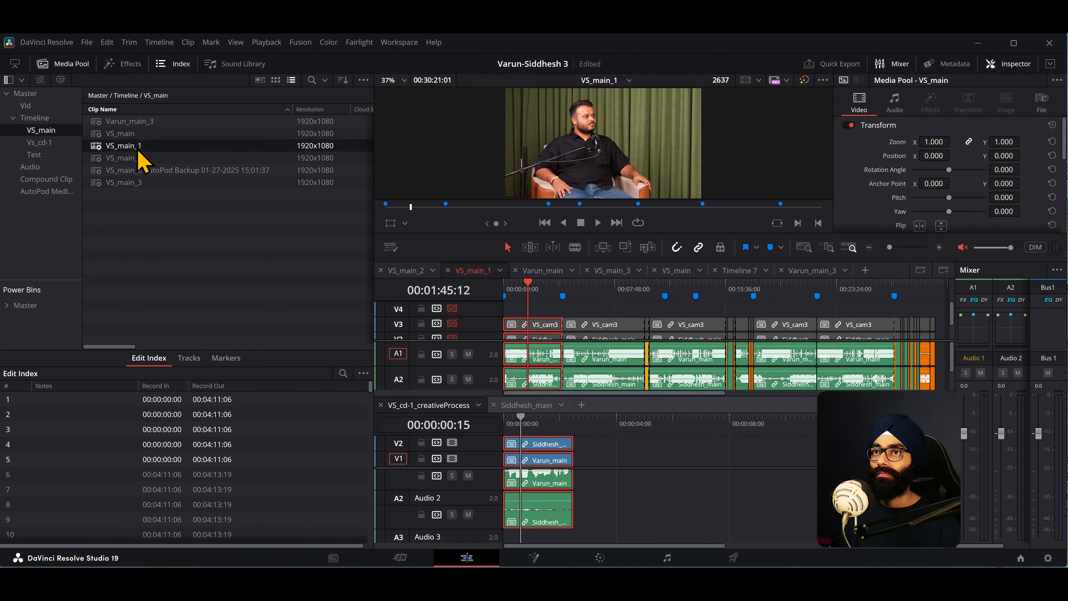
# Set the mismatched resolution in the format settings of the VS_main_1 timeline to Center crop with no resizing.
pyautogui.hotkey('shift', '9')
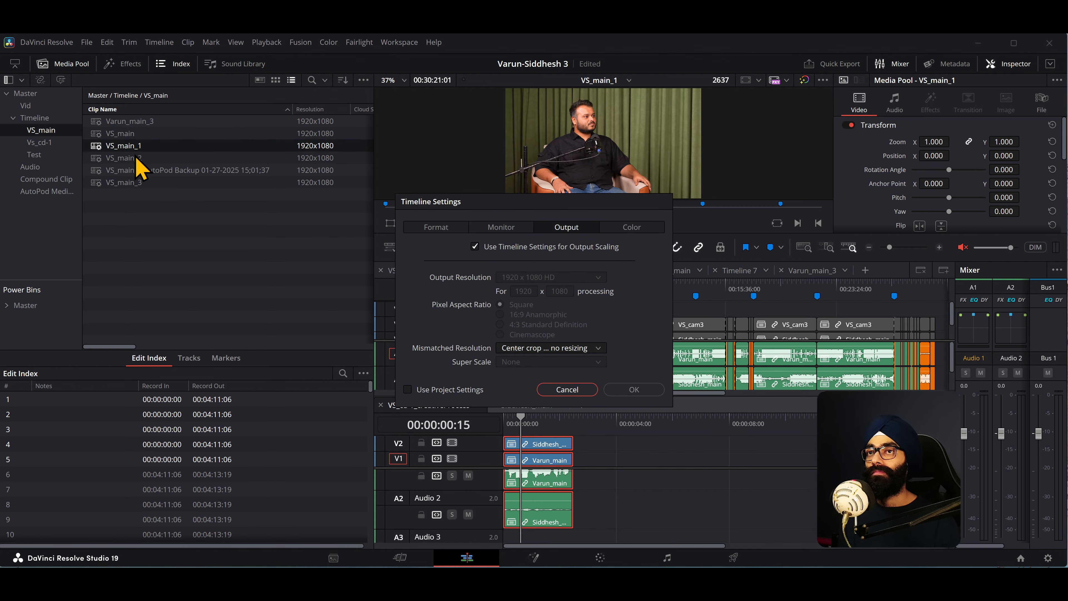
pyautogui.moveTo(537, 205); pyautogui.dragTo(509, 205)
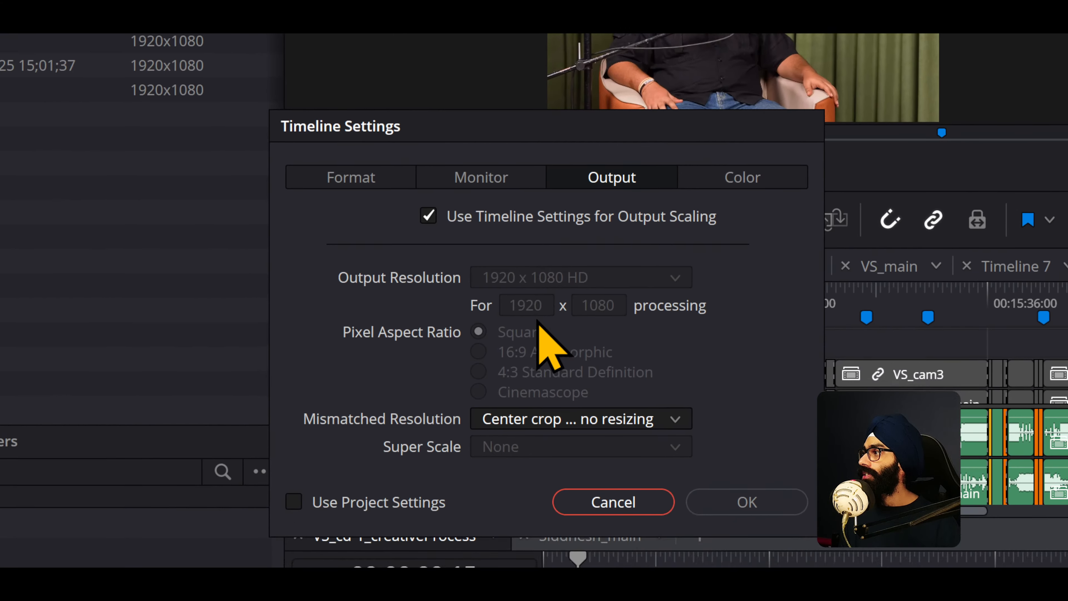
pyautogui.click(364, 183)
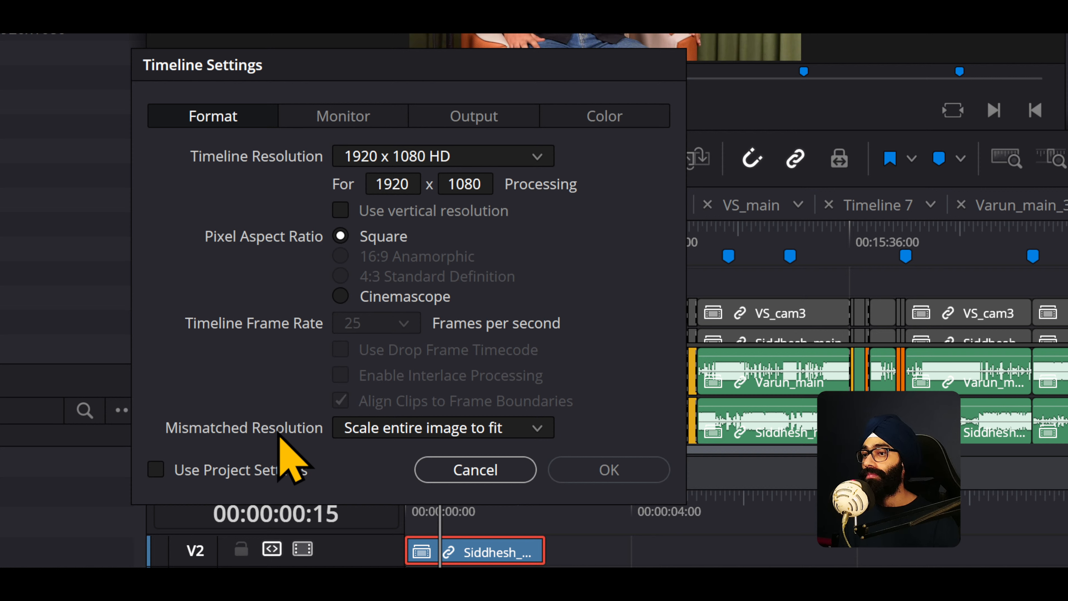
pyautogui.click(421, 430)
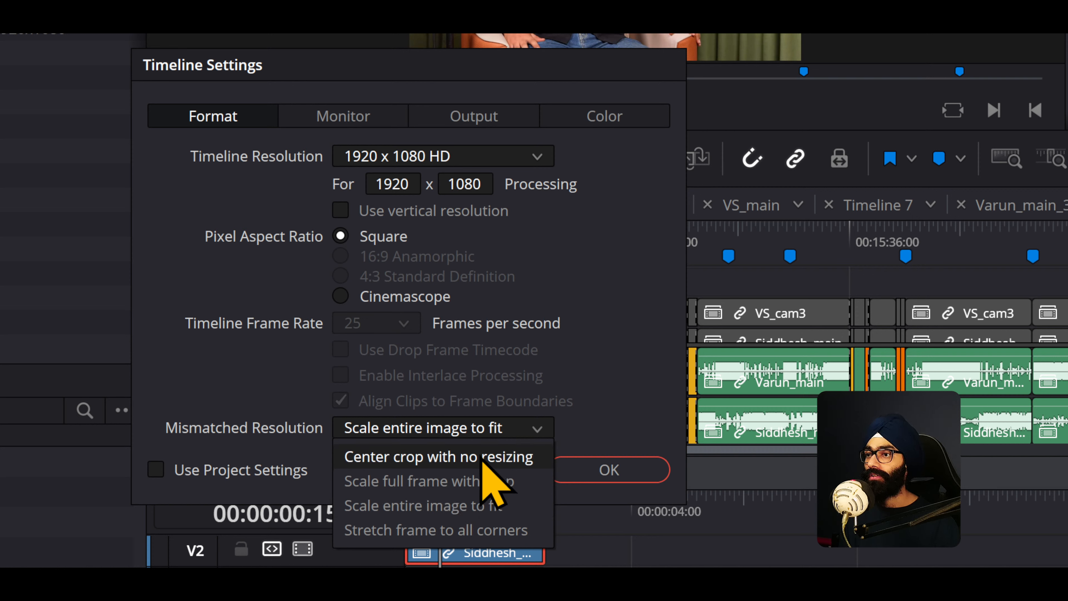
pyautogui.click(482, 458)
pyautogui.click(597, 470)
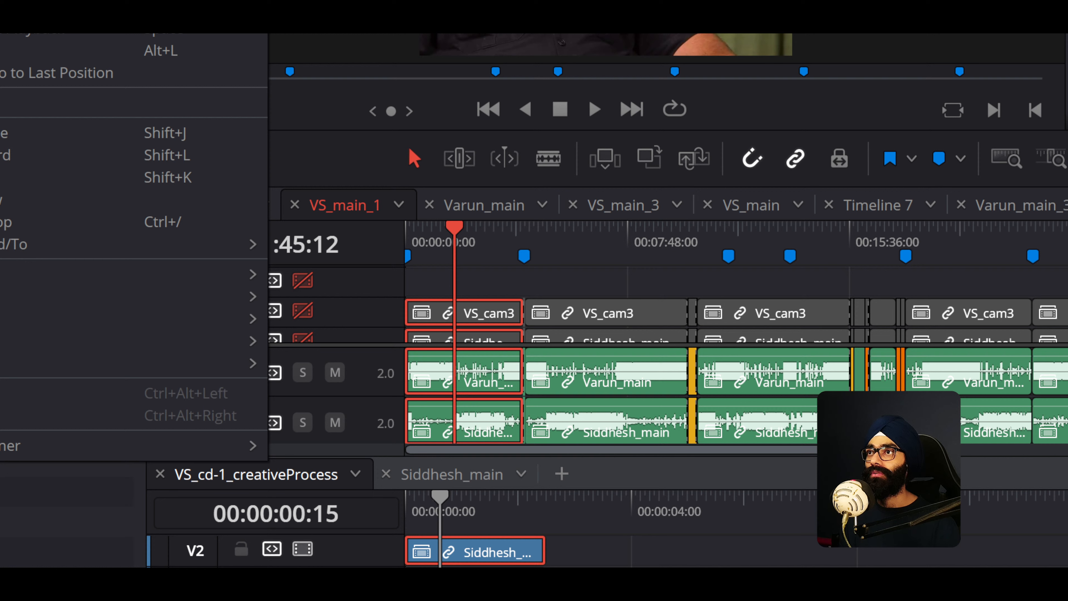
# Set the timeline playback resolution to Half.
pyautogui.press('Escape')
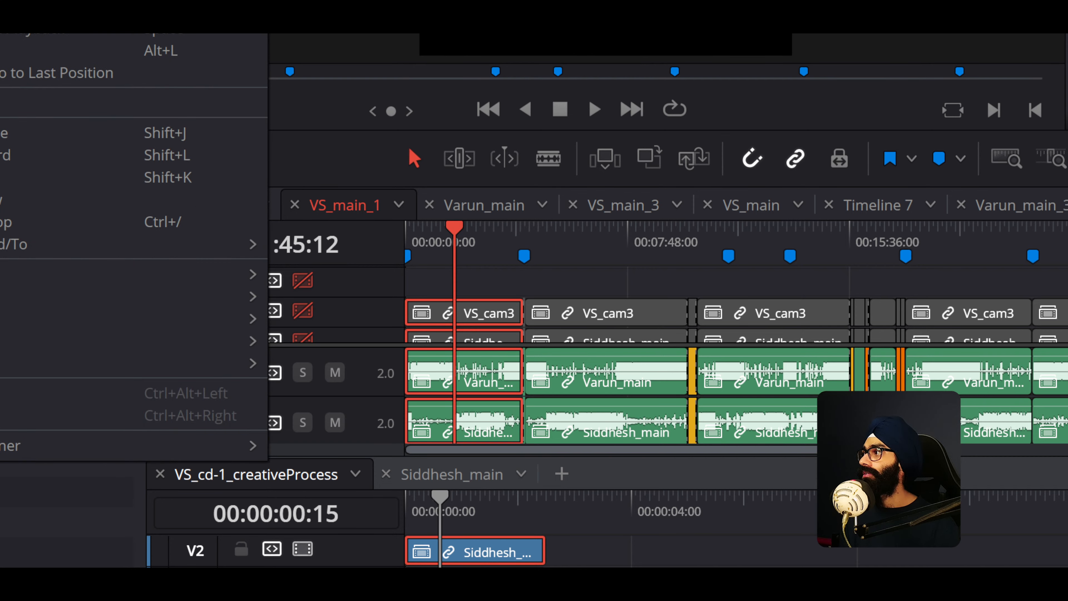
pyautogui.press('Escape')
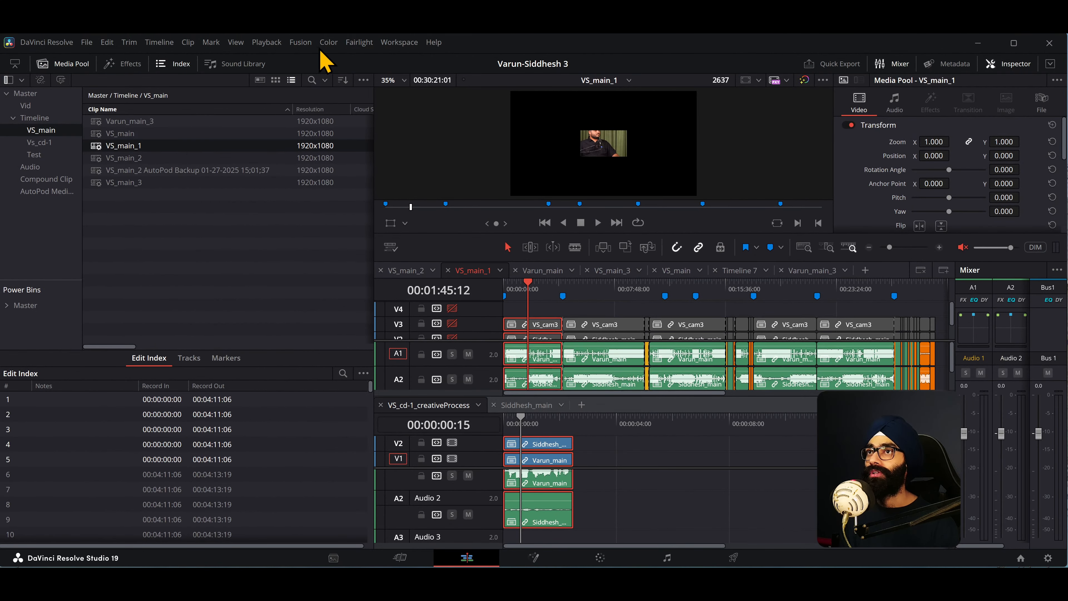
pyautogui.click(266, 42)
pyautogui.moveTo(294, 81)
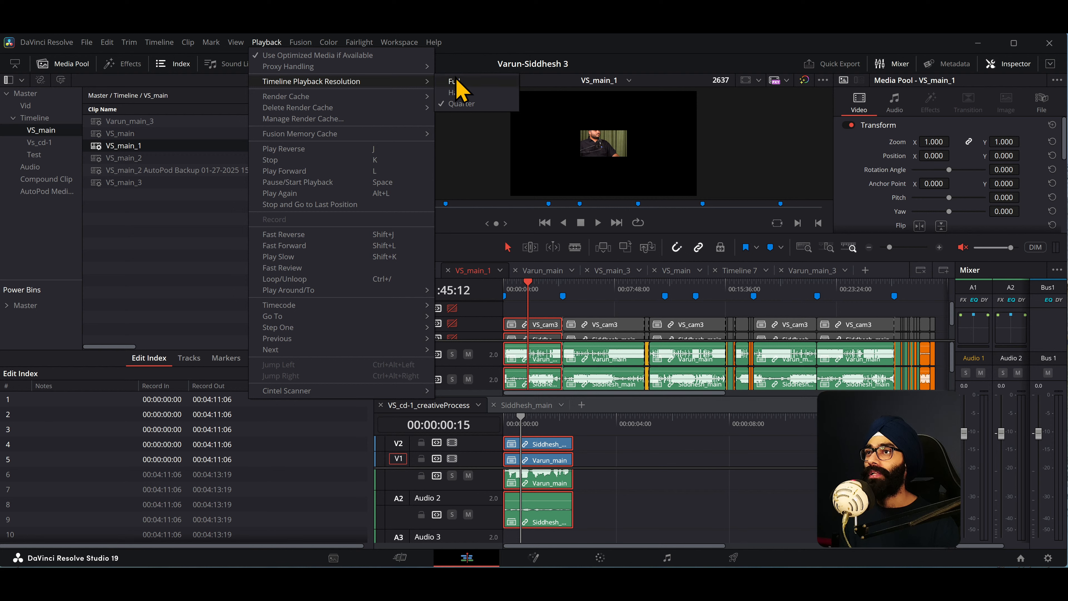
pyautogui.click(468, 90)
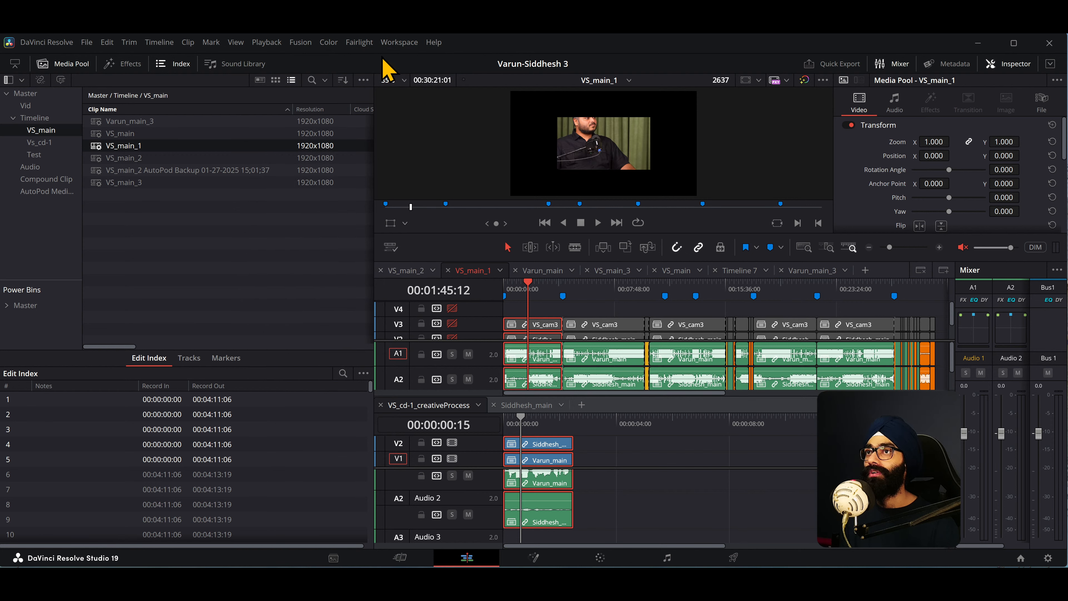
# Set the timeline playback resolution to Full.
pyautogui.click(270, 43)
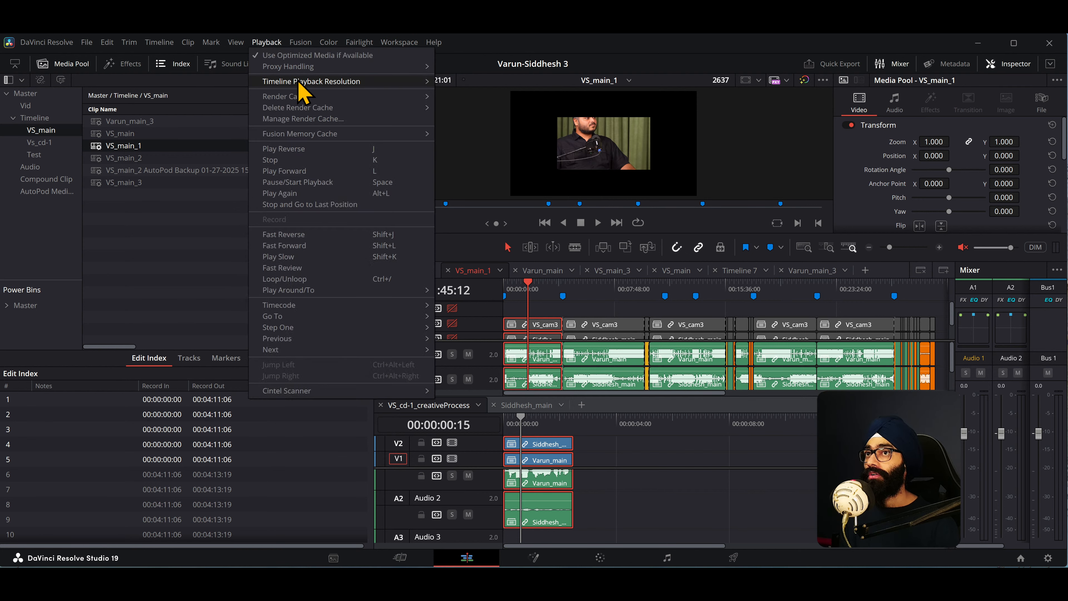
pyautogui.moveTo(300, 83)
pyautogui.click(469, 85)
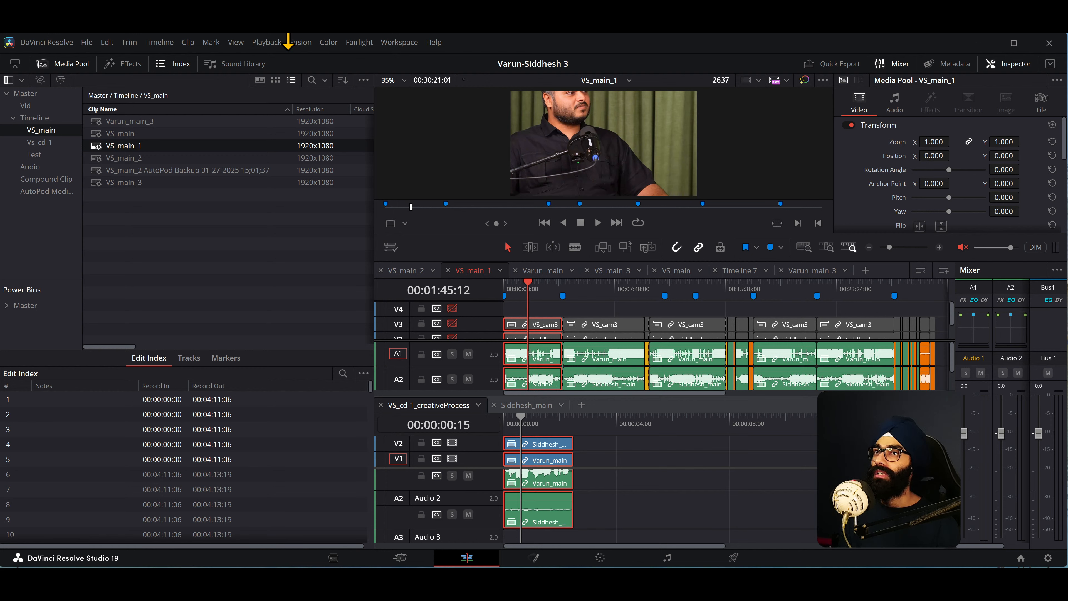
# Set the timeline playback resolution to Quarter.
pyautogui.click(269, 42)
pyautogui.moveTo(315, 80)
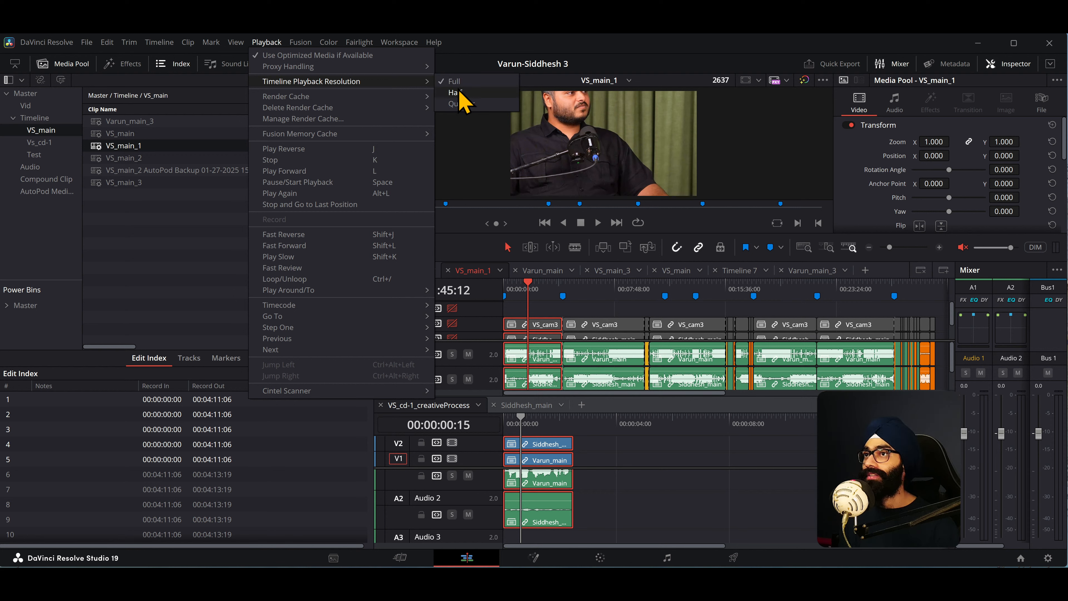
pyautogui.click(464, 105)
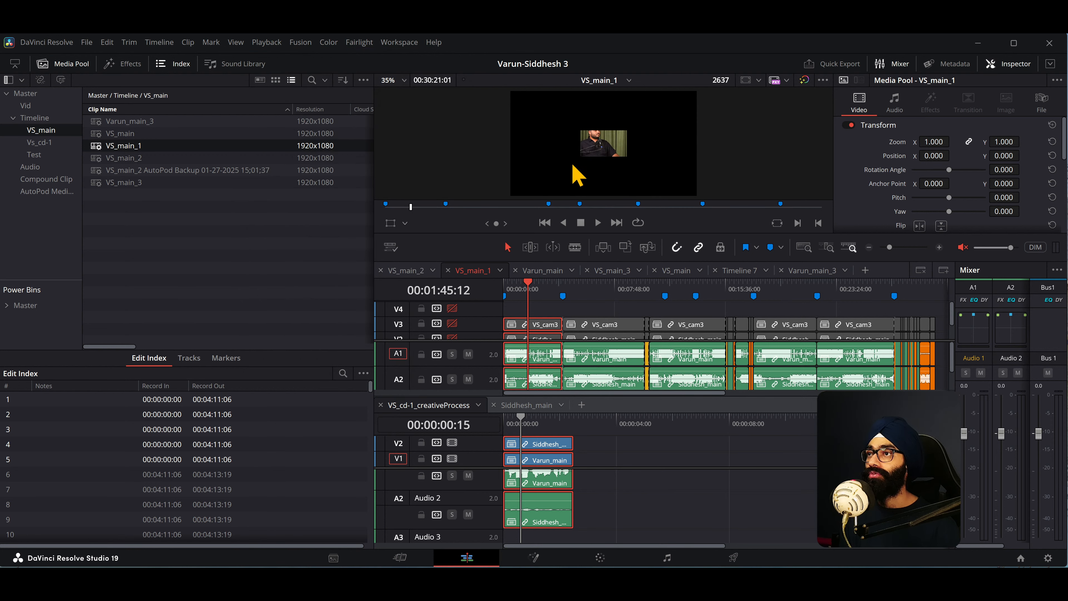
# Select the VS_main_2 timeline in the VS_main bin.
pyautogui.click(135, 159)
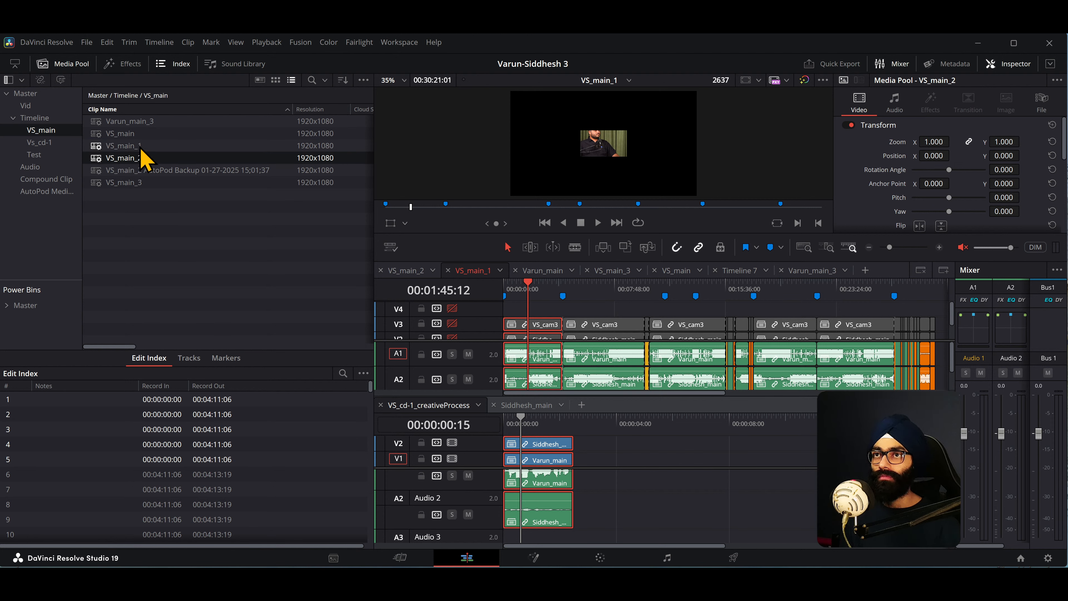
pyautogui.click(136, 146)
pyautogui.click(135, 159)
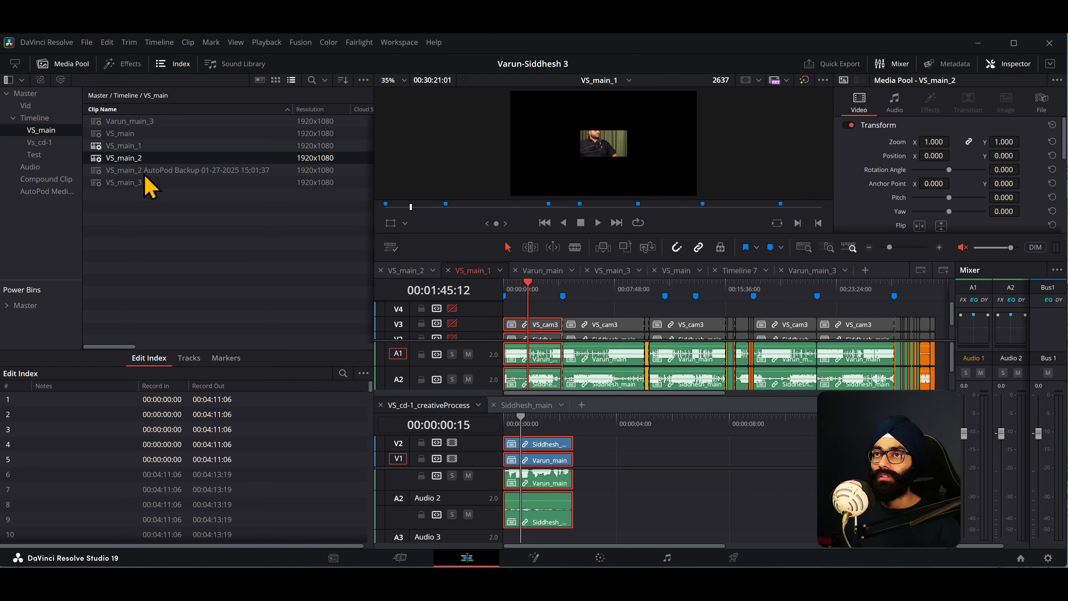
# Set the VS_main_1 timeline's Format mismatched resolution to "Scale entire image to fit".
pyautogui.click(132, 145)
pyautogui.click(138, 159)
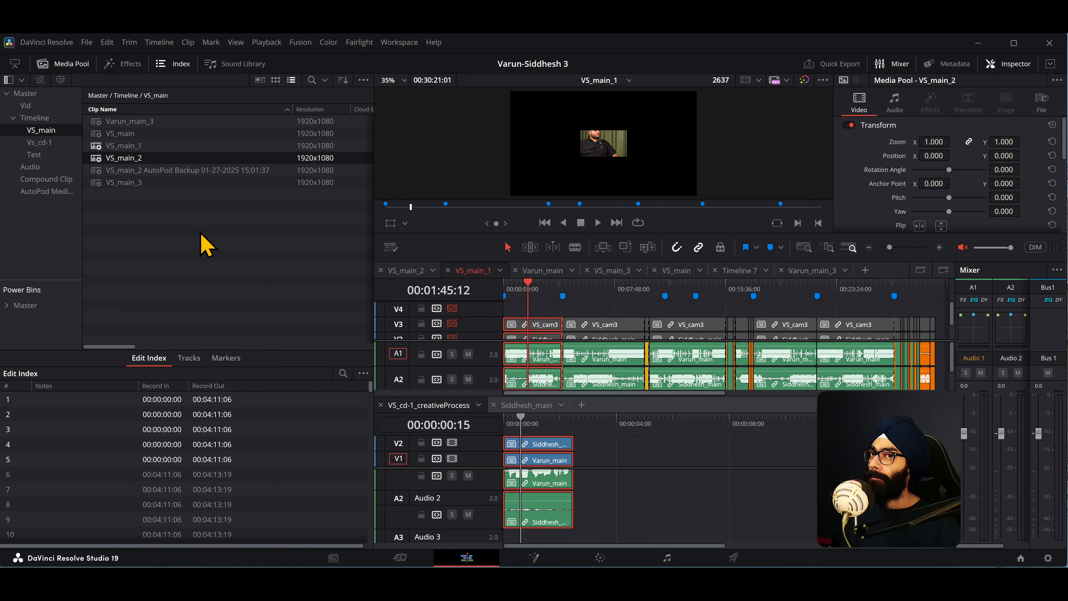
pyautogui.press('Up')
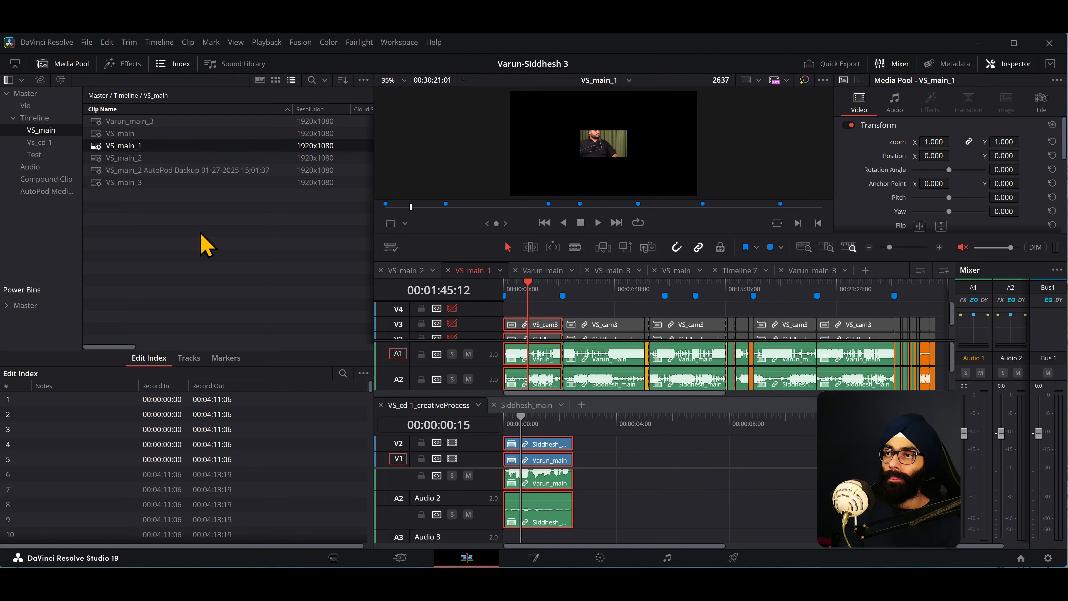
pyautogui.rightClick(141, 152)
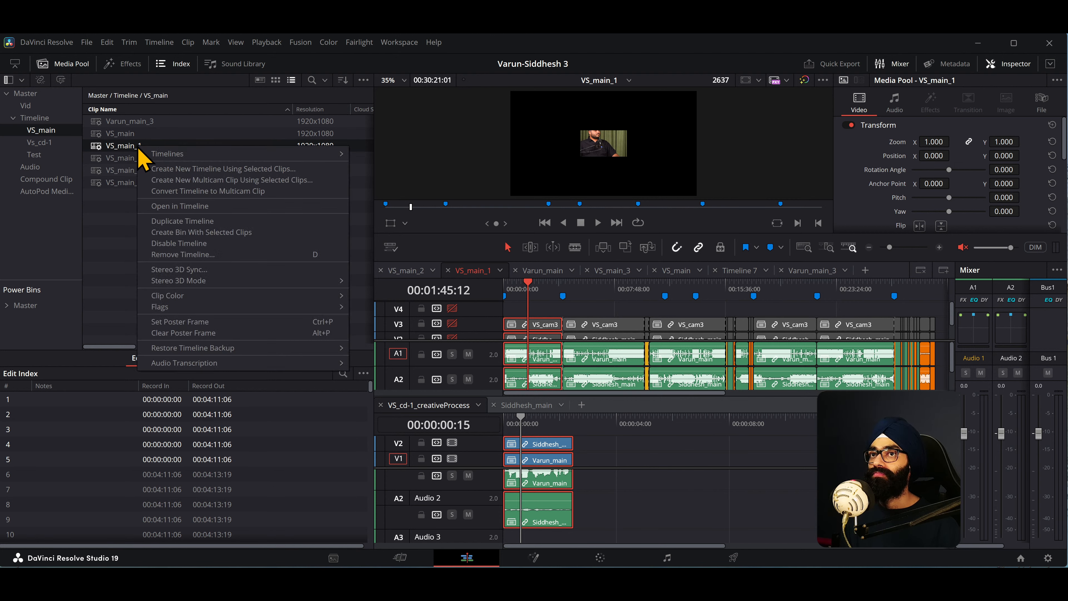
pyautogui.moveTo(303, 151)
pyautogui.click(372, 152)
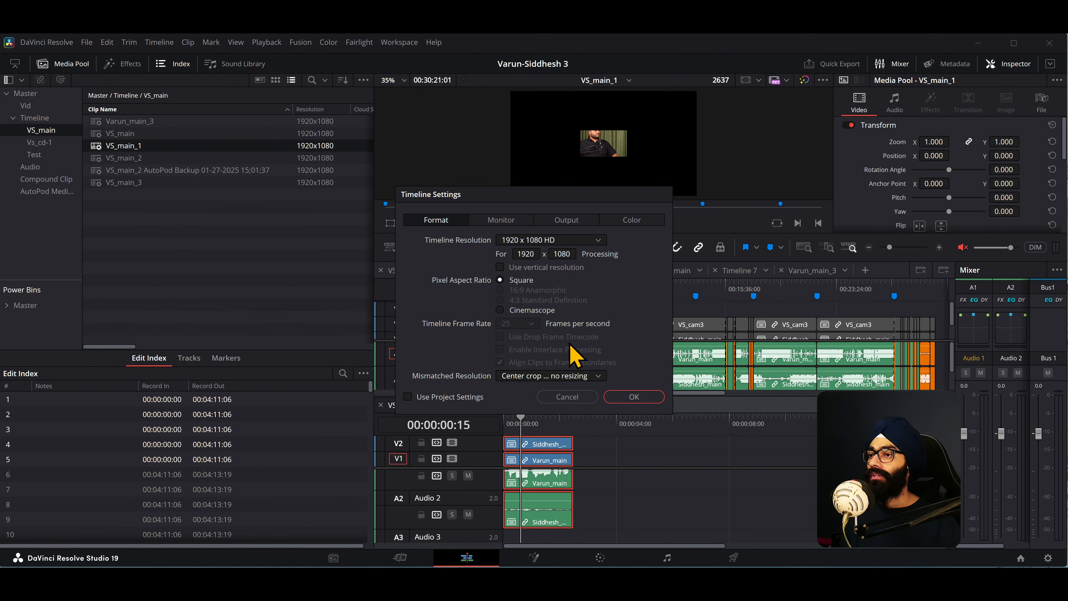
pyautogui.click(543, 379)
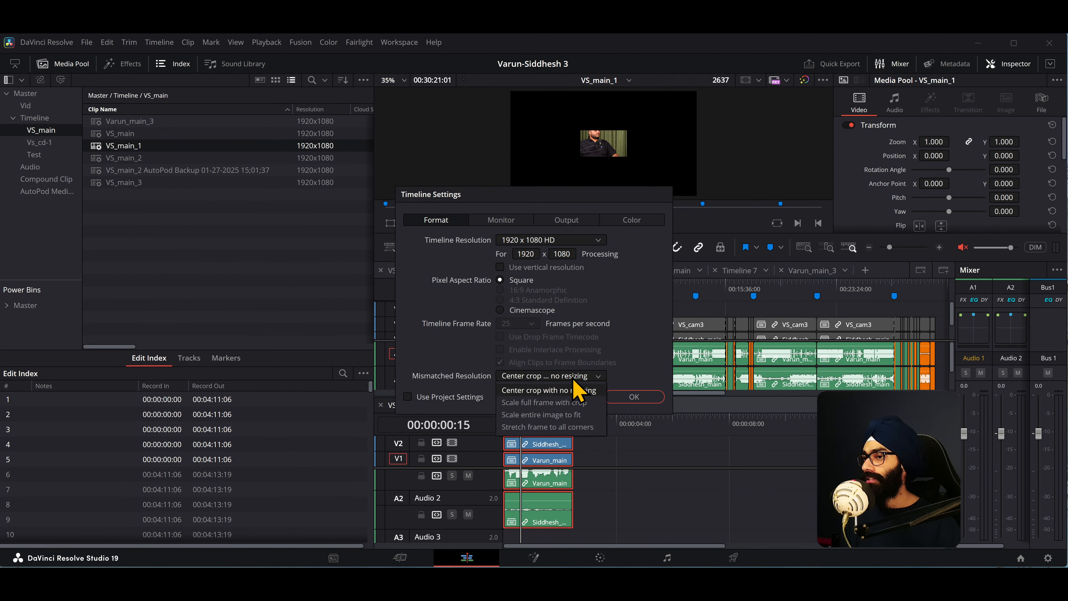
pyautogui.click(565, 416)
pyautogui.click(642, 397)
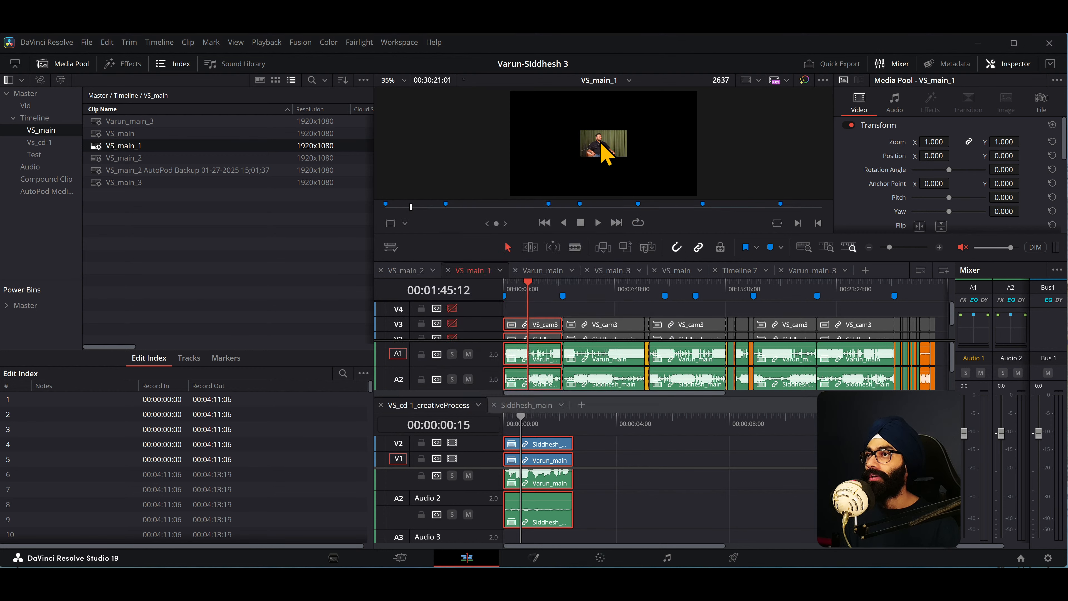
# Enlarge the timeline viewer and set the timeline playback resolution to Full.
pyautogui.moveTo(561, 259); pyautogui.dragTo(530, 359)
pyautogui.click(279, 44)
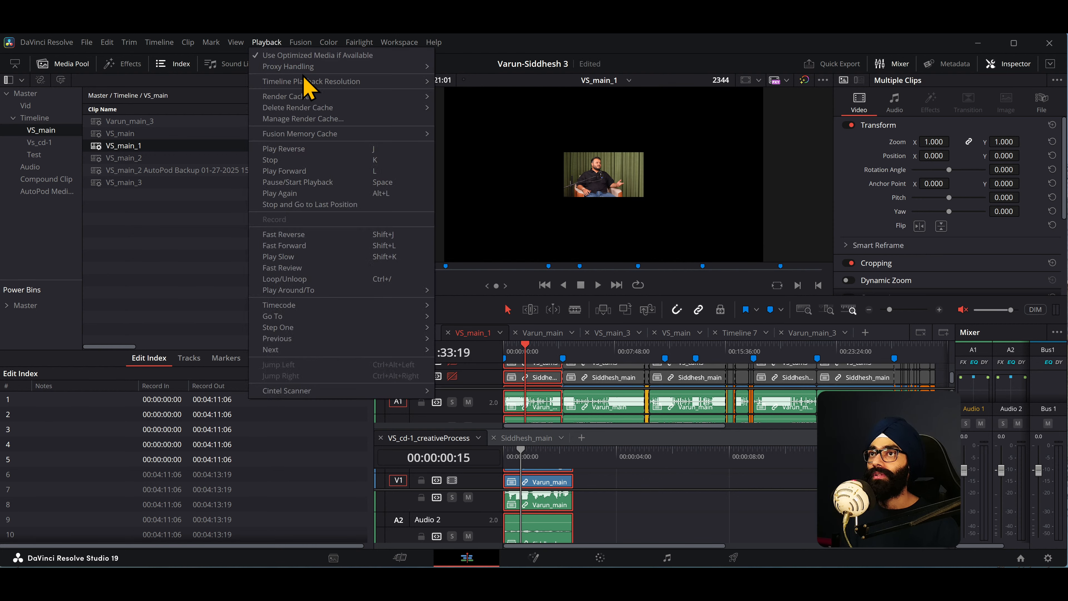
pyautogui.moveTo(305, 80)
pyautogui.click(473, 97)
pyautogui.scroll(-2, 579, 179)
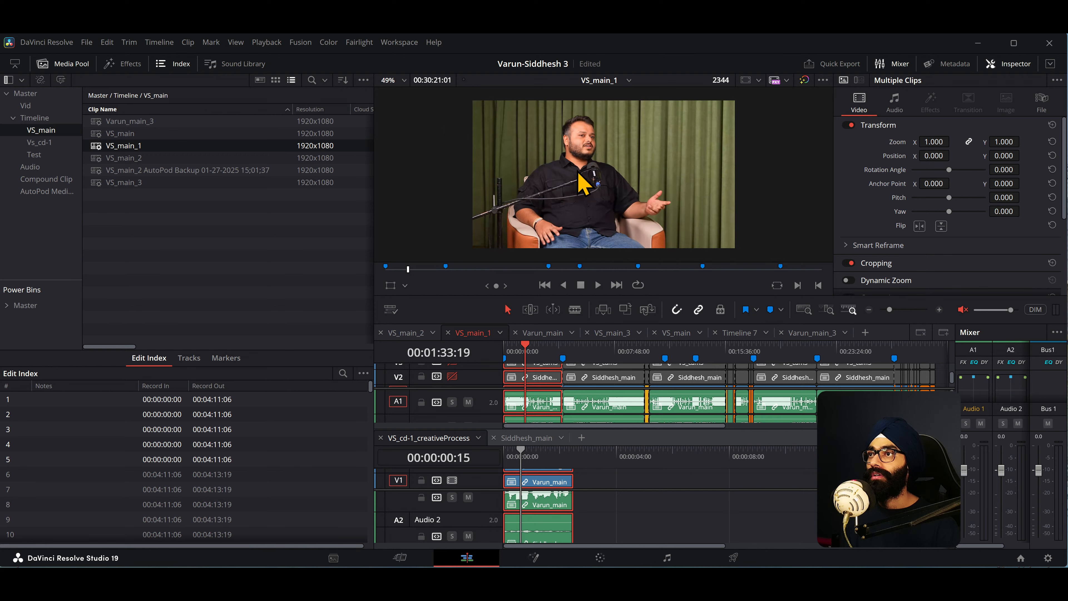
# Set the timeline playback resolution to Quarter and move the VS_main_1 playhead to 00:01:59:14.
pyautogui.click(258, 44)
pyautogui.moveTo(306, 81)
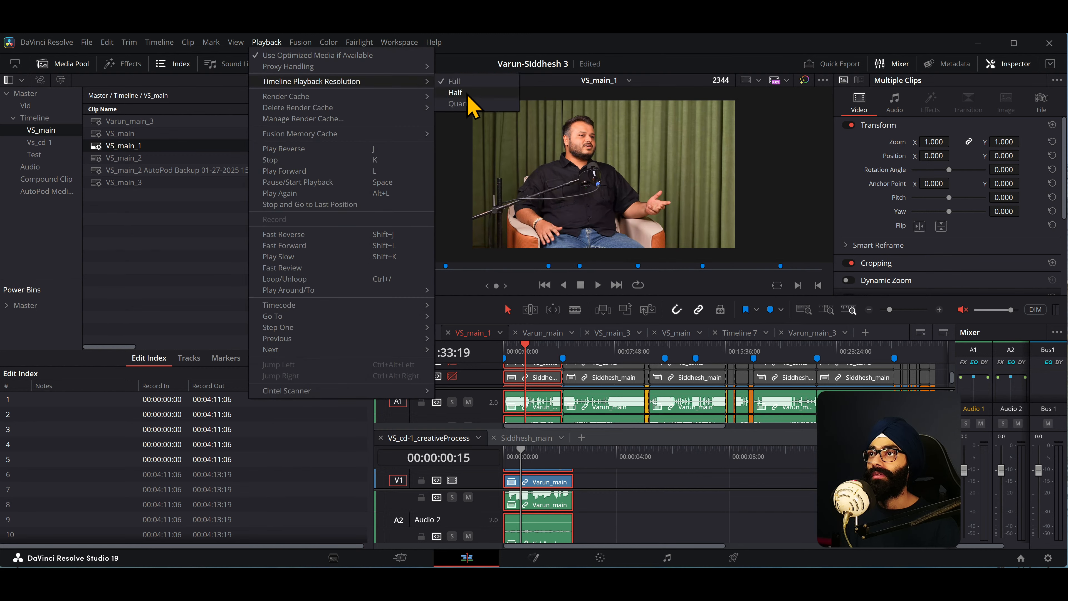
pyautogui.click(465, 105)
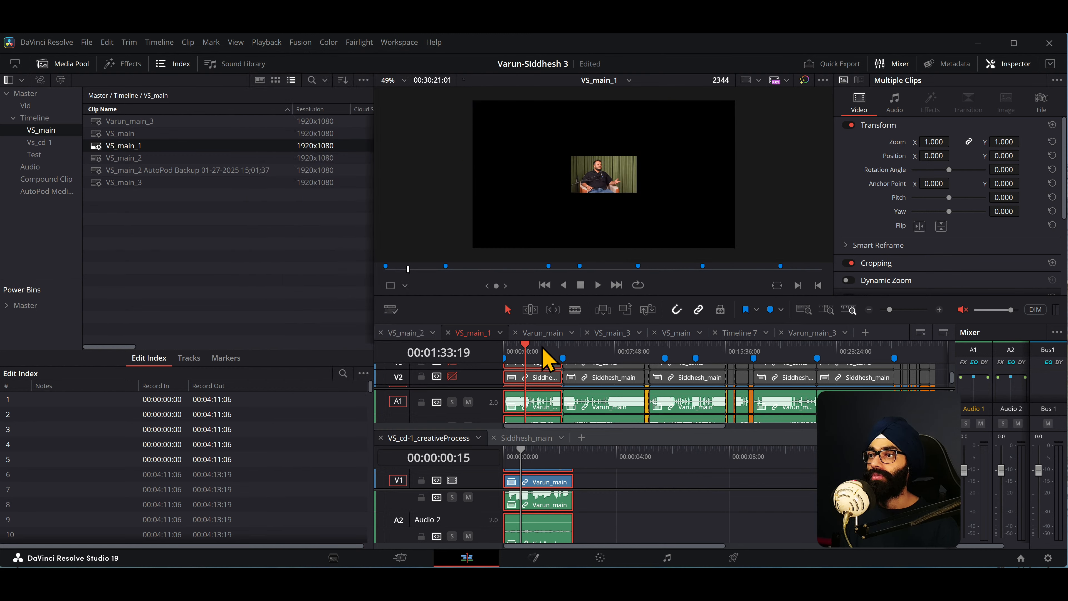
pyautogui.moveTo(529, 335); pyautogui.dragTo(532, 337)
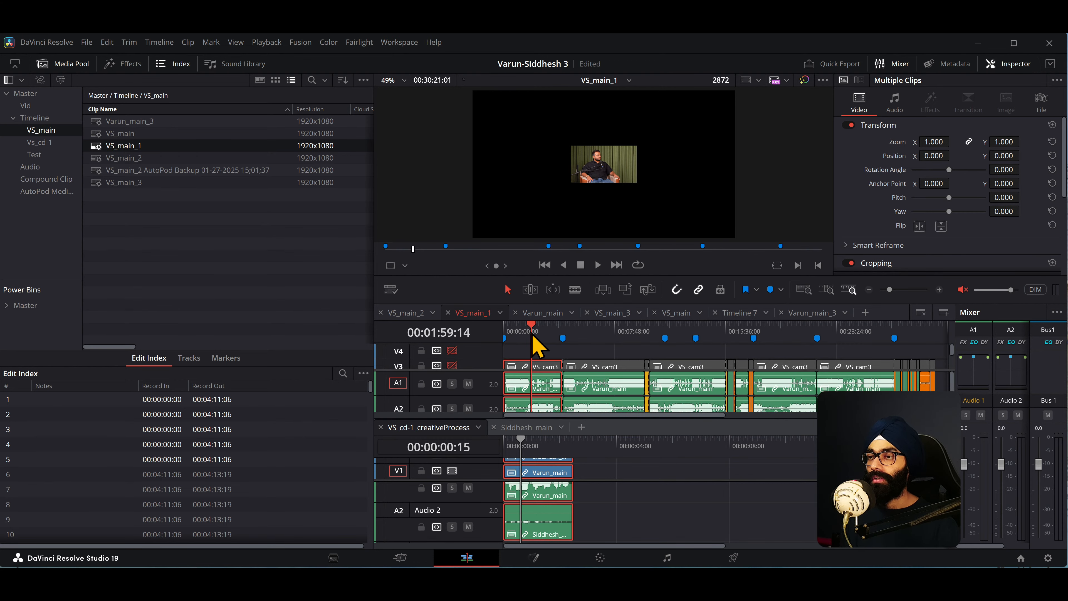
# Set the VS_main_1 timeline's Output mismatched resolution to "Scale entire image to fit".
pyautogui.click(136, 148)
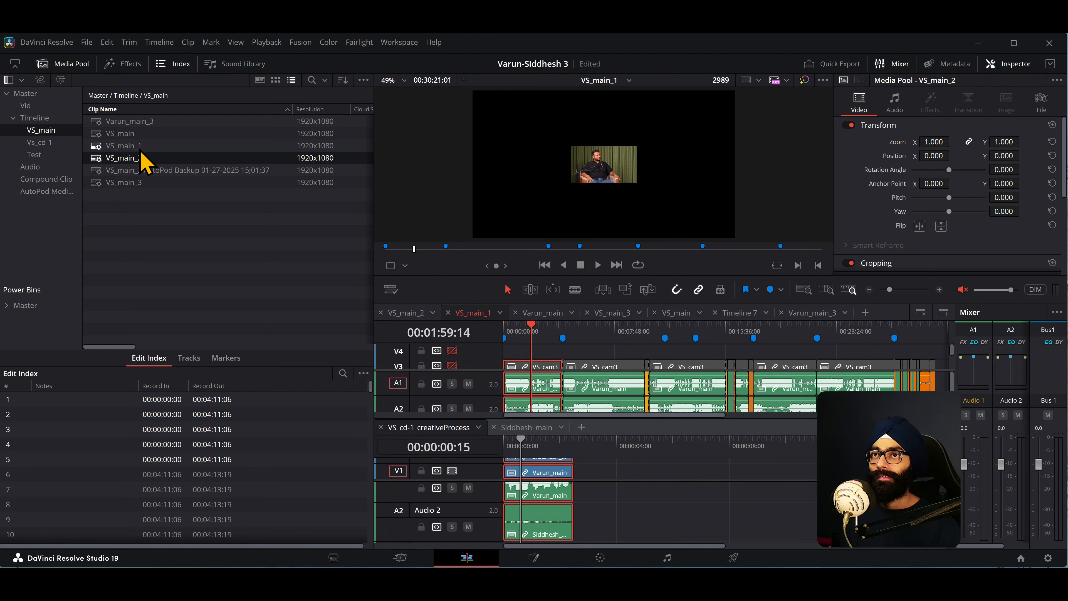
pyautogui.press('Up')
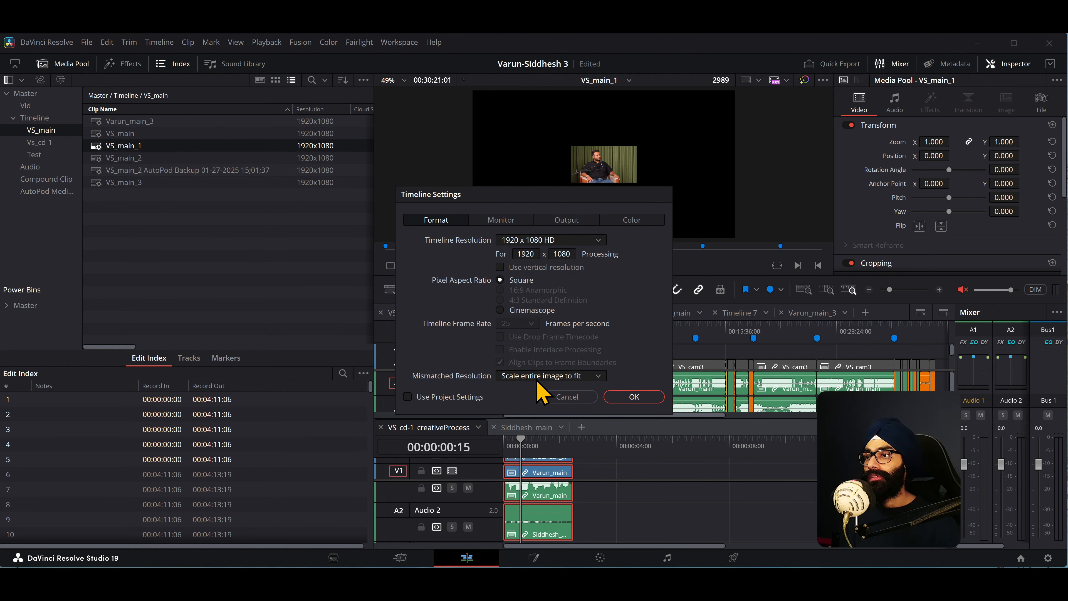
pyautogui.click(543, 376)
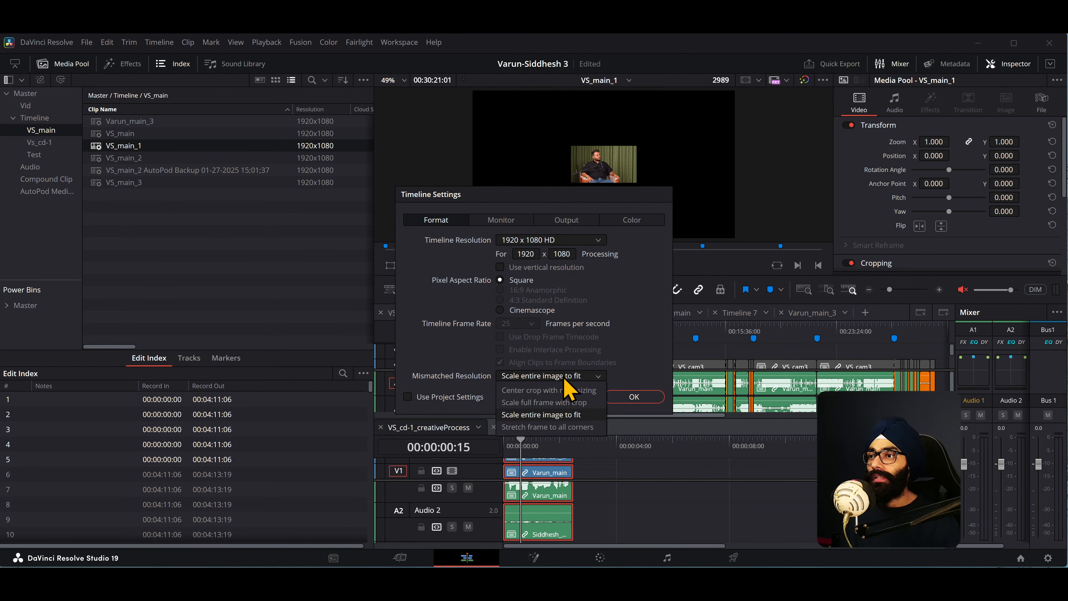
pyautogui.click(600, 377)
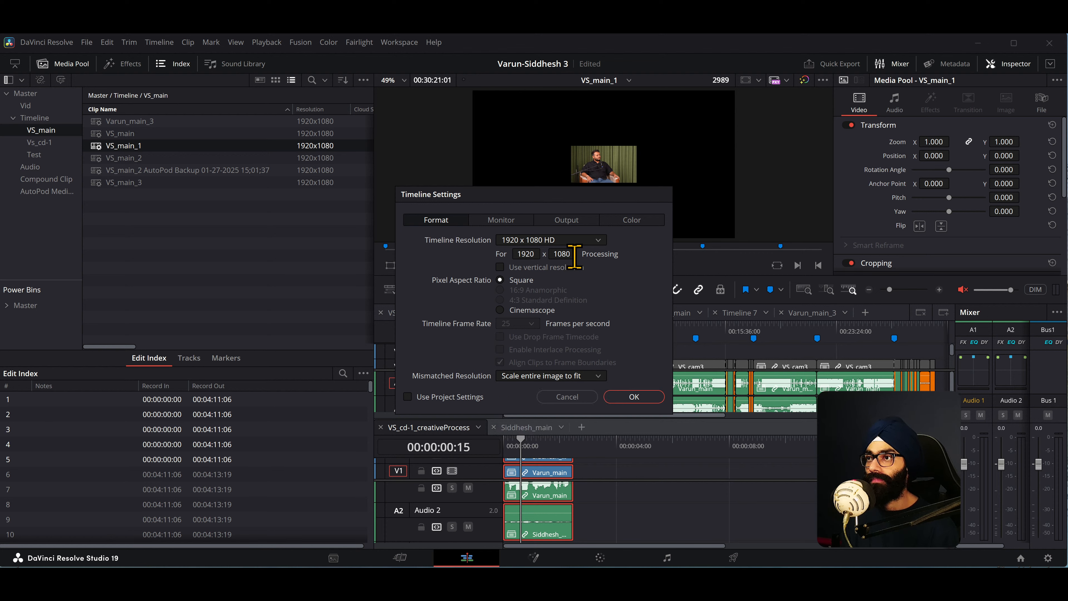
pyautogui.click(503, 223)
pyautogui.click(562, 223)
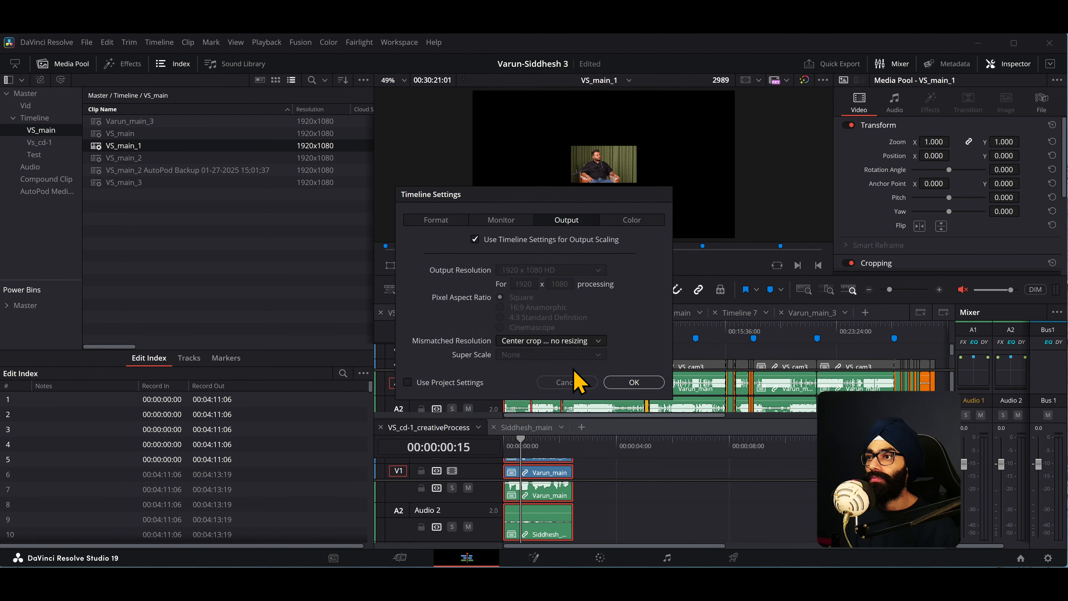
pyautogui.click(573, 342)
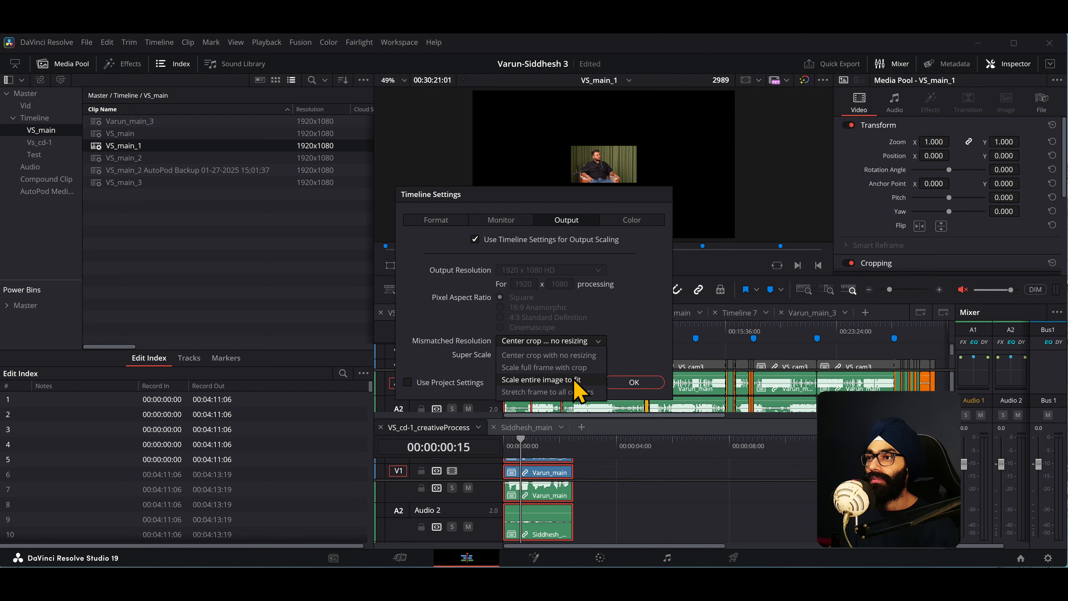
pyautogui.click(587, 379)
pyautogui.click(637, 383)
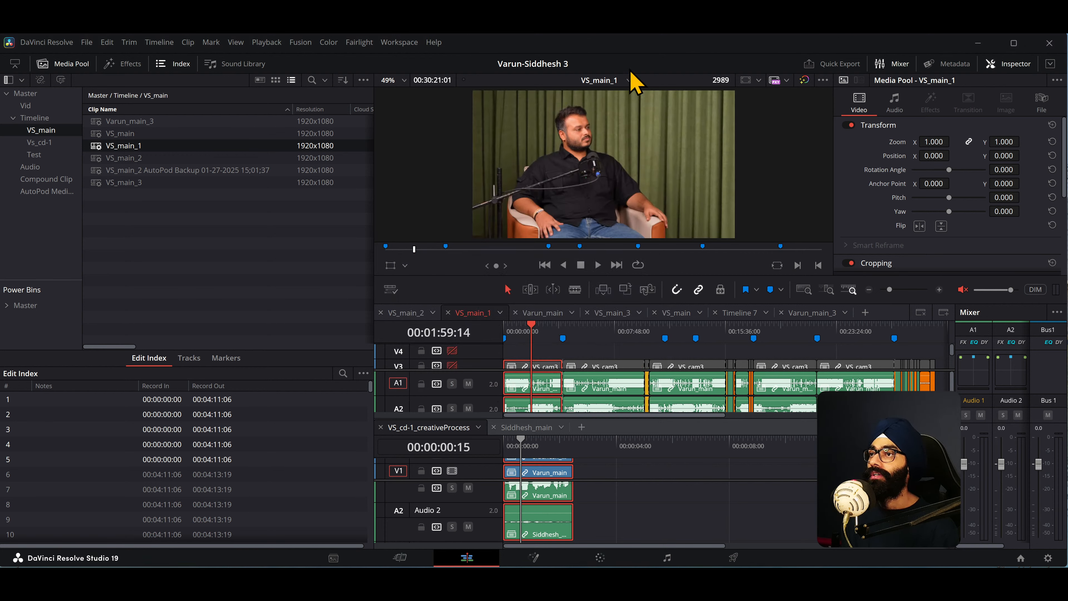
# Switch the timeline playback resolution to Full and back to Quarter to compare the viewer image.
pyautogui.click(272, 43)
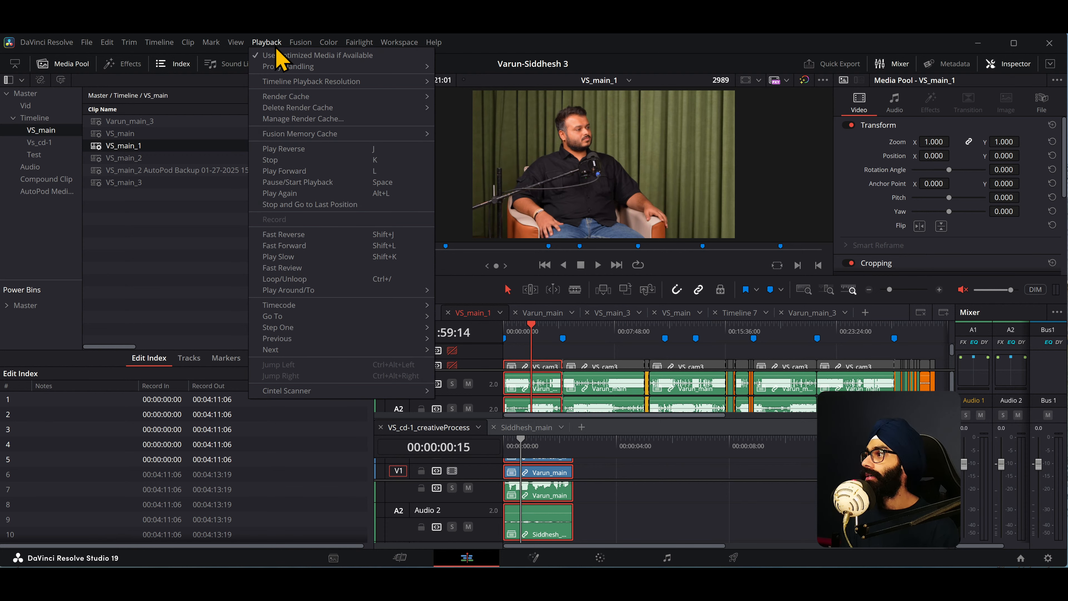
pyautogui.click(458, 84)
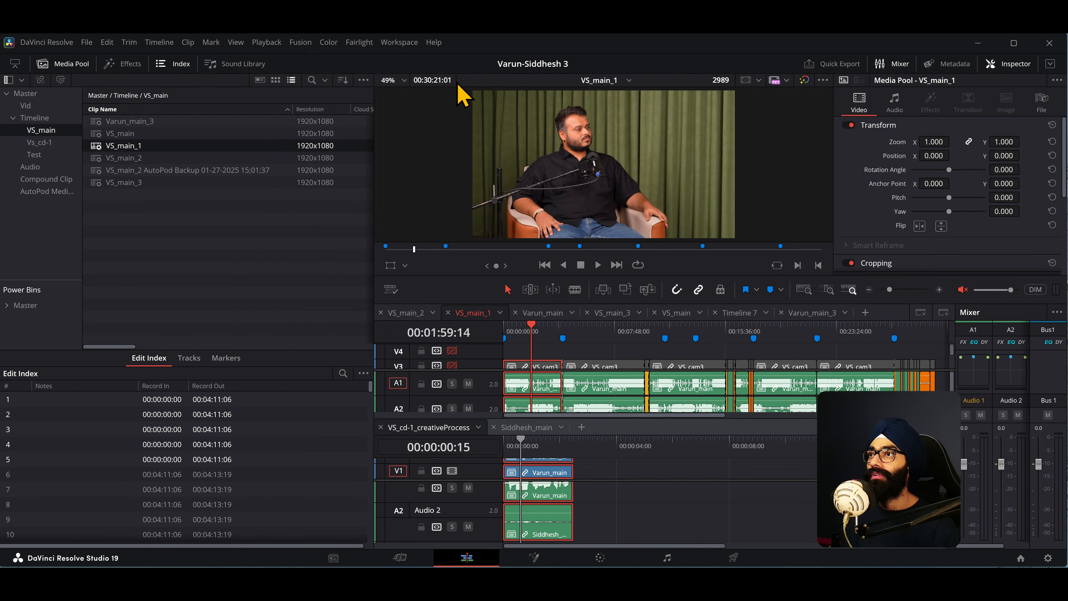
pyautogui.click(267, 43)
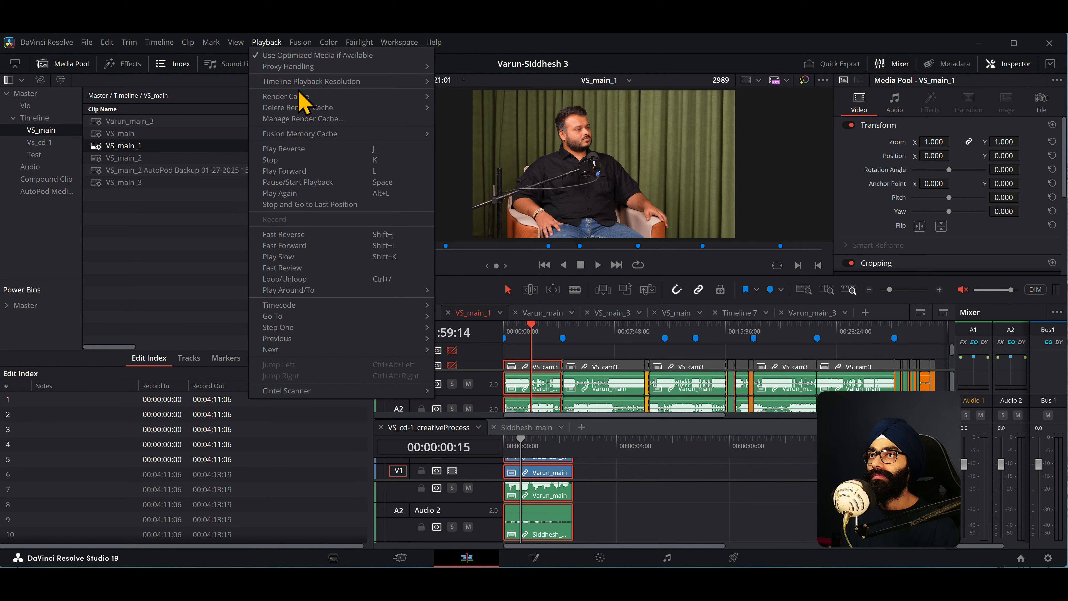
pyautogui.click(465, 112)
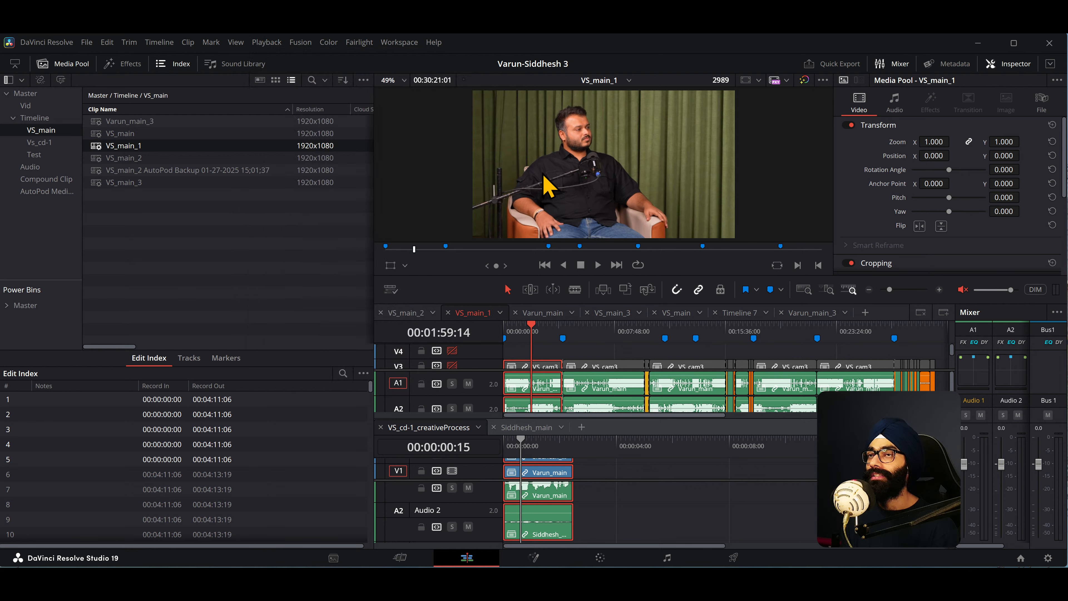
# Reopen the VS_main_1 timeline settings and review the mismatched resolution options for Output.
pyautogui.rightClick(134, 148)
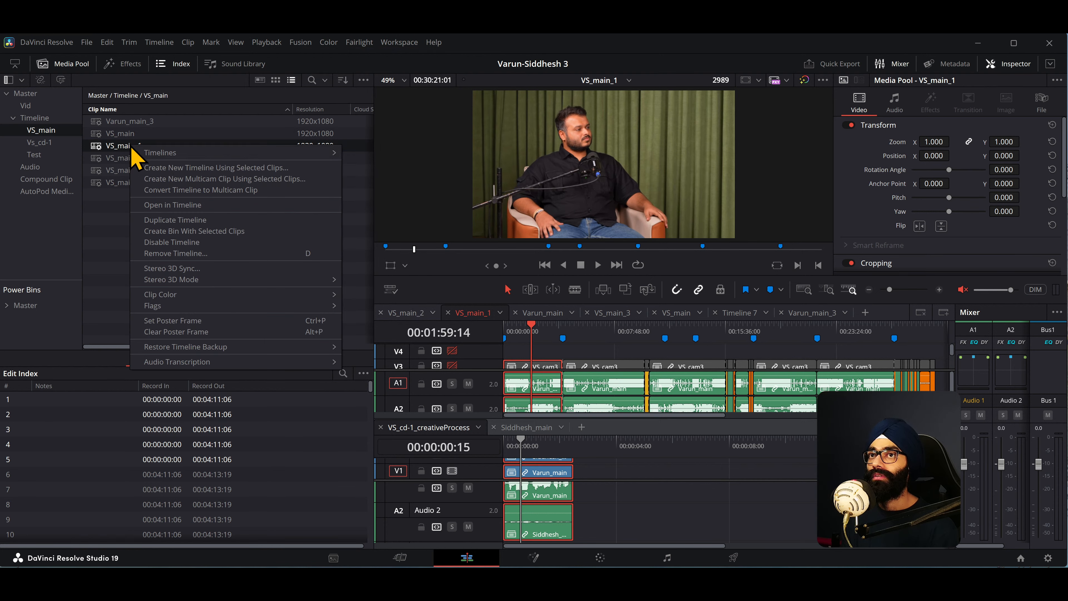
pyautogui.moveTo(189, 153)
pyautogui.click(410, 154)
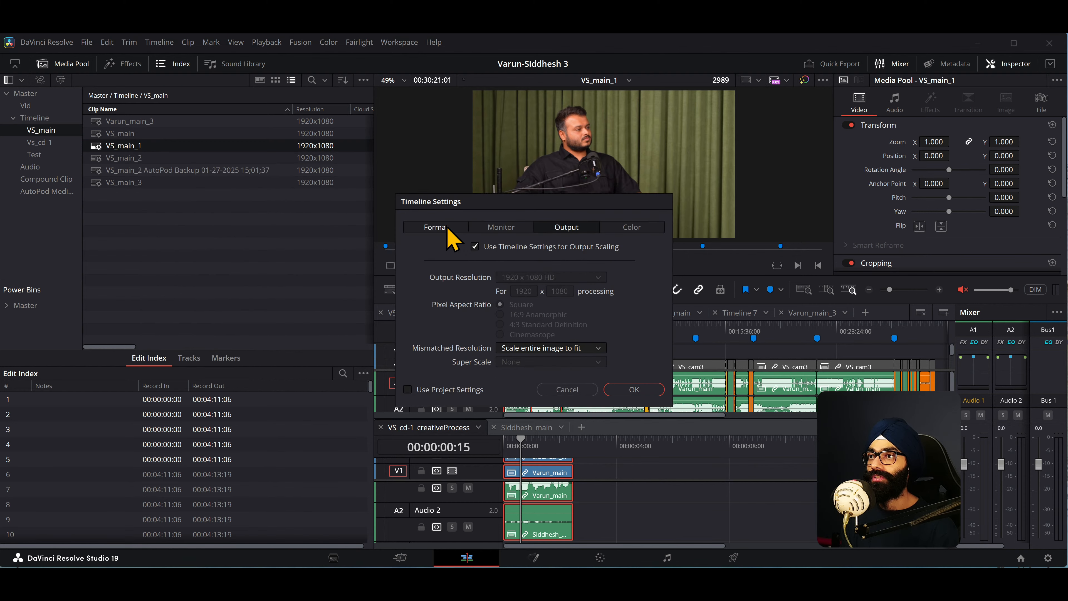
pyautogui.click(436, 229)
pyautogui.click(566, 228)
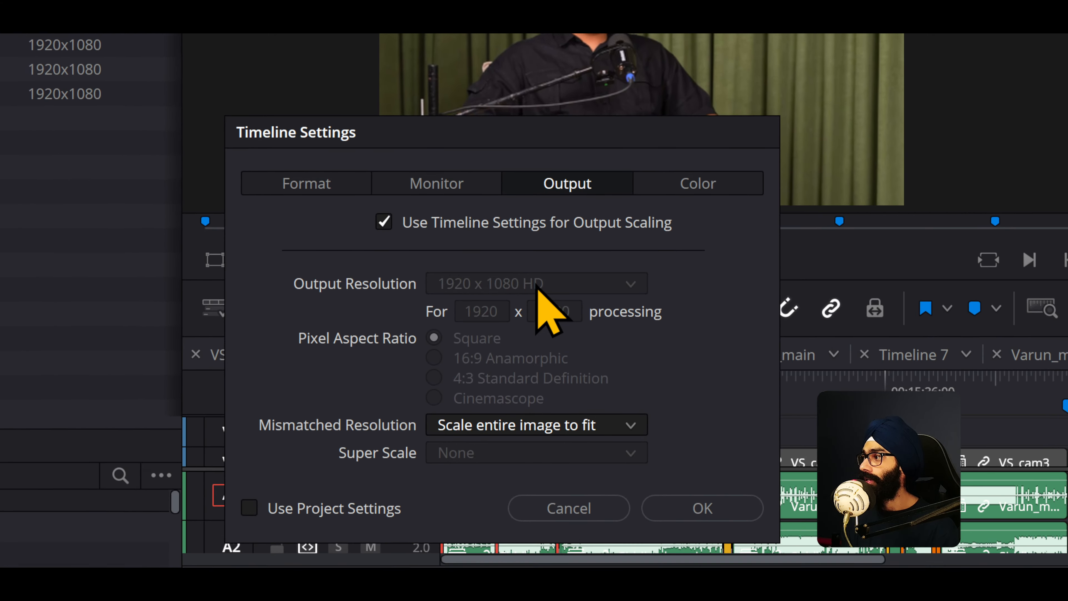
pyautogui.click(536, 424)
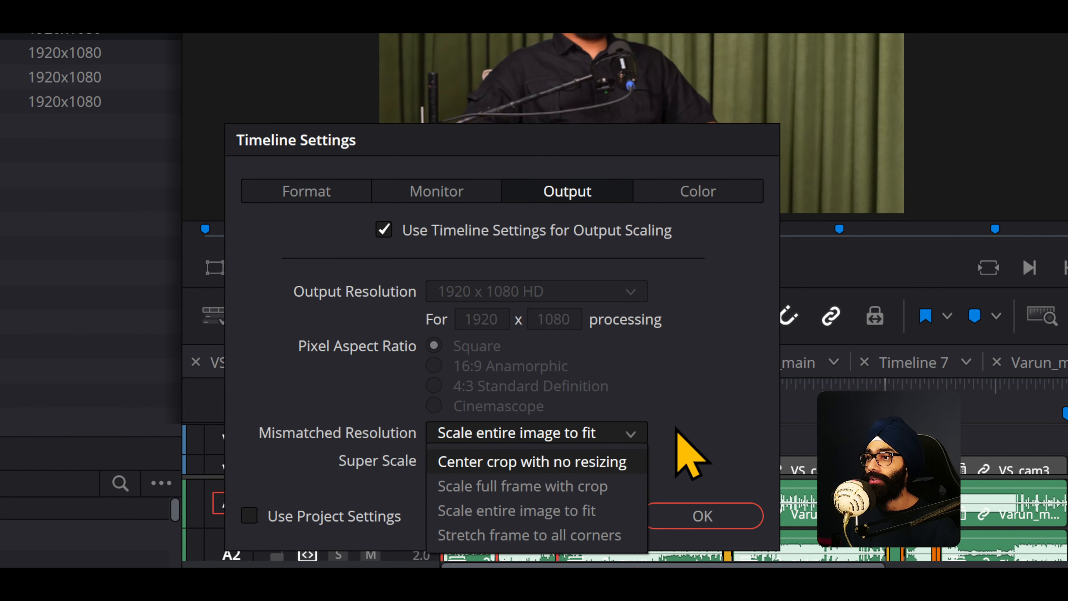
pyautogui.click(668, 402)
# Set the Format mismatched resolution to "Center crop with no resizing" and review its other options.
pyautogui.click(327, 196)
pyautogui.click(530, 503)
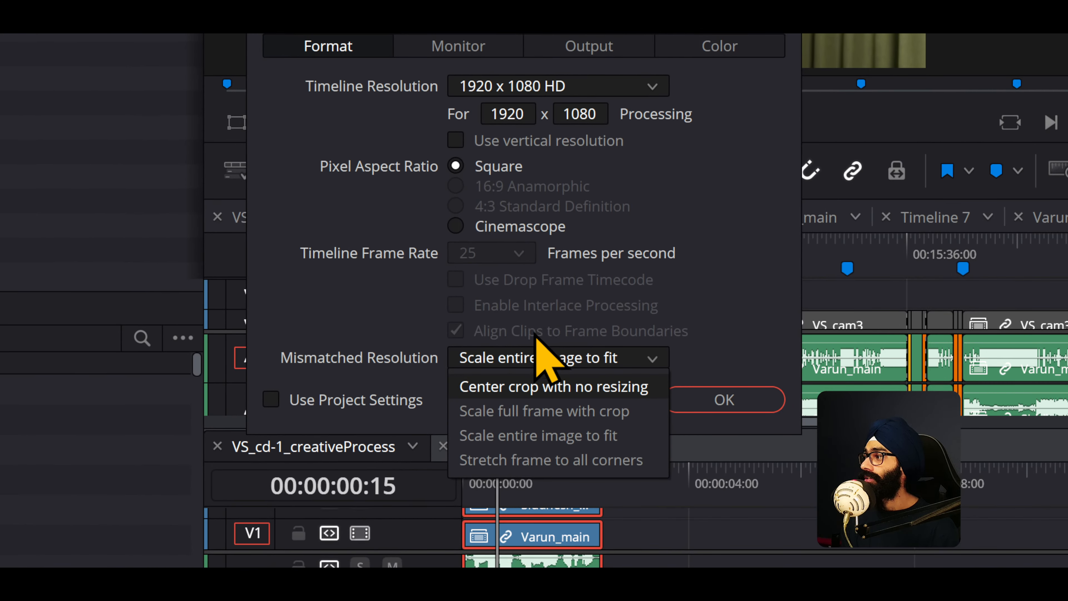
pyautogui.click(546, 387)
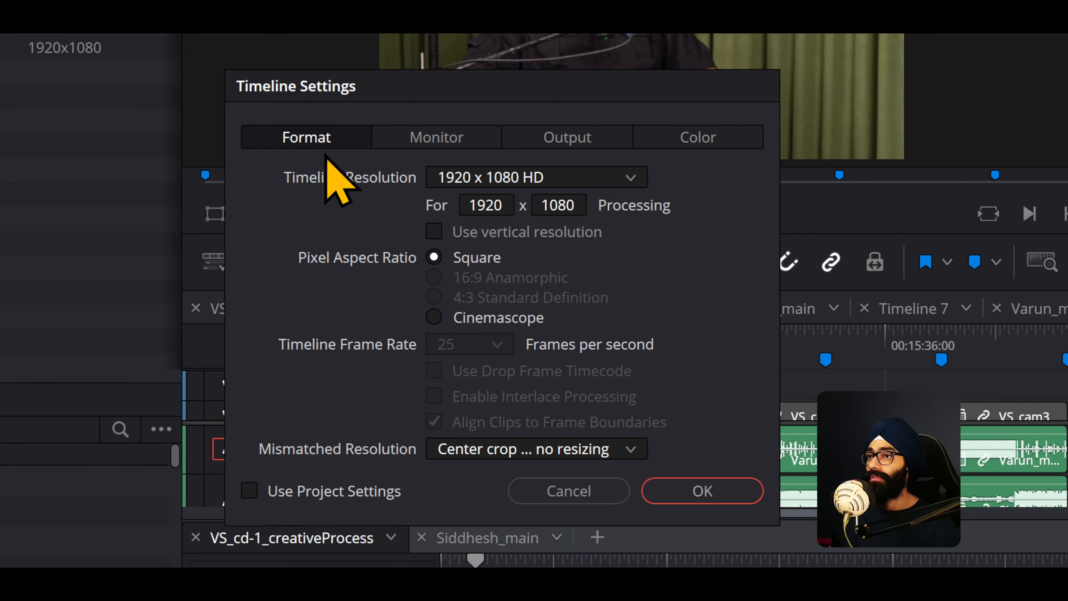
pyautogui.click(516, 452)
pyautogui.click(613, 459)
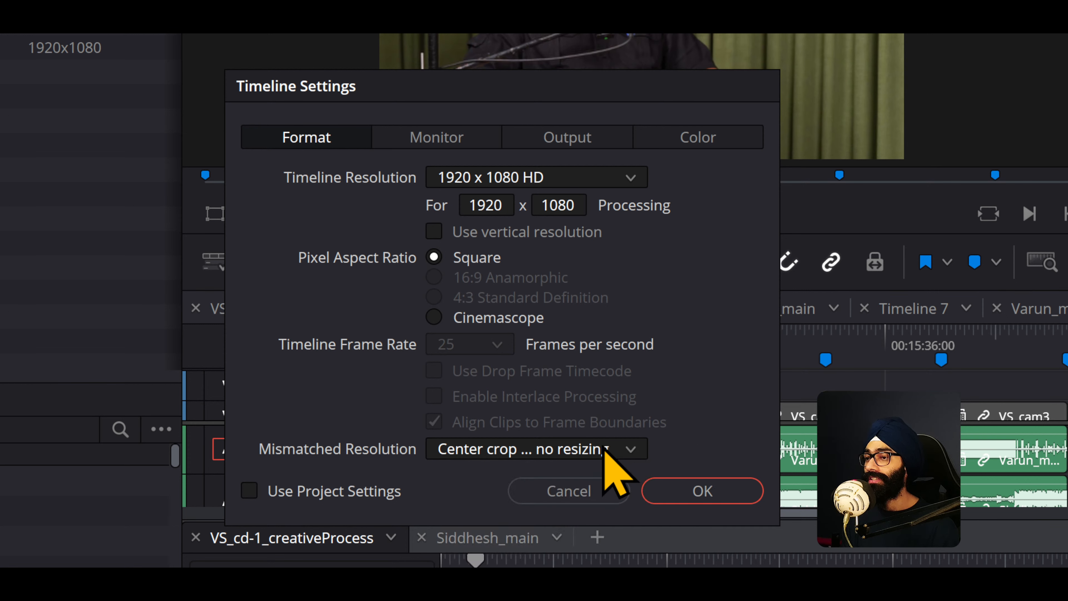
pyautogui.click(604, 449)
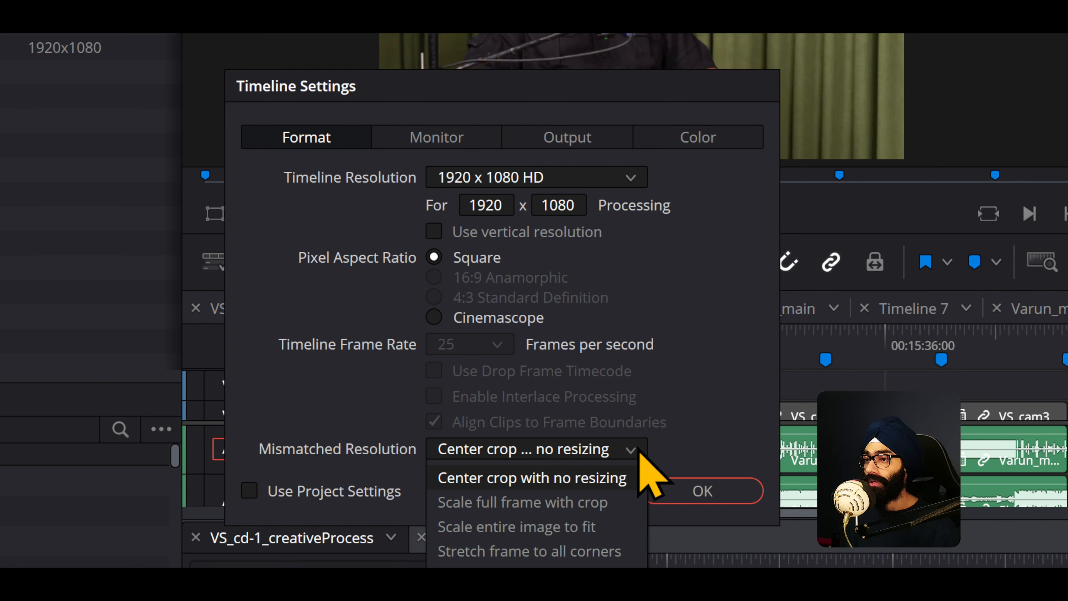
pyautogui.click(606, 454)
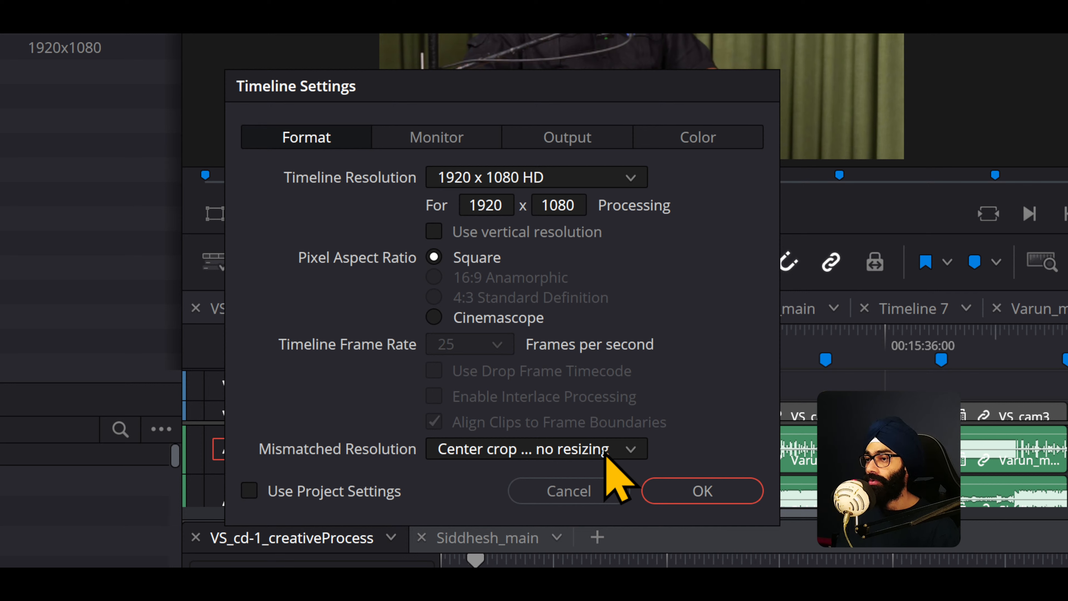
# Reselect "Scale entire image to fit" as the Output mismatched resolution and compare the Format and Output settings.
pyautogui.click(567, 145)
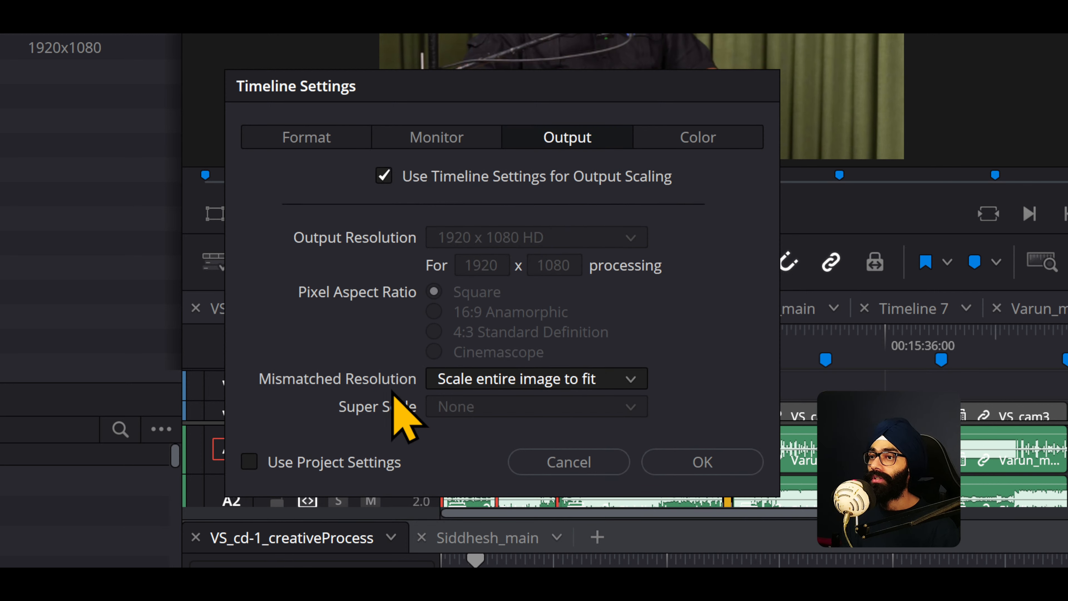
pyautogui.click(525, 381)
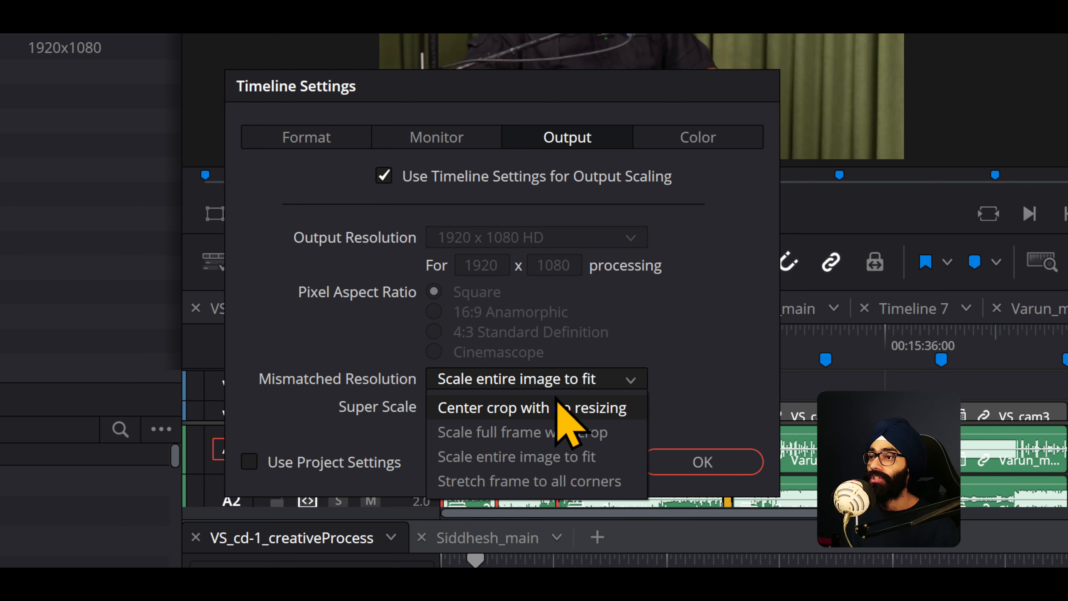
pyautogui.click(543, 458)
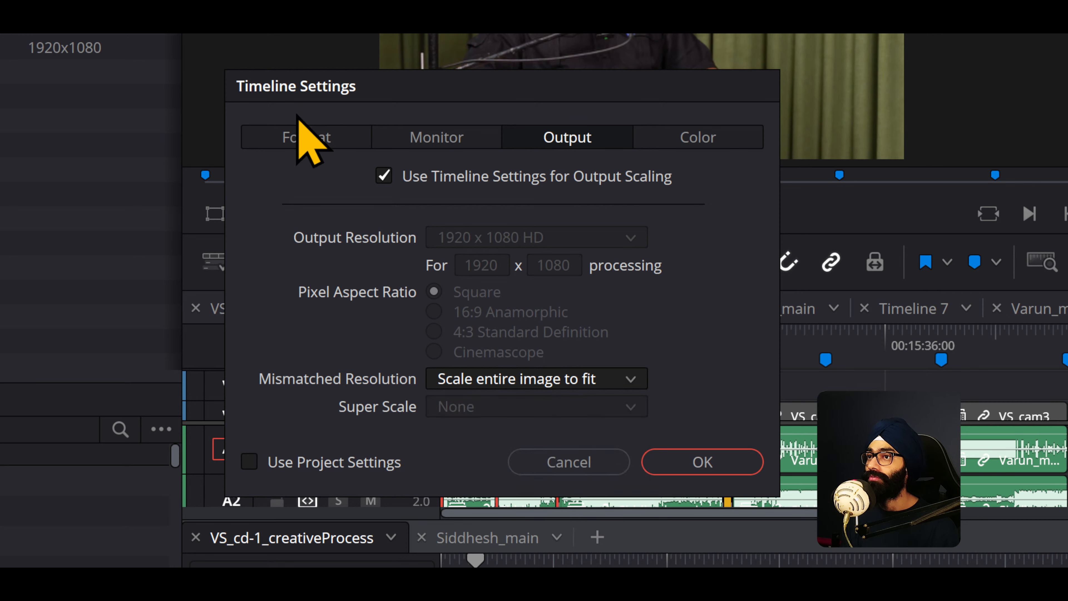
pyautogui.click(316, 138)
pyautogui.click(567, 138)
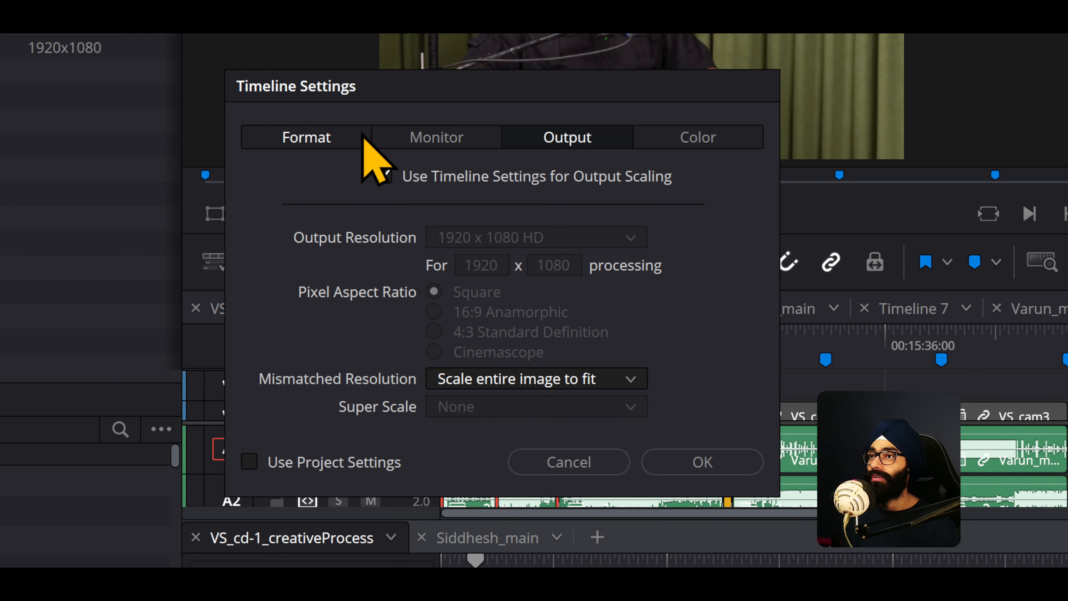
# Keep "Center crop with no resizing" as the Format mismatched resolution of VS_main_1 and apply the timeline settings.
pyautogui.click(355, 138)
pyautogui.click(594, 449)
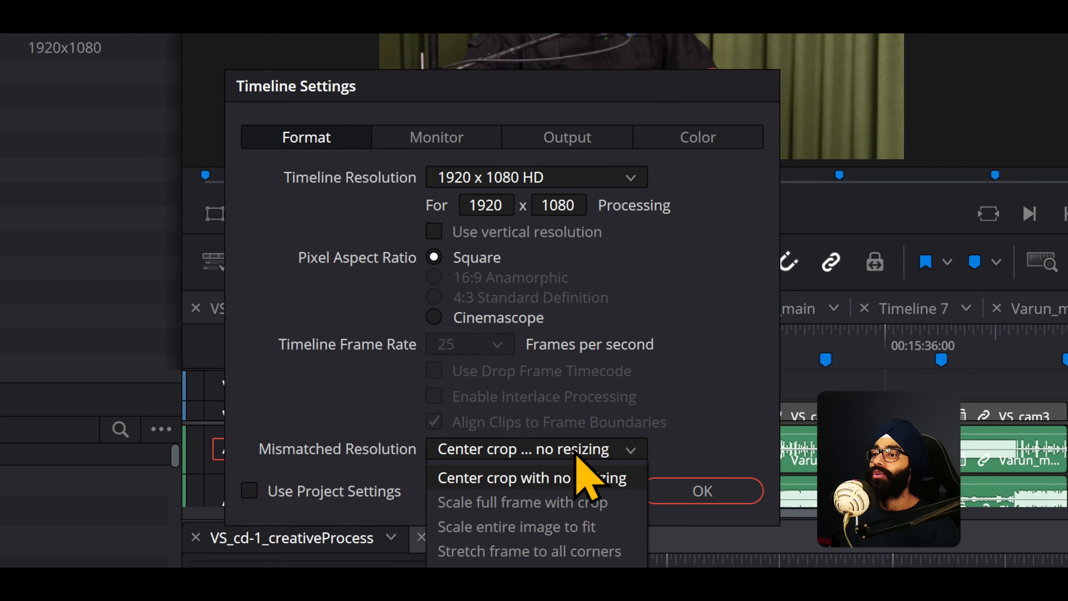
pyautogui.click(707, 499)
pyautogui.click(699, 496)
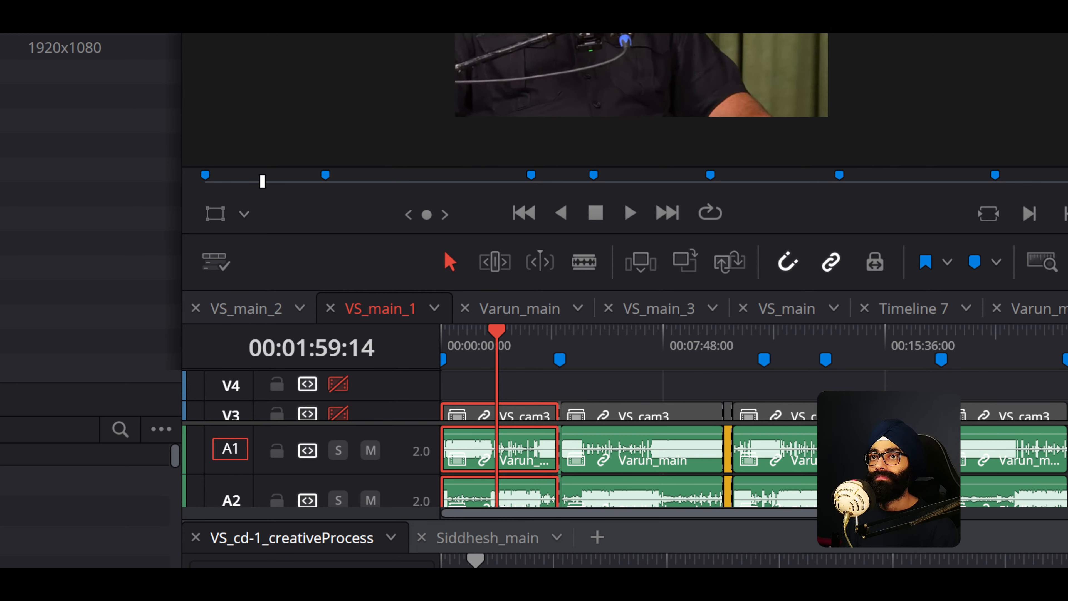
# Set the Format mismatched resolution of VS_main_1 to "Scale entire image to fit" and apply the timeline settings.
pyautogui.rightClick(4, 34)
pyautogui.moveTo(50, 34)
pyautogui.click(193, 35)
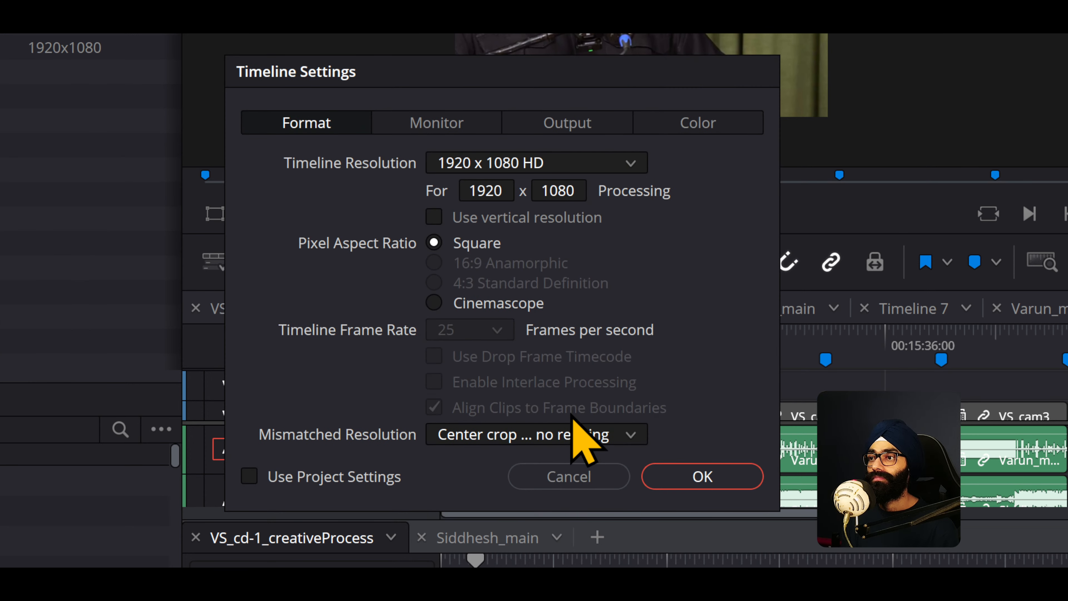
pyautogui.click(578, 433)
pyautogui.click(555, 511)
pyautogui.click(700, 478)
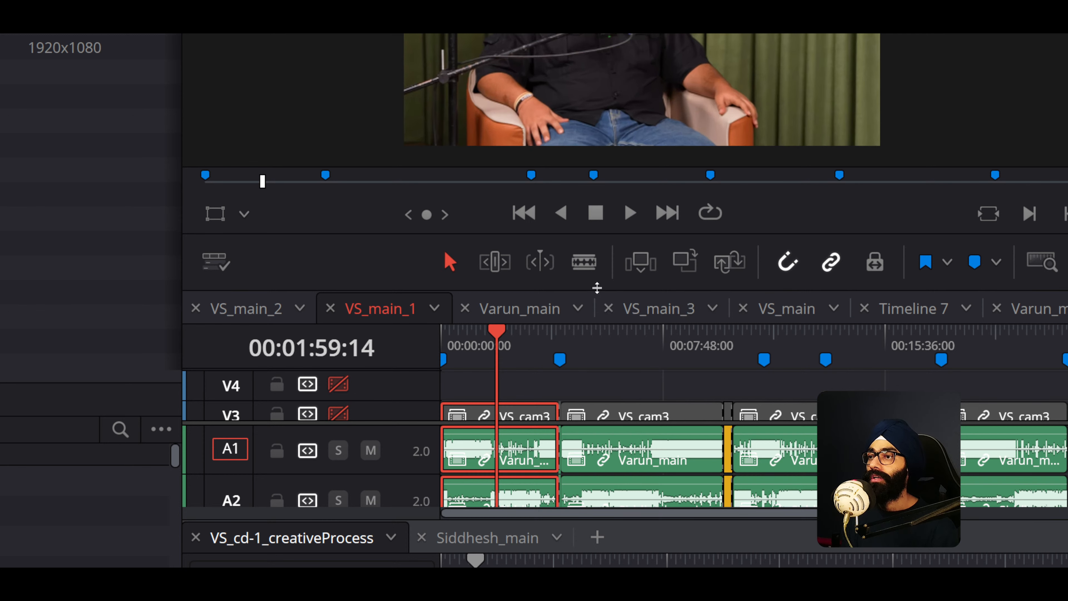
# Enlarge the timeline area, then reopen the VS_main_1 timeline settings to check the Format options and close them without changes.
pyautogui.moveTo(597, 288); pyautogui.dragTo(594, 247)
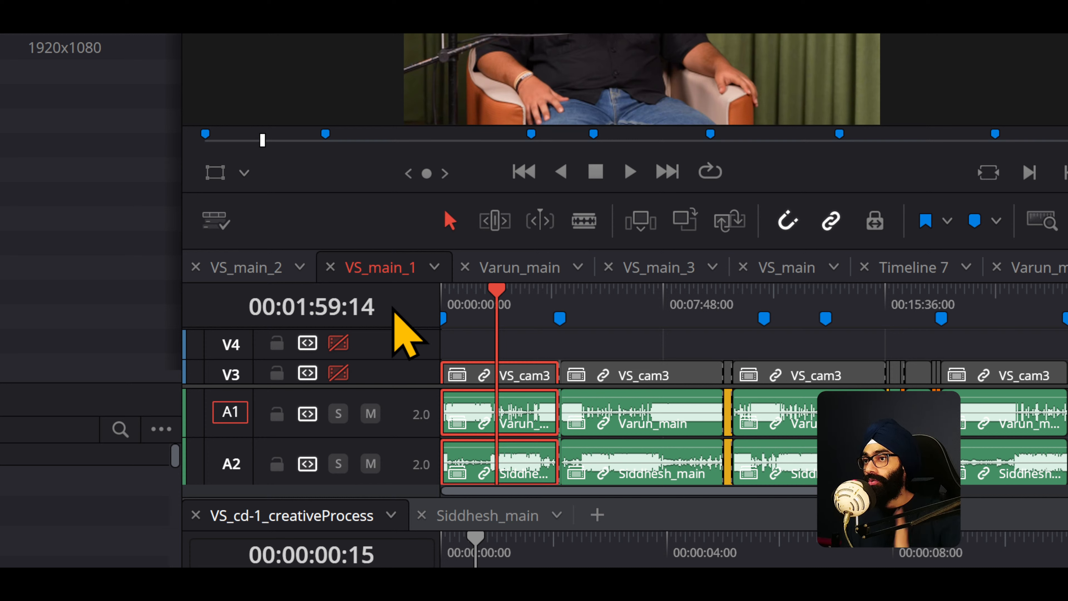
pyautogui.rightClick(2, 48)
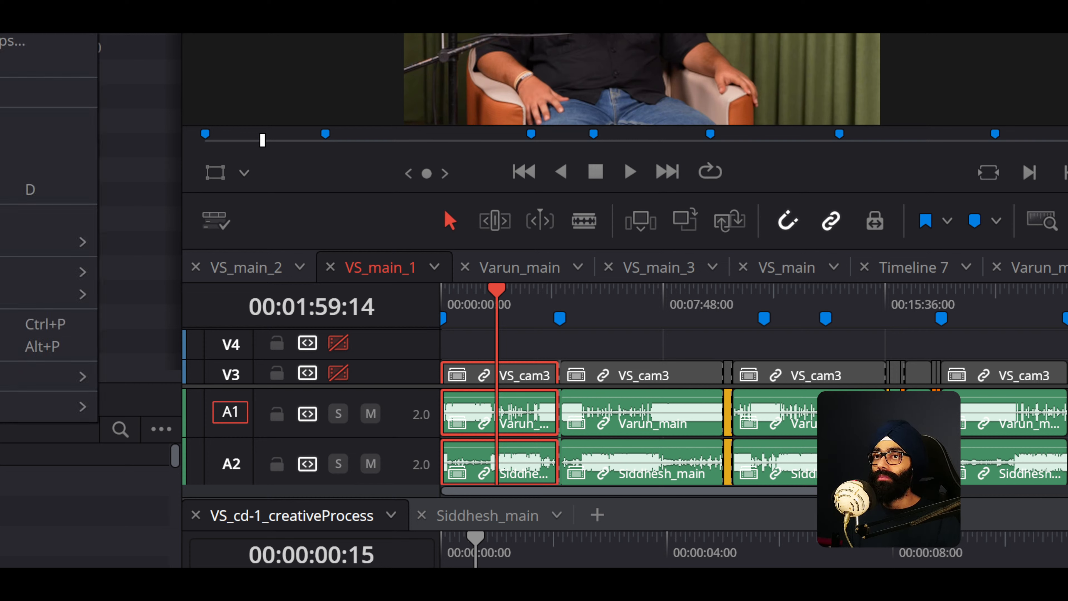
pyautogui.moveTo(2, 38)
pyautogui.click(252, 35)
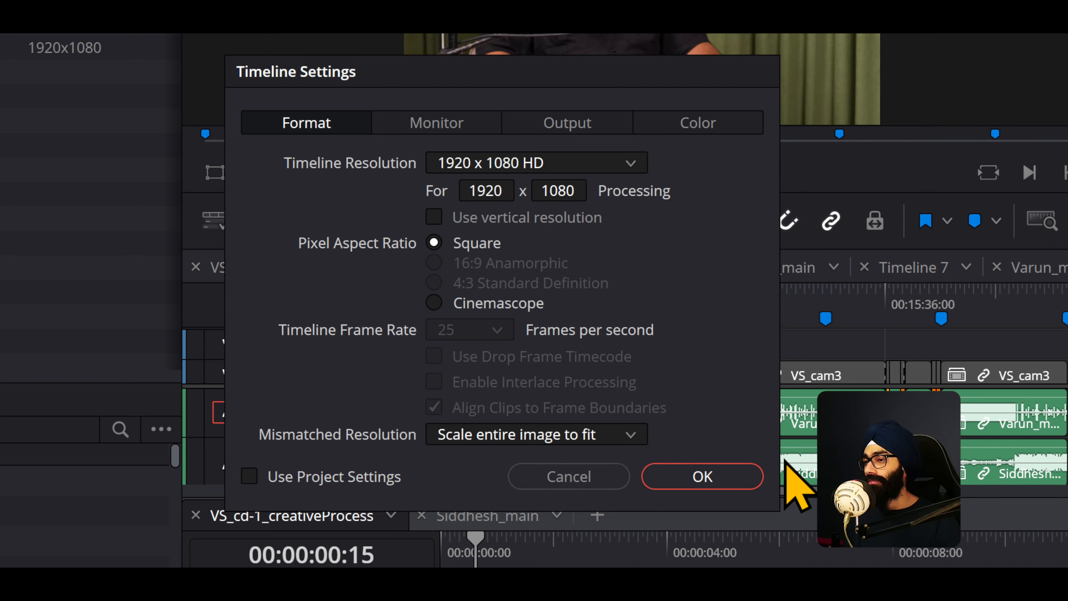
pyautogui.click(586, 484)
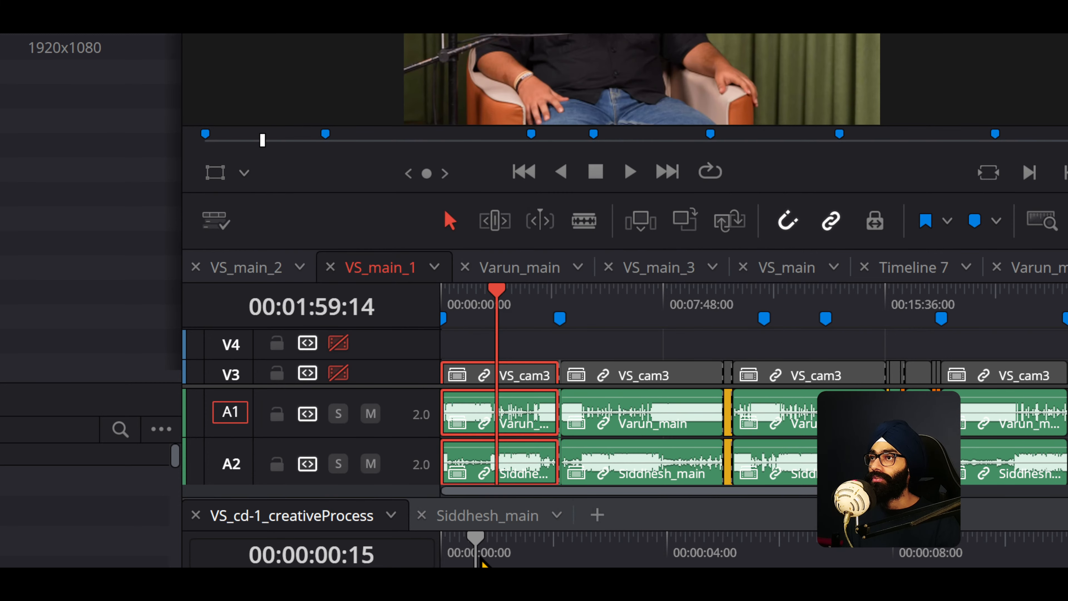
# Check the VS_cd-1_creativeProcess timeline's Format settings and place its playhead at 00:00:04:05.
pyautogui.moveTo(492, 560); pyautogui.dragTo(429, 556)
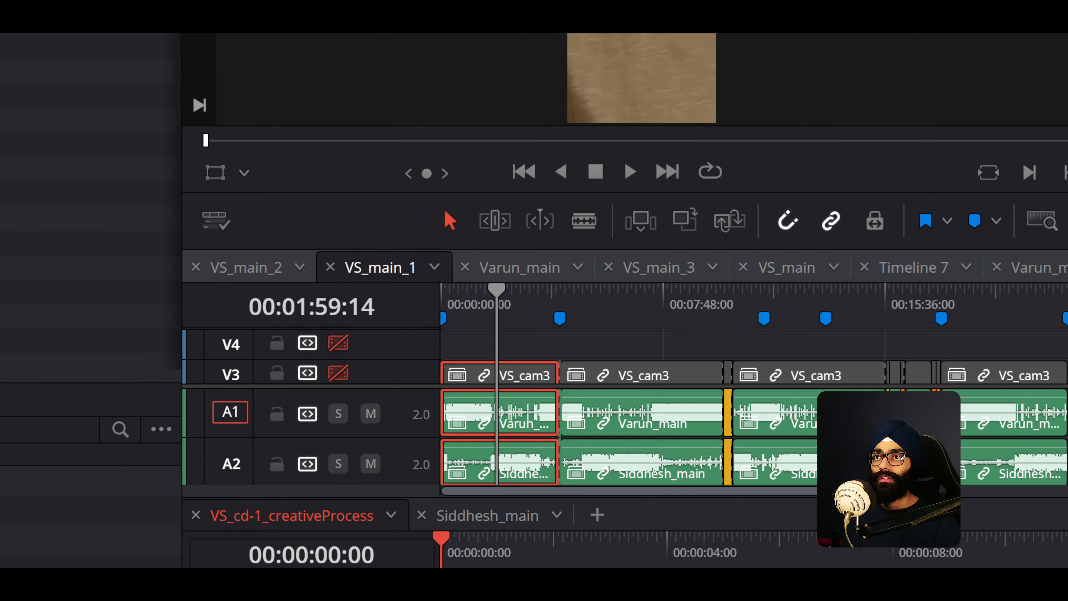
pyautogui.click(323, 37)
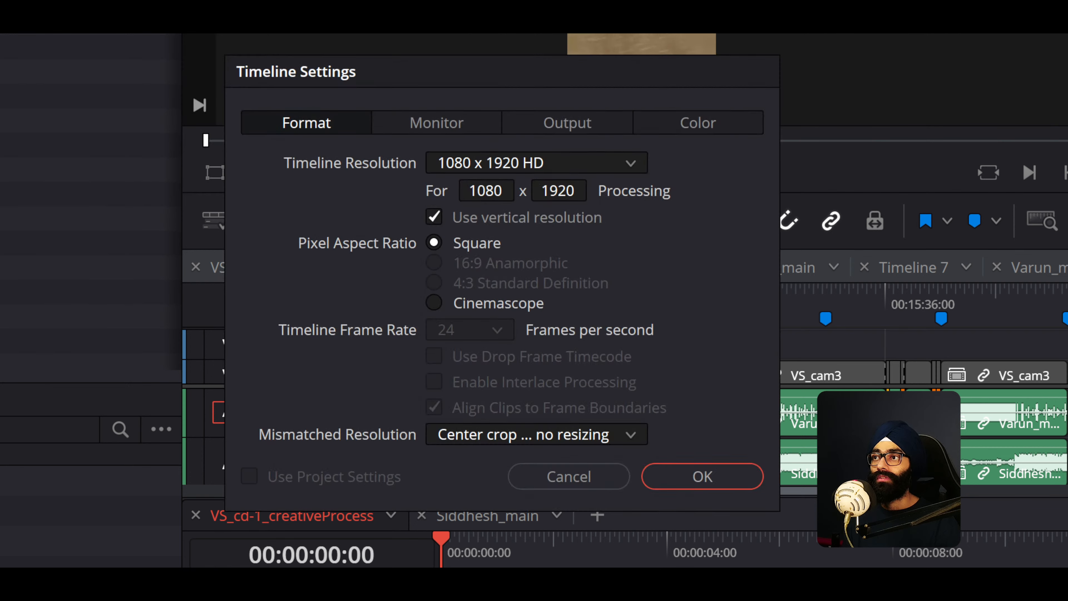
pyautogui.click(698, 474)
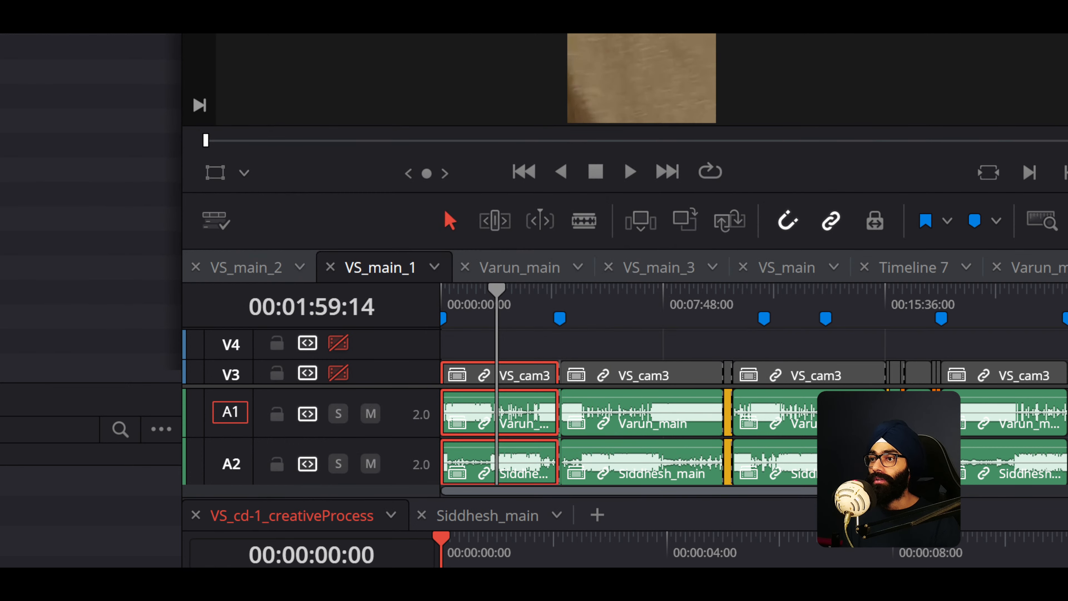
pyautogui.click(678, 559)
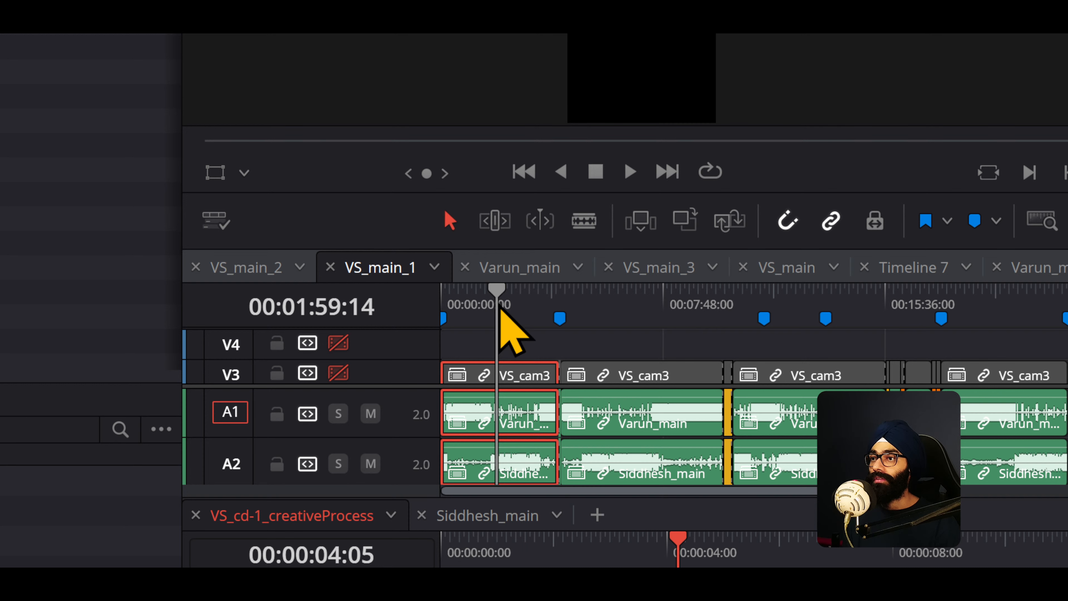
# Return to VS_main_1 at 00:02:13:16 and check its Format settings against the vertical timeline.
pyautogui.click(501, 307)
pyautogui.scroll(-2, 363, 367)
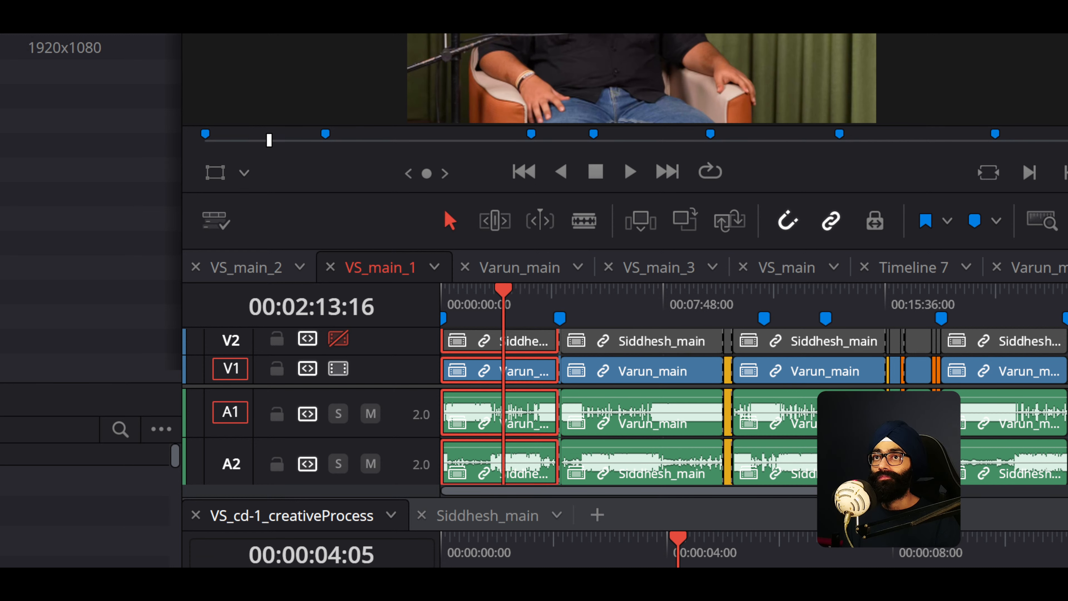
pyautogui.rightClick(50, 126)
pyautogui.moveTo(75, 42)
pyautogui.click(317, 84)
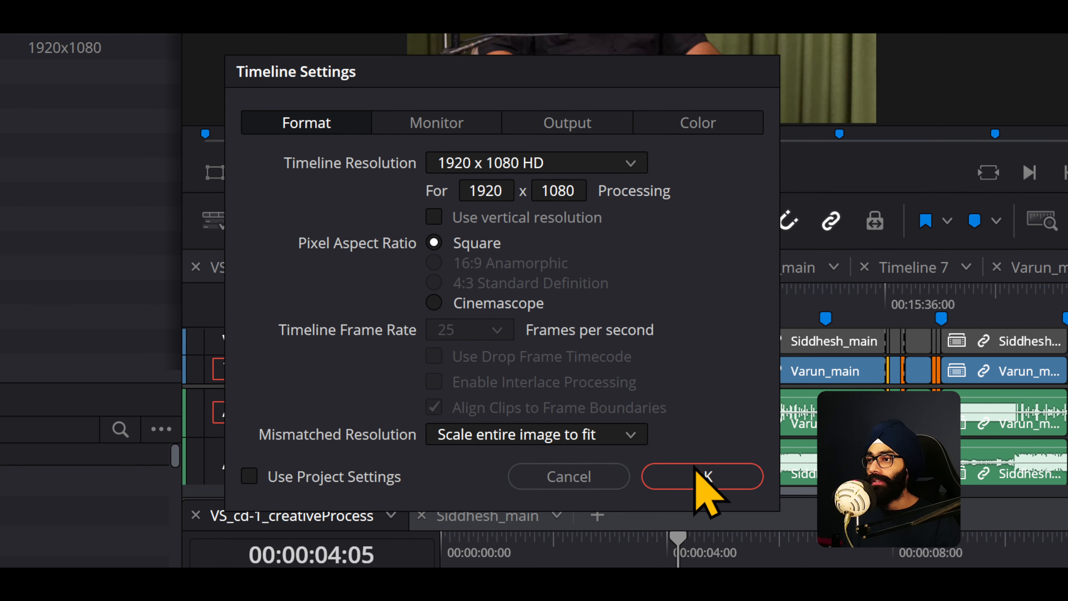
pyautogui.click(702, 478)
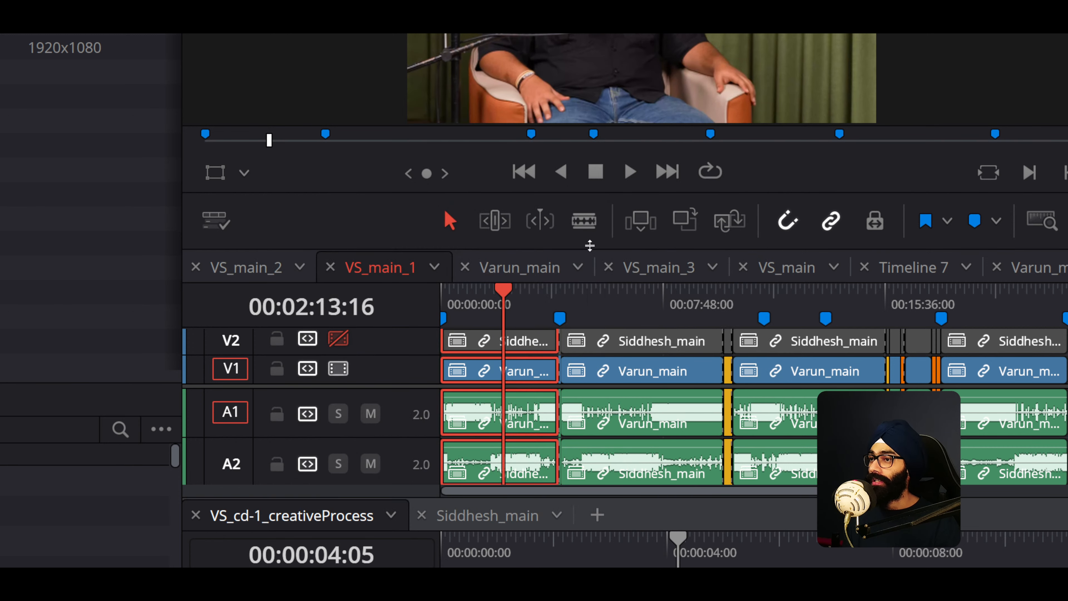
# Copy only the first V1 video clip of VS_main_1 into VS_cd-1_creativeProcess at 00:00:04:05, adjusting the timeline area's height to see both timelines.
pyautogui.moveTo(564, 228); pyautogui.dragTo(563, 123)
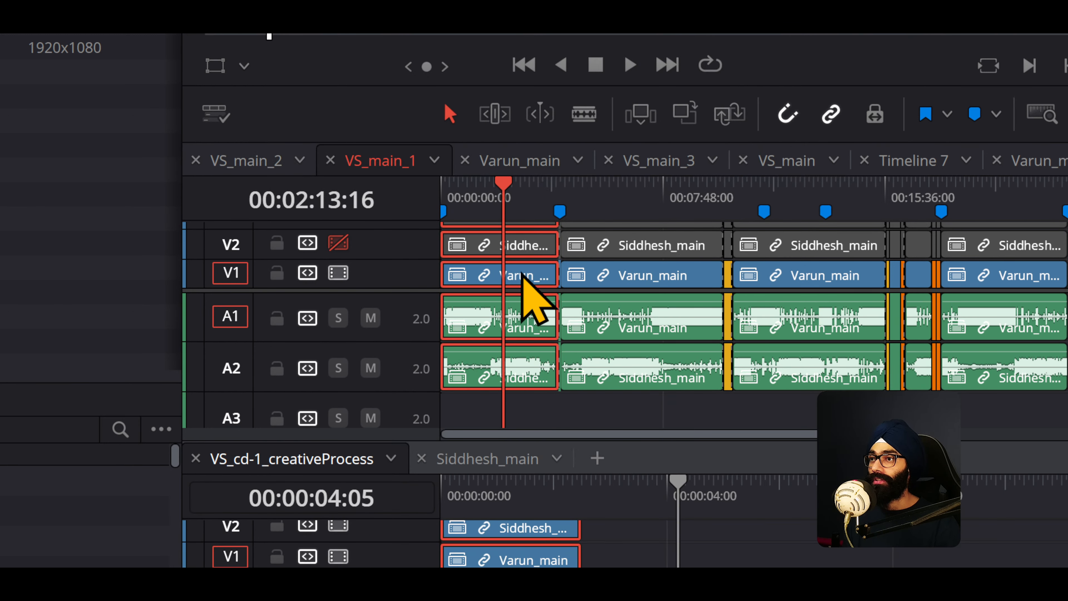
pyautogui.click(609, 274)
pyautogui.click(518, 275)
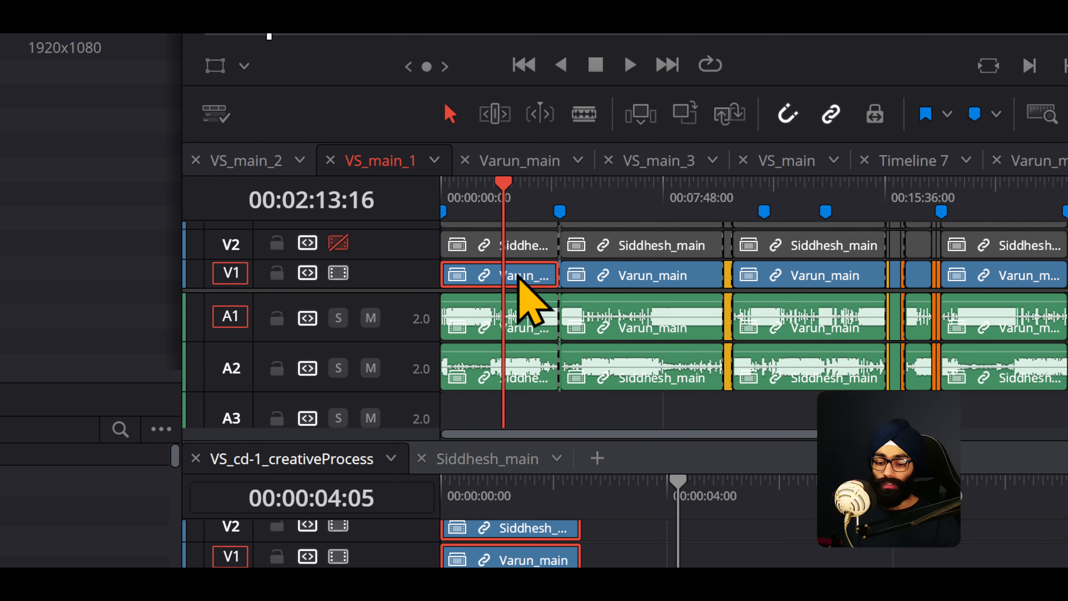
pyautogui.click(682, 498)
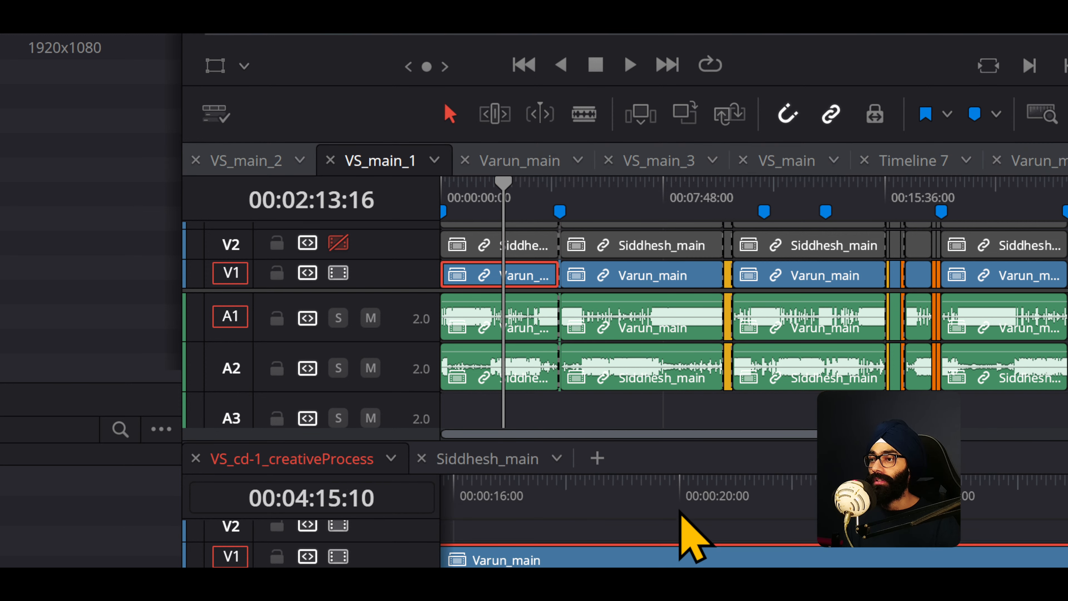
pyautogui.scroll(-8, 680, 549)
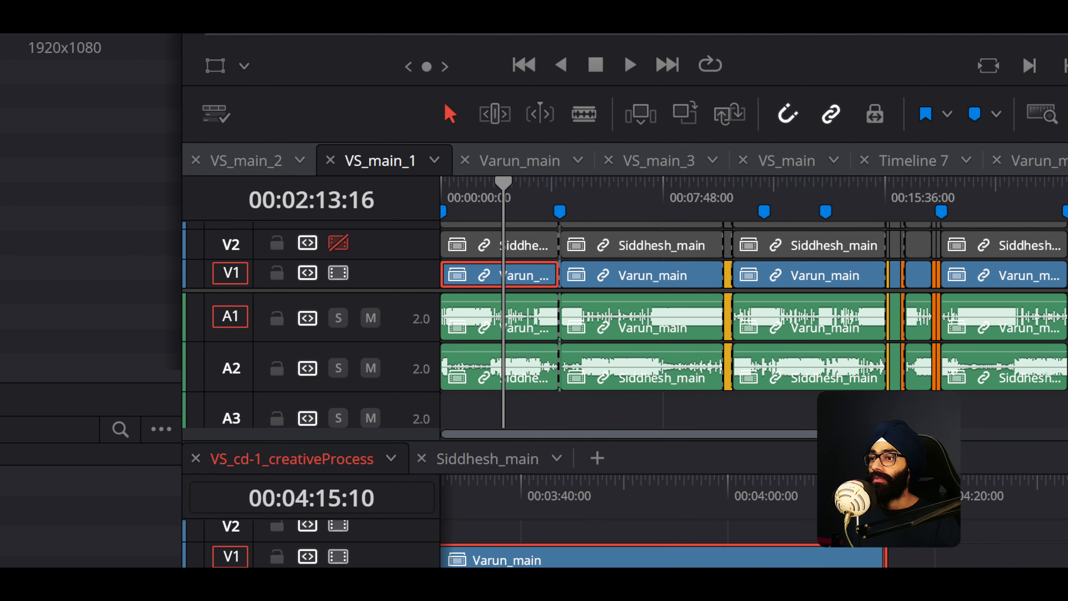
pyautogui.click(571, 501)
pyautogui.moveTo(810, 84); pyautogui.dragTo(812, 221)
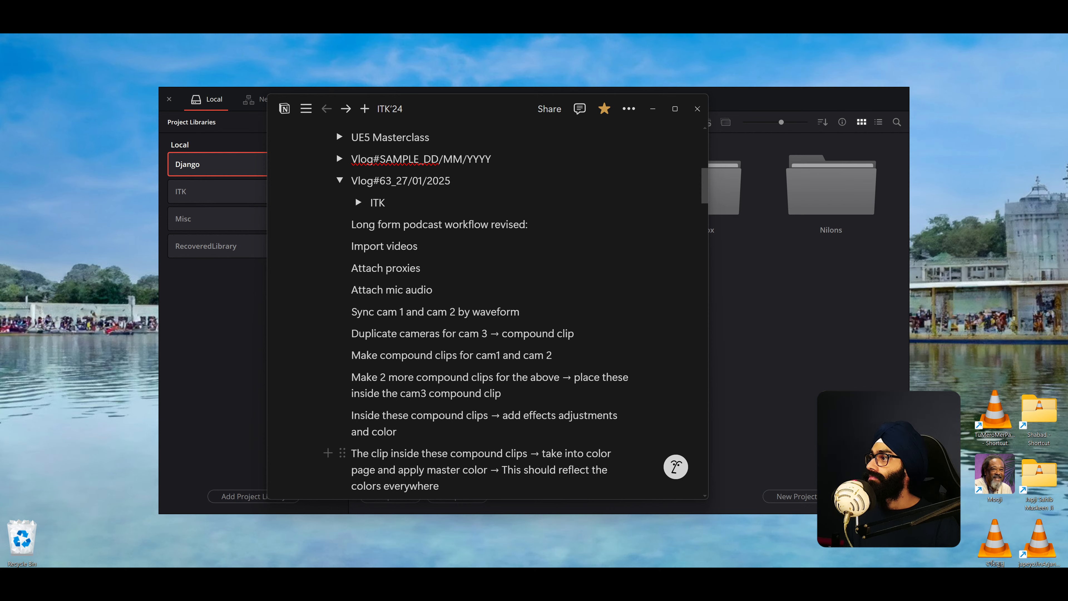
# Dismiss the notes window and open the podcast project from the Django Podcast folder.
pyautogui.click(832, 233)
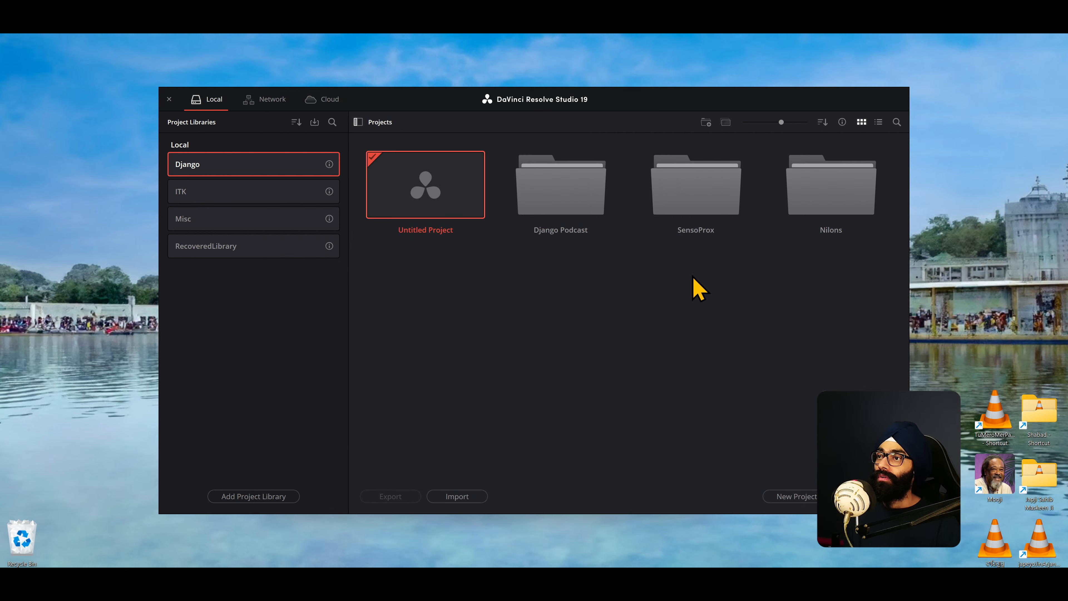
pyautogui.doubleClick(584, 191)
pyautogui.doubleClick(420, 189)
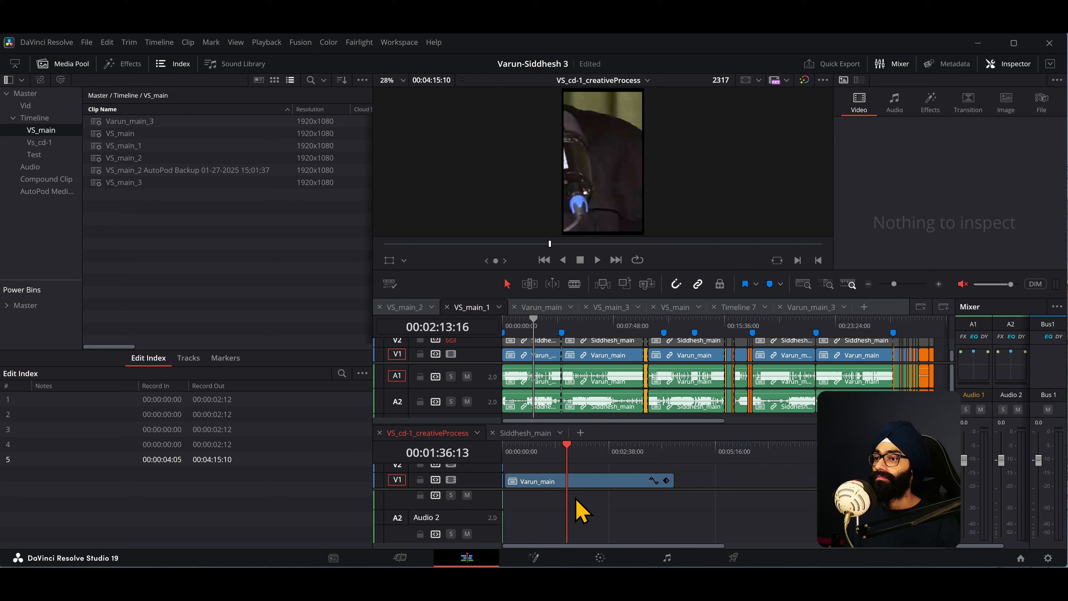
# Zoom the copied clip in VS_cd-1_creativeProcess to 0.600, then try a zoom change on the first V1 clip of VS_main_1 and undo it.
pyautogui.click(599, 481)
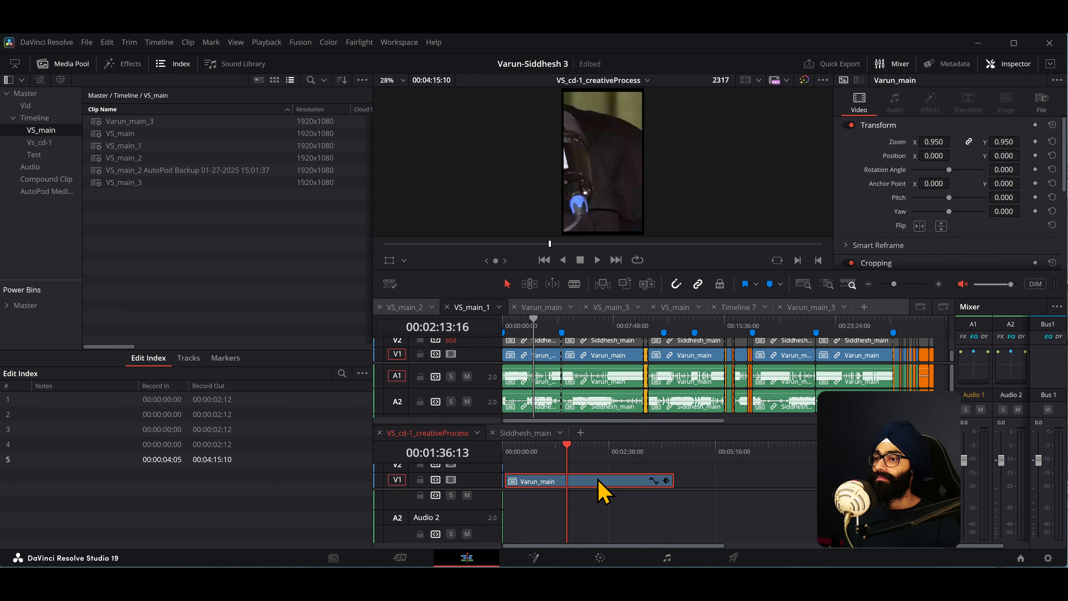
pyautogui.moveTo(942, 142)
pyautogui.mouseDown()
pyautogui.moveTo(900, 142)
pyautogui.moveTo(944, 142)
pyautogui.moveTo(900, 142)
pyautogui.moveTo(941, 142)
pyautogui.moveTo(923, 142)
pyautogui.mouseUp()
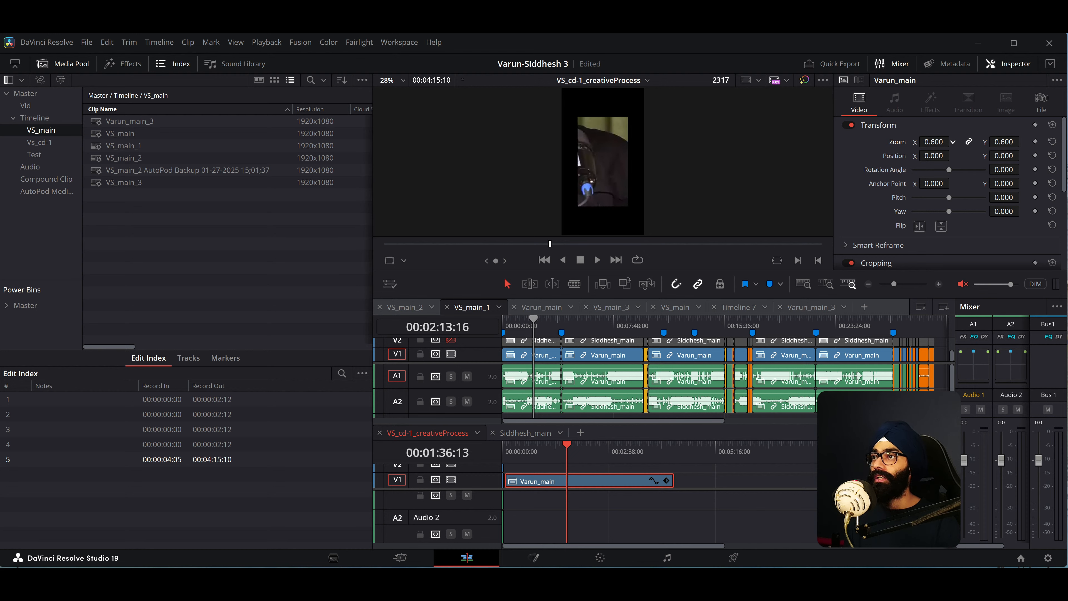
pyautogui.click(537, 327)
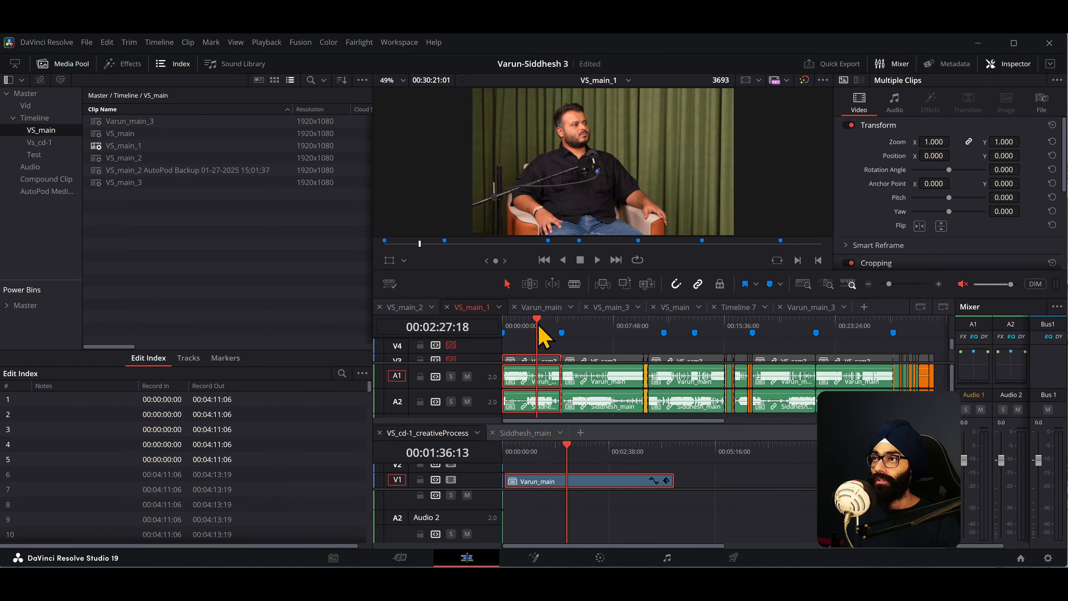
pyautogui.scroll(-2, 544, 351)
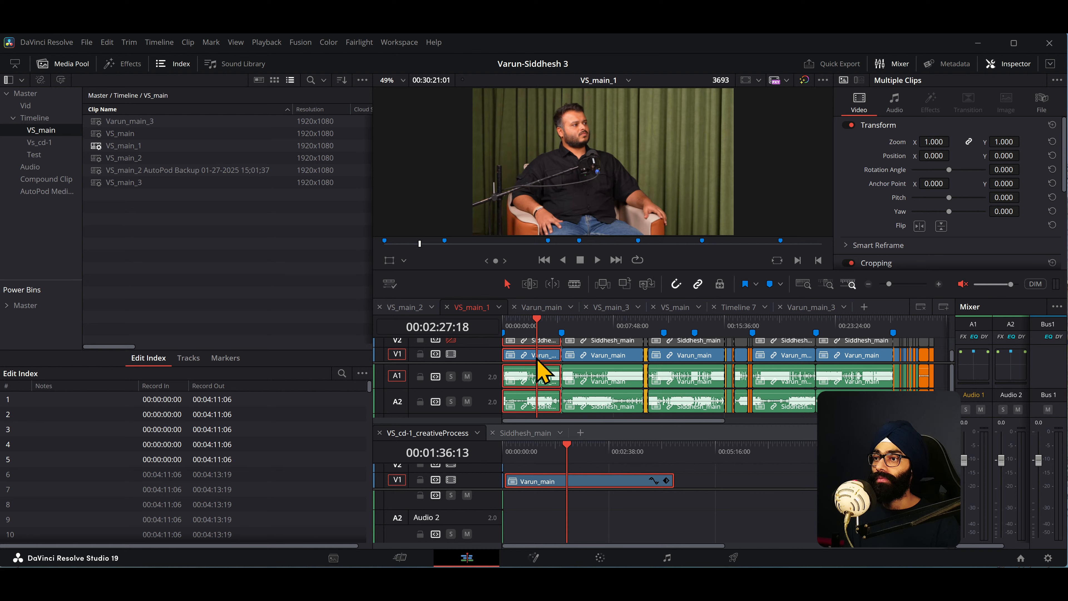
pyautogui.keyDown('alt'); pyautogui.click(539, 357); pyautogui.keyUp('alt')
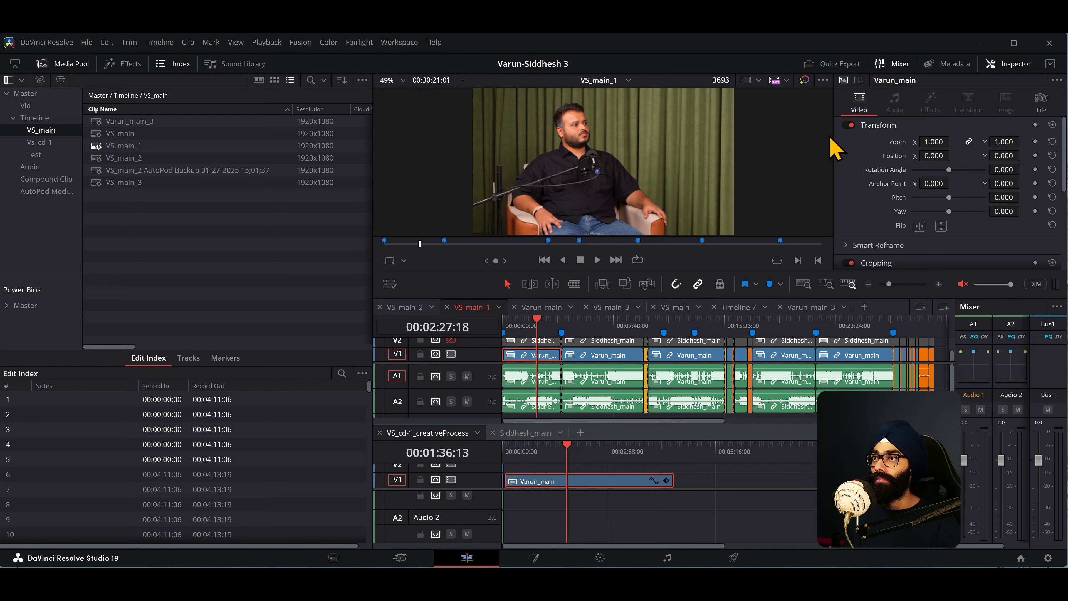
pyautogui.moveTo(934, 142)
pyautogui.mouseDown()
pyautogui.moveTo(913, 142)
pyautogui.moveTo(952, 141)
pyautogui.moveTo(936, 141)
pyautogui.mouseUp()
pyautogui.hotkey('ctrl', 'z')
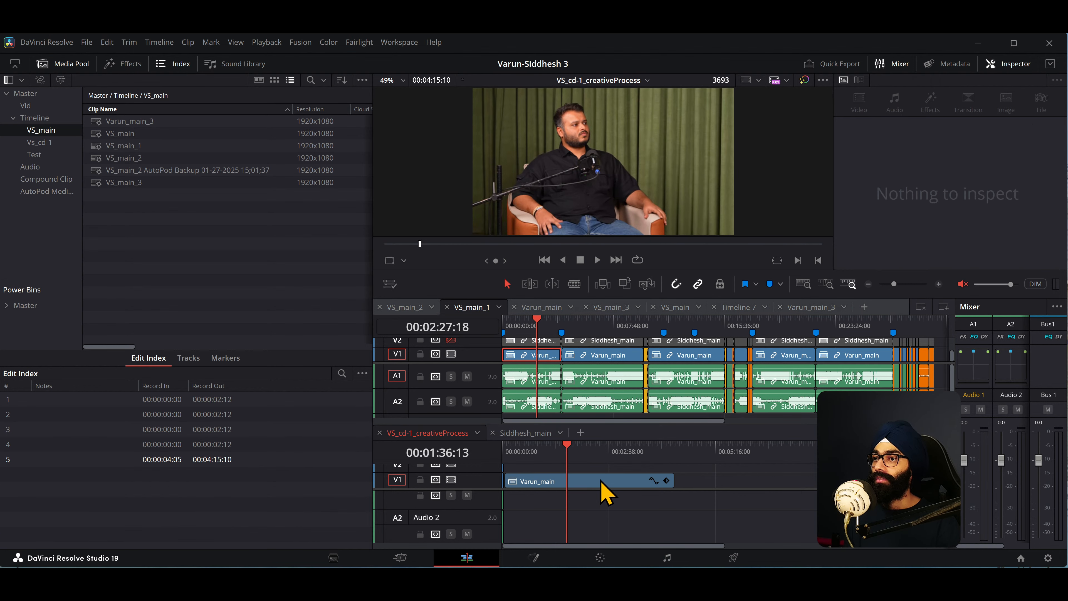
# Delete the V1 clip from VS_cd-1_creativeProcess and paste a fresh copy of the first V1 clip of VS_main_1 at 00:01:35:17.
pyautogui.click(602, 481)
pyautogui.press('Delete')
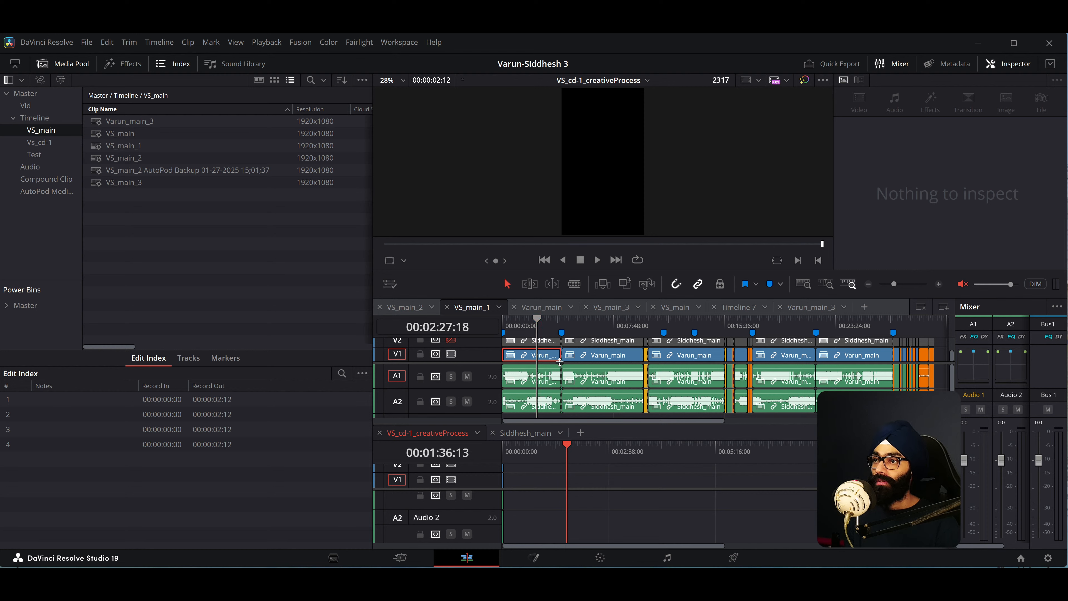
pyautogui.click(544, 354)
pyautogui.click(569, 459)
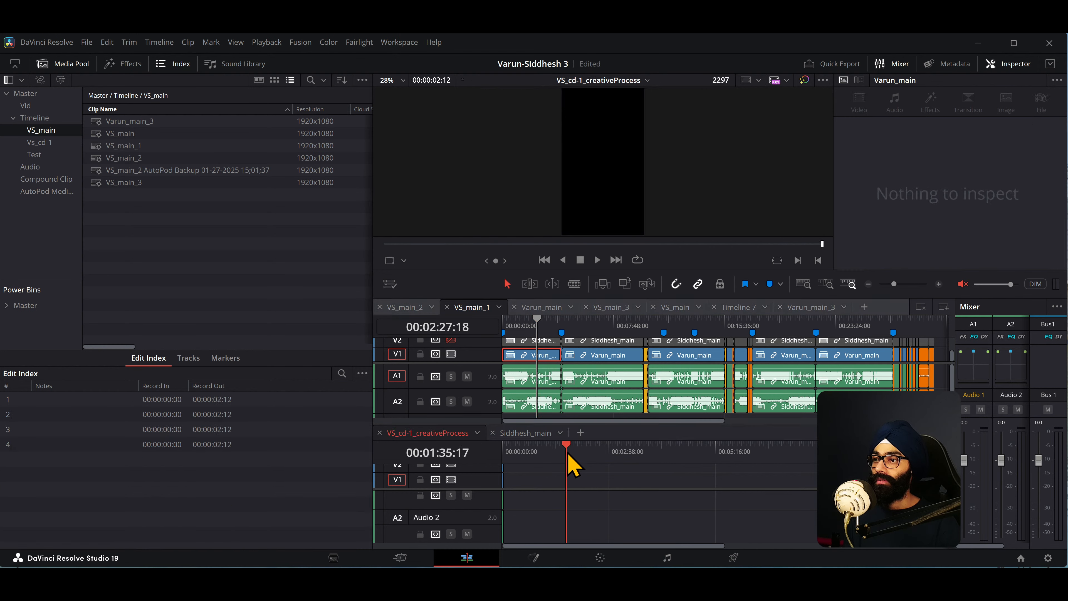
pyautogui.hotkey('ctrl', 'z')
pyautogui.click(620, 452)
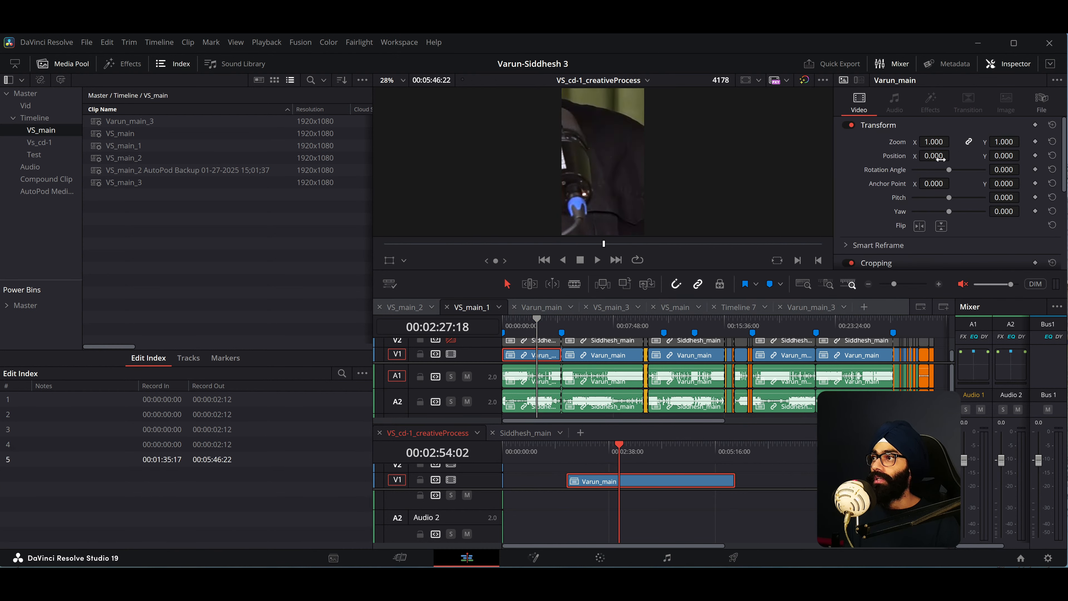
# Try a zoom of 0.700 on the pasted V1 clip, undo it, and set the zoom to 0.550 with the playhead at 00:02:38:10.
pyautogui.moveTo(933, 142); pyautogui.dragTo(953, 140)
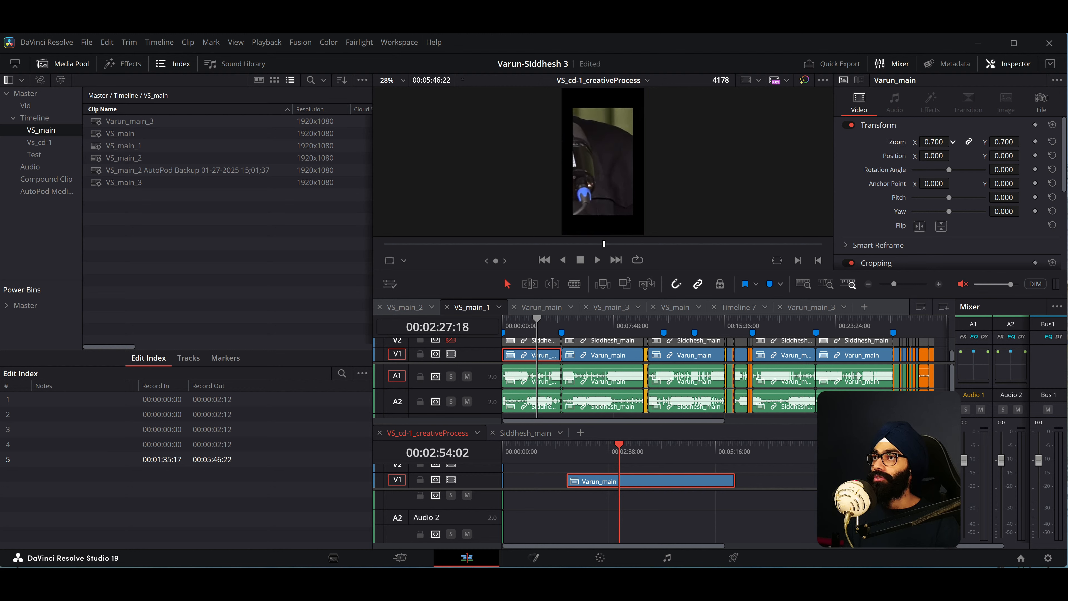
pyautogui.hotkey('ctrl', 'z')
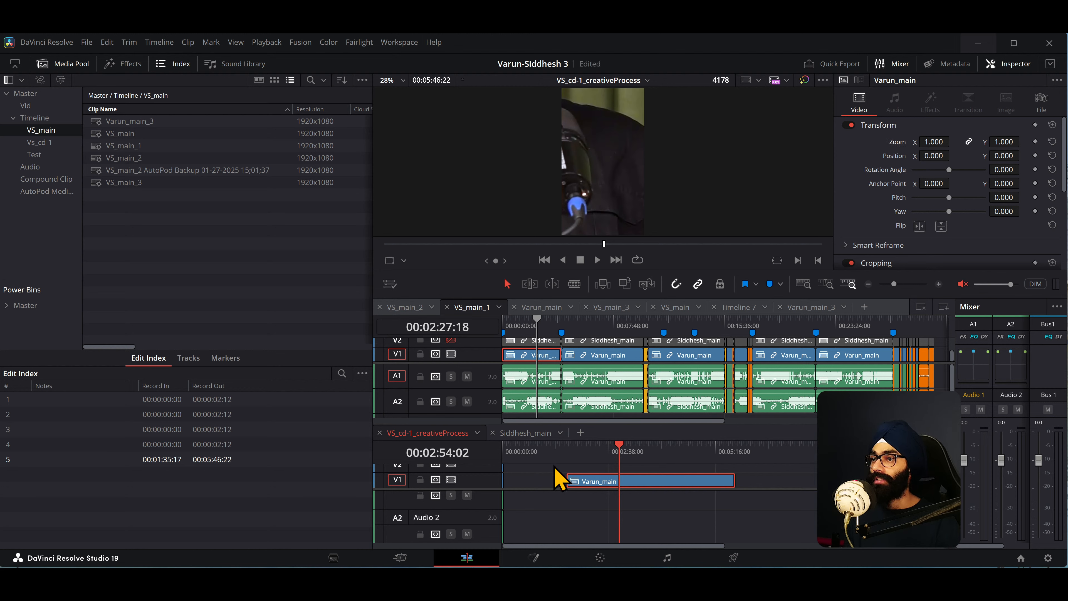
pyautogui.click(608, 453)
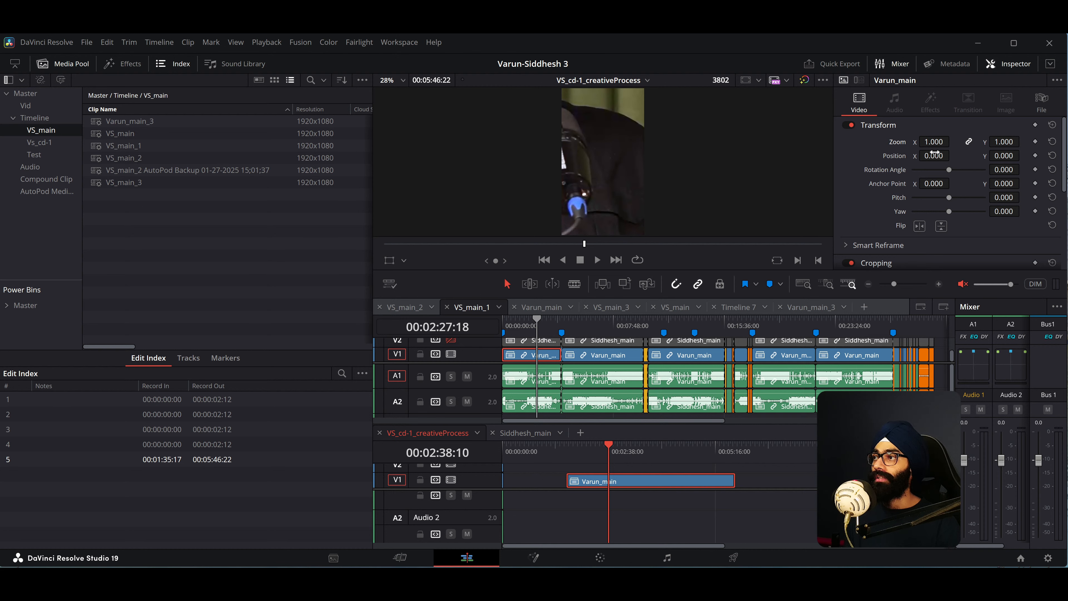
pyautogui.moveTo(934, 142)
pyautogui.mouseDown()
pyautogui.moveTo(953, 142)
pyautogui.moveTo(939, 146)
pyautogui.mouseUp()
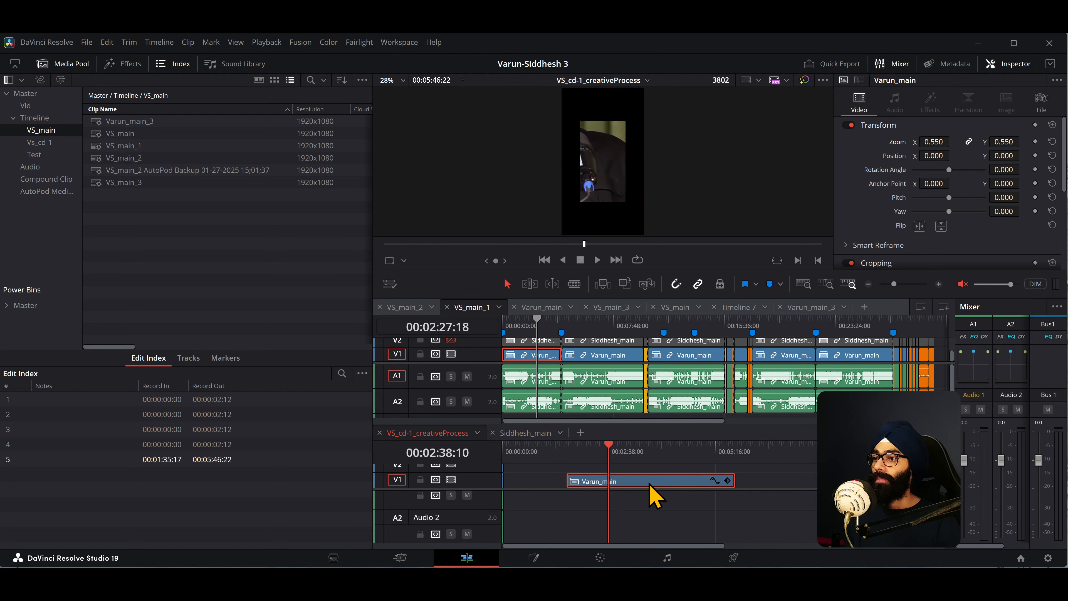
# Set the mismatched resolution of the VS_cd-1_creativeProcess timeline to Scale entire image to fit.
pyautogui.click(635, 501)
pyautogui.click(655, 482)
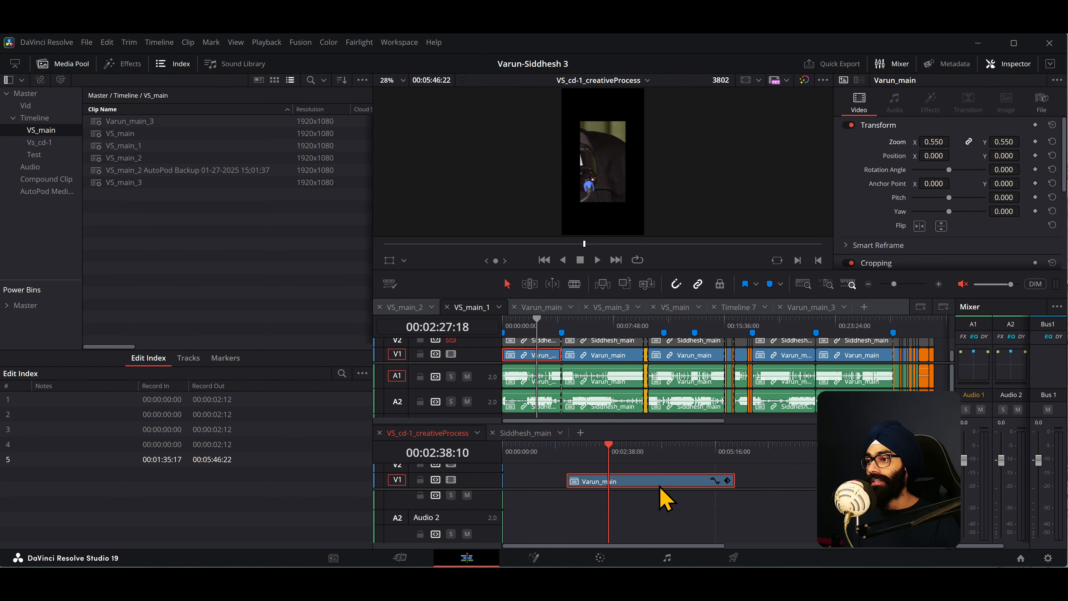
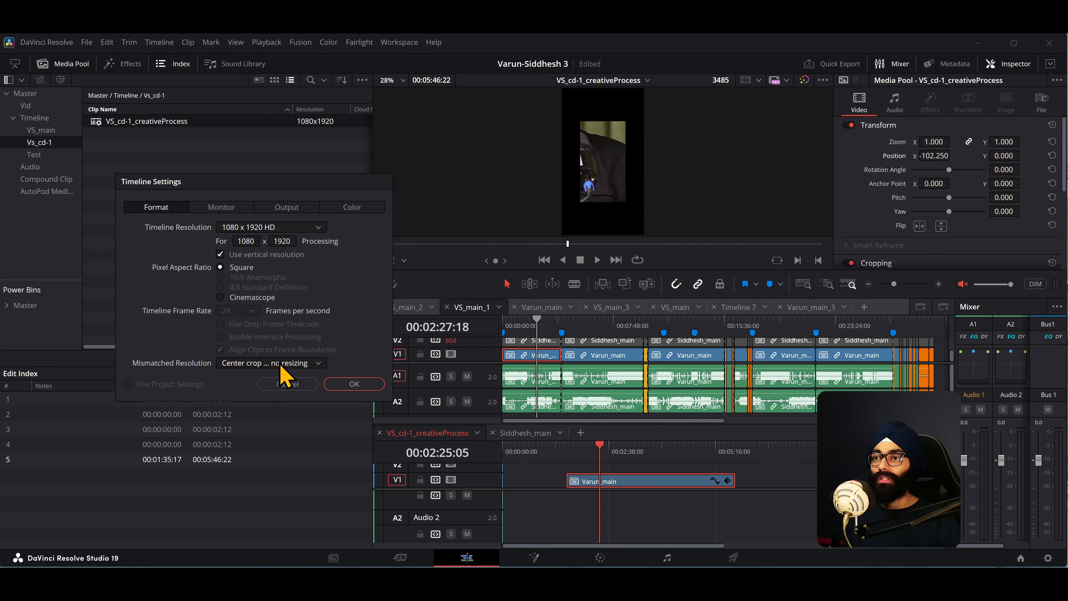
pyautogui.click(279, 363)
pyautogui.click(282, 402)
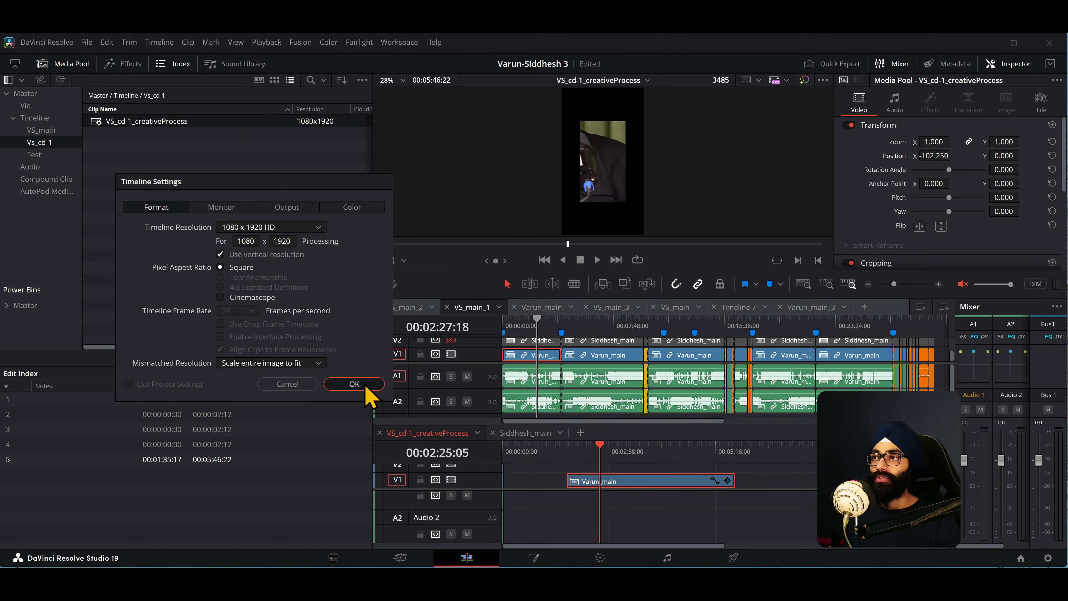
pyautogui.click(366, 388)
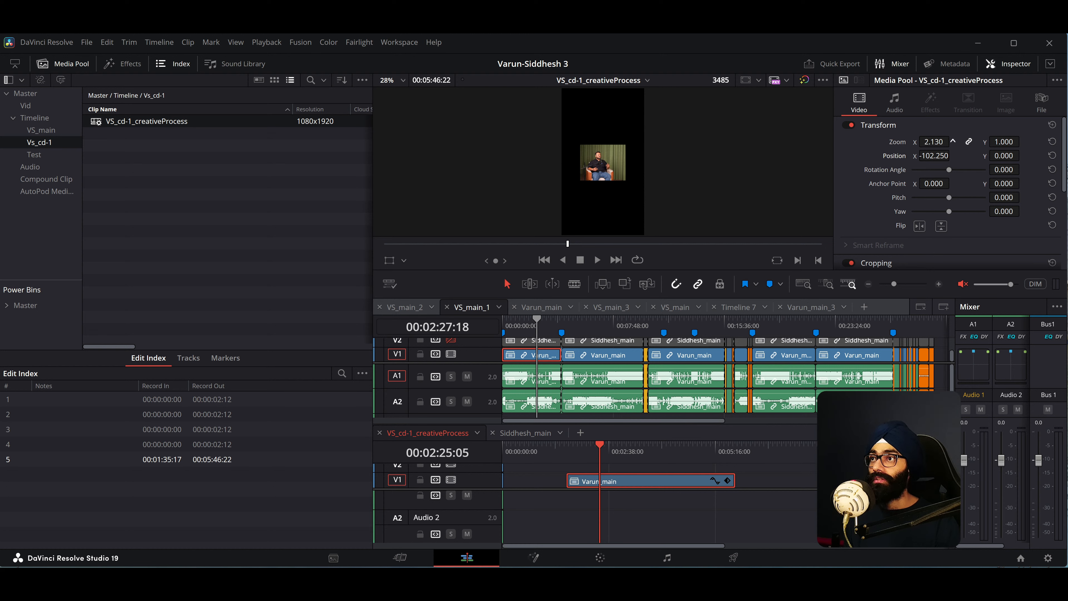
# Set the V1 clip's zoom to 2.620 and its X position to 76.000 so the speaker fills the vertical frame.
pyautogui.click(650, 518)
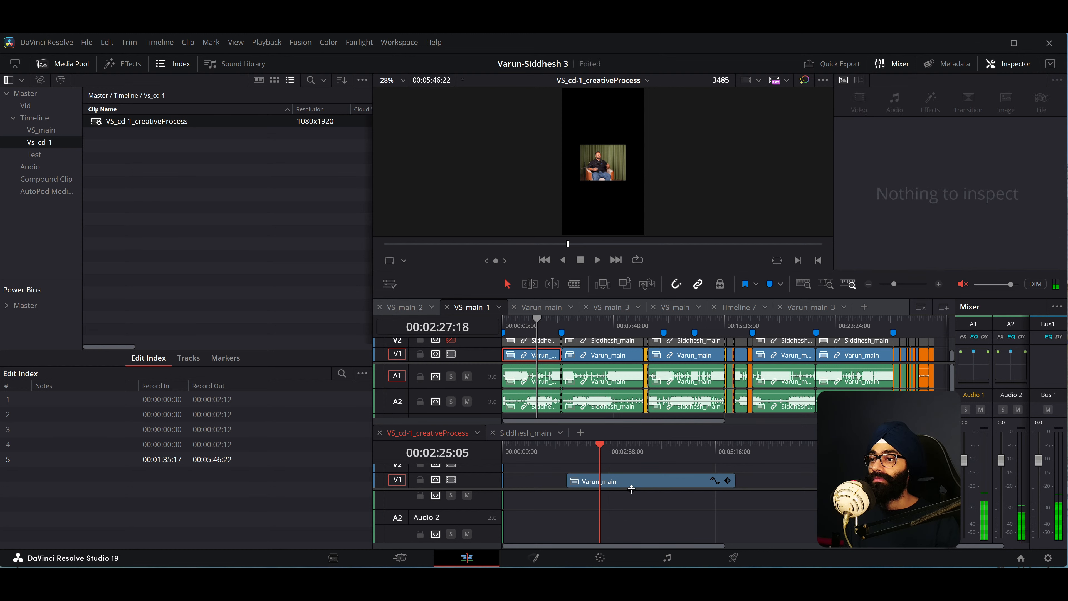
pyautogui.click(634, 484)
pyautogui.moveTo(934, 142); pyautogui.dragTo(953, 155)
pyautogui.hotkey('ctrl', 'f')
pyautogui.press('Escape')
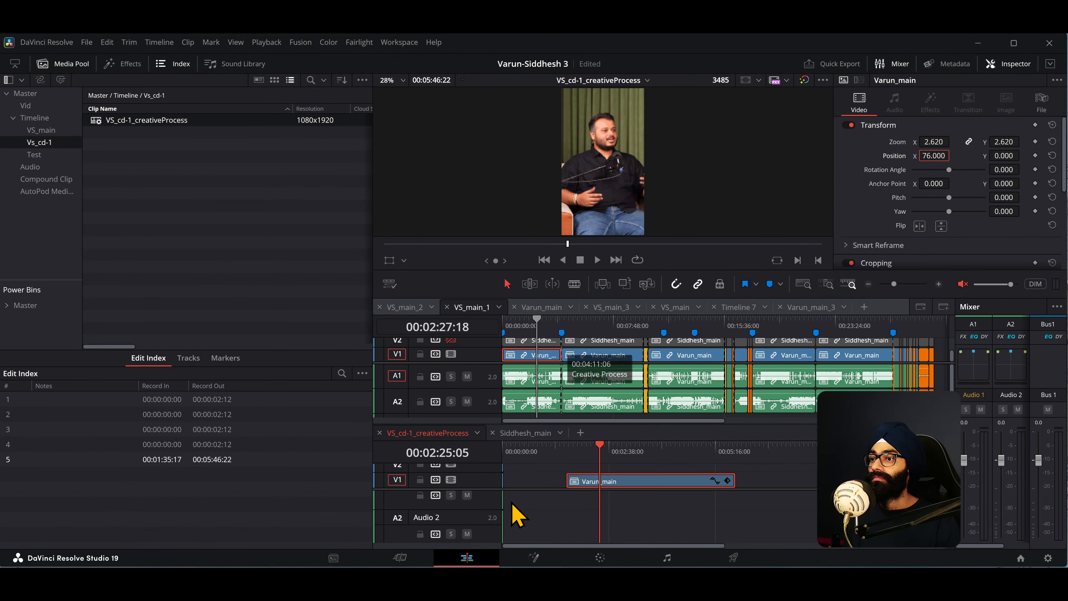
# Play the V1 clip full screen from its start to inspect the image quality.
pyautogui.click(574, 453)
pyautogui.click(568, 452)
pyautogui.hotkey('ctrl', 'f')
pyautogui.press('space')
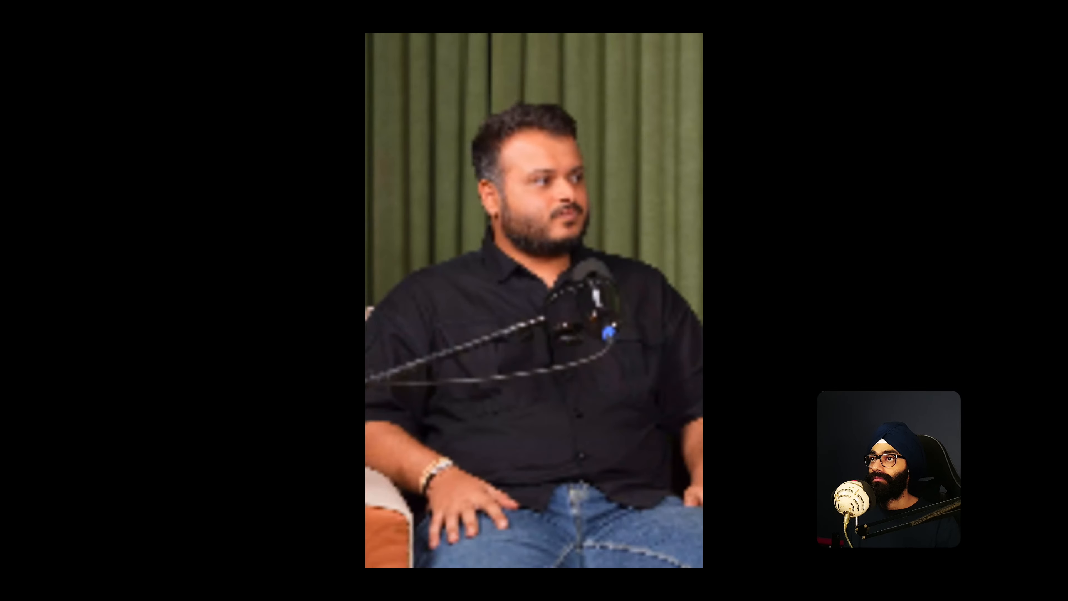
pyautogui.press('Escape')
# Switch playback to Prefer Camera Originals and check the clip's sharpness in full-screen view.
pyautogui.click(775, 79)
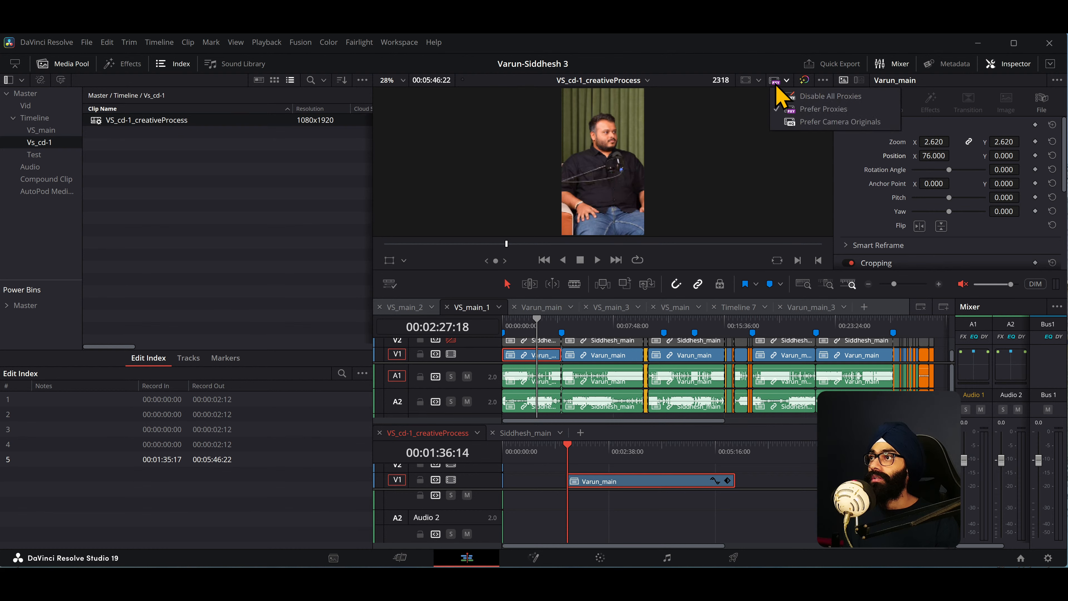
pyautogui.click(809, 124)
pyautogui.hotkey('ctrl', 'f')
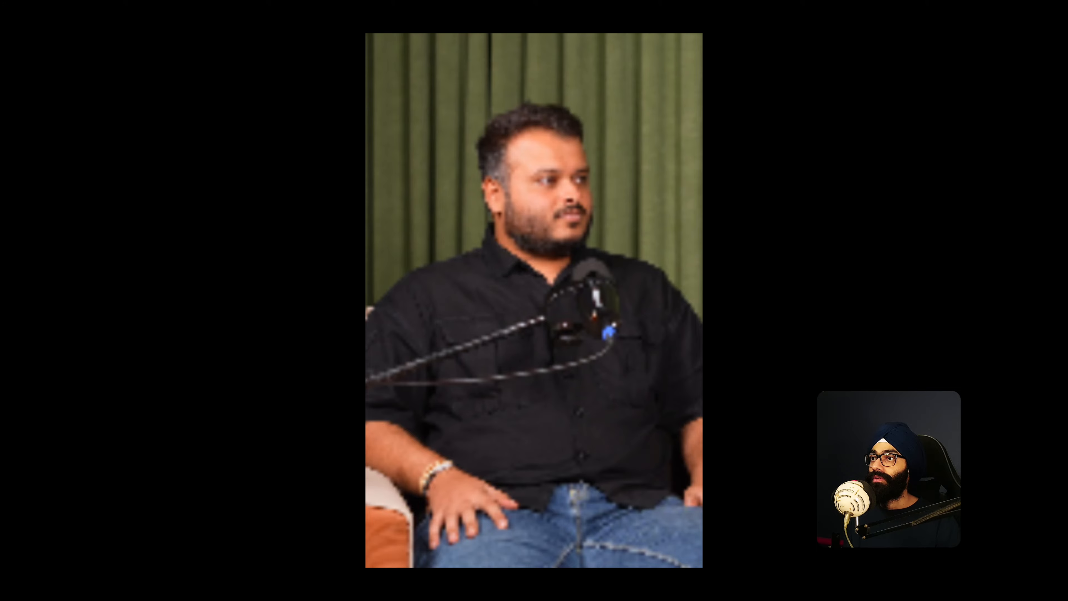
pyautogui.press('Escape')
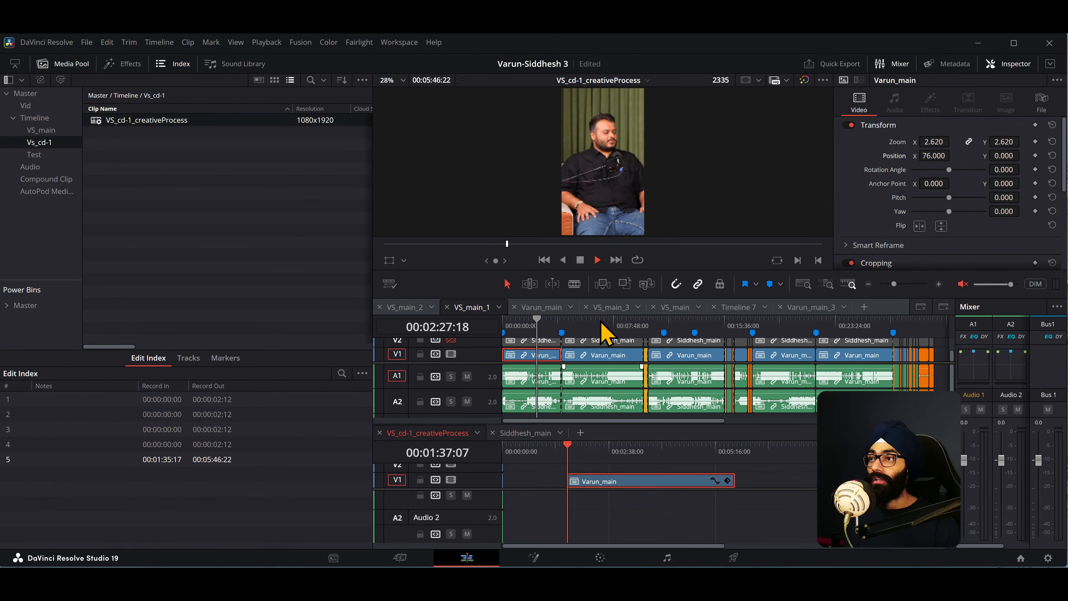
pyautogui.click(786, 81)
pyautogui.click(693, 134)
pyautogui.hotkey('ctrl', 'f')
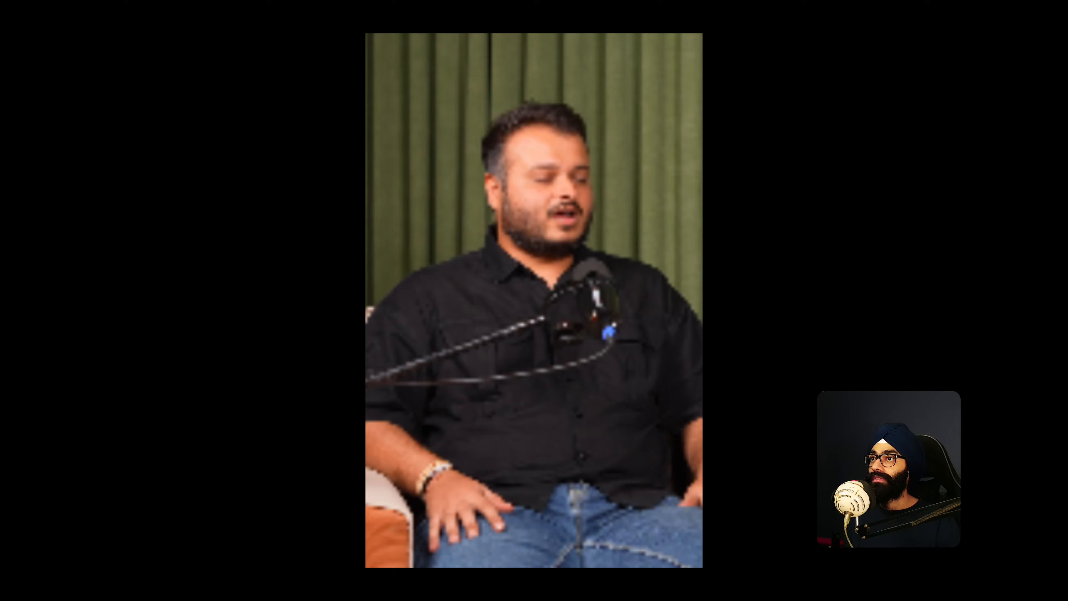
pyautogui.press('Escape')
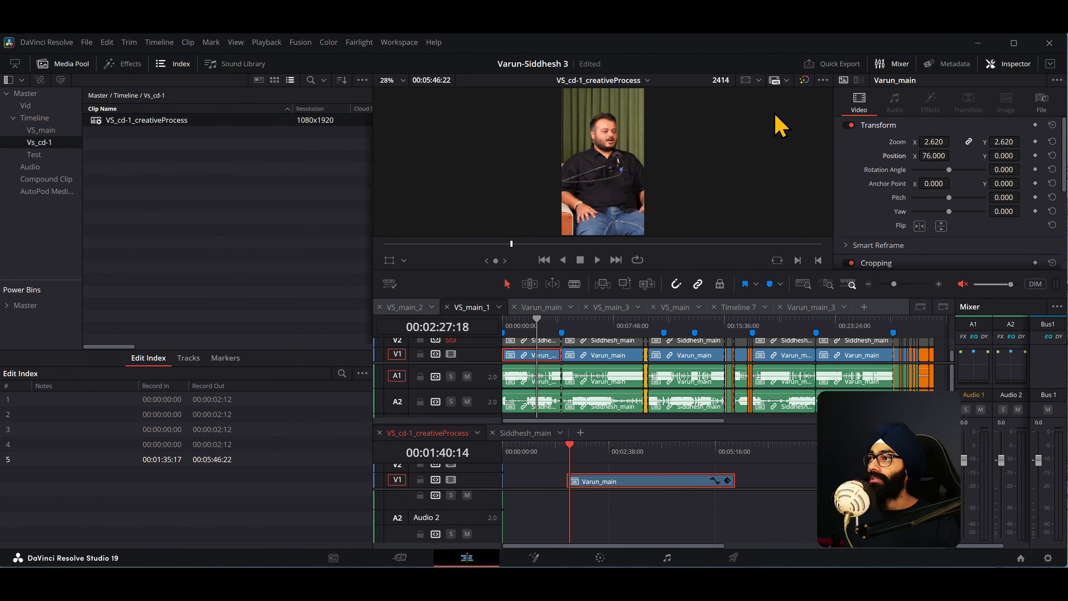
# Raise the V1 clip's zoom to 2.860, switch playback to Prefer Proxies and view the image full screen.
pyautogui.moveTo(931, 142)
pyautogui.mouseDown()
pyautogui.moveTo(963, 142)
pyautogui.moveTo(950, 142)
pyautogui.mouseUp()
pyautogui.click(787, 79)
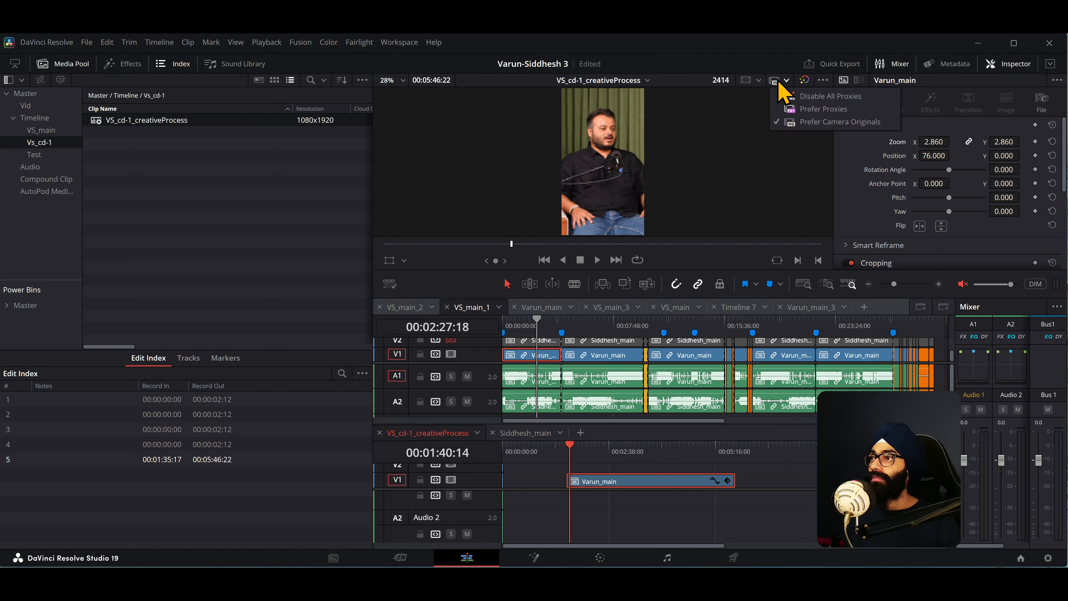
pyautogui.click(814, 109)
pyautogui.press('p')
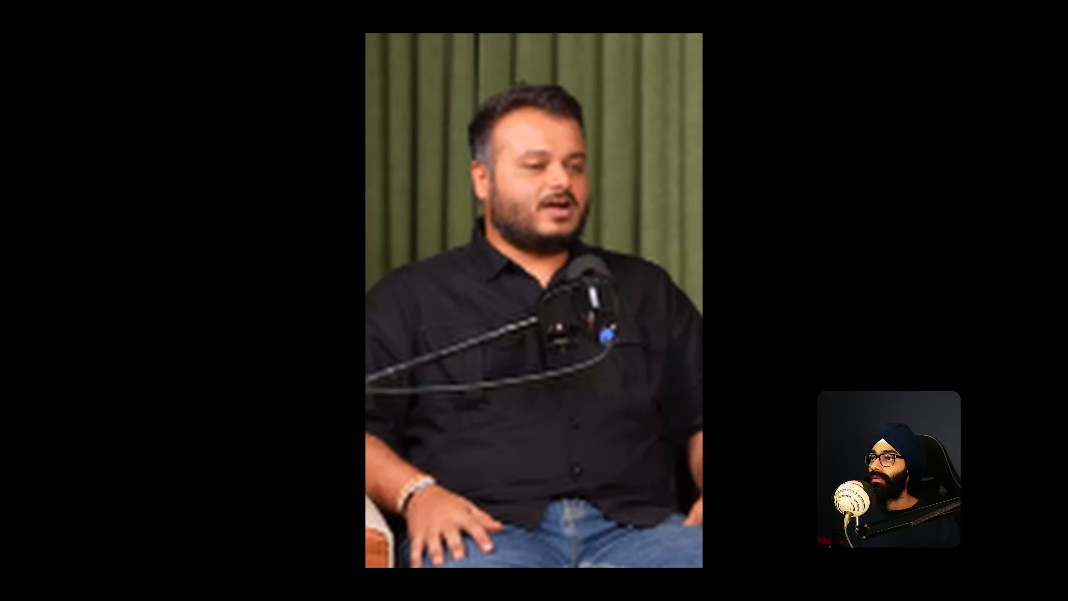
pyautogui.press('Escape')
# Return playback to Prefer Camera Originals and compare the clip in full-screen view.
pyautogui.click(778, 81)
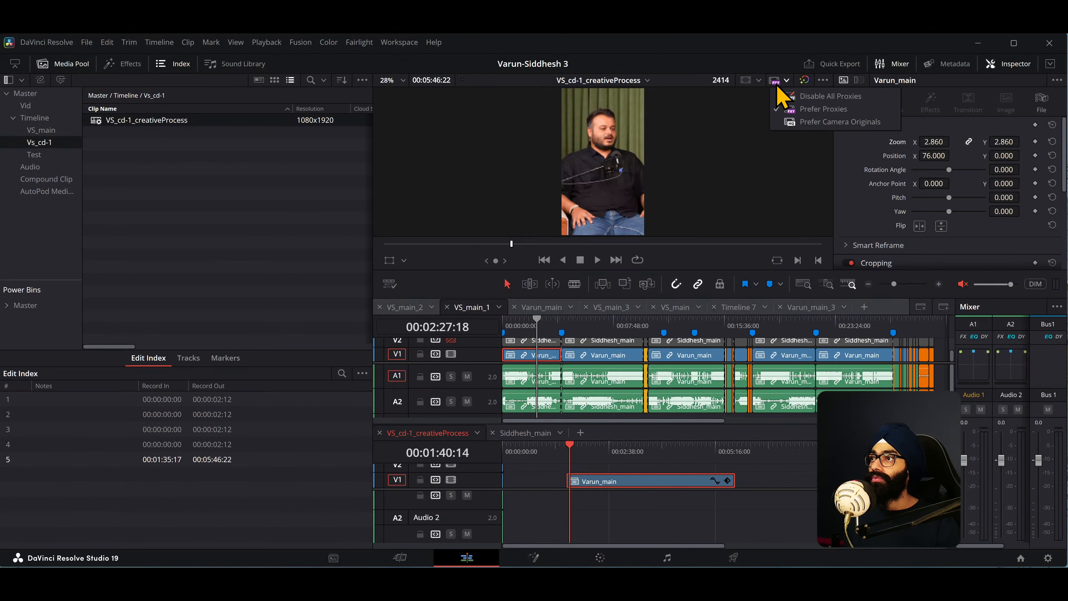
pyautogui.click(806, 136)
pyautogui.press('p')
pyautogui.press('Escape')
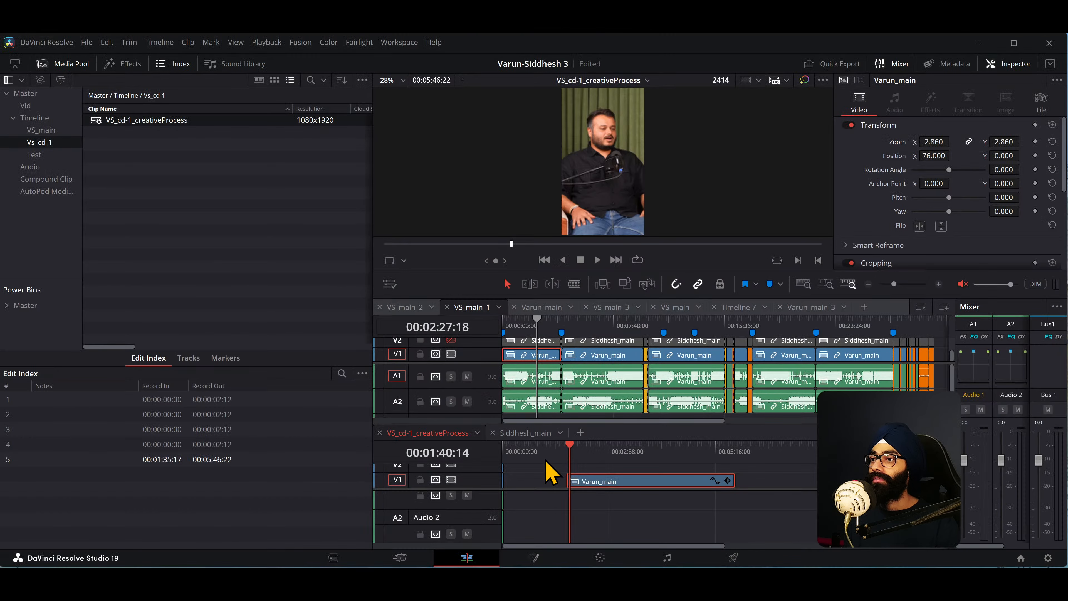
# Try the Stretch frame to all corners mismatched resolution setting on the VS_cd-1_creativeProcess timeline.
pyautogui.rightClick(159, 123)
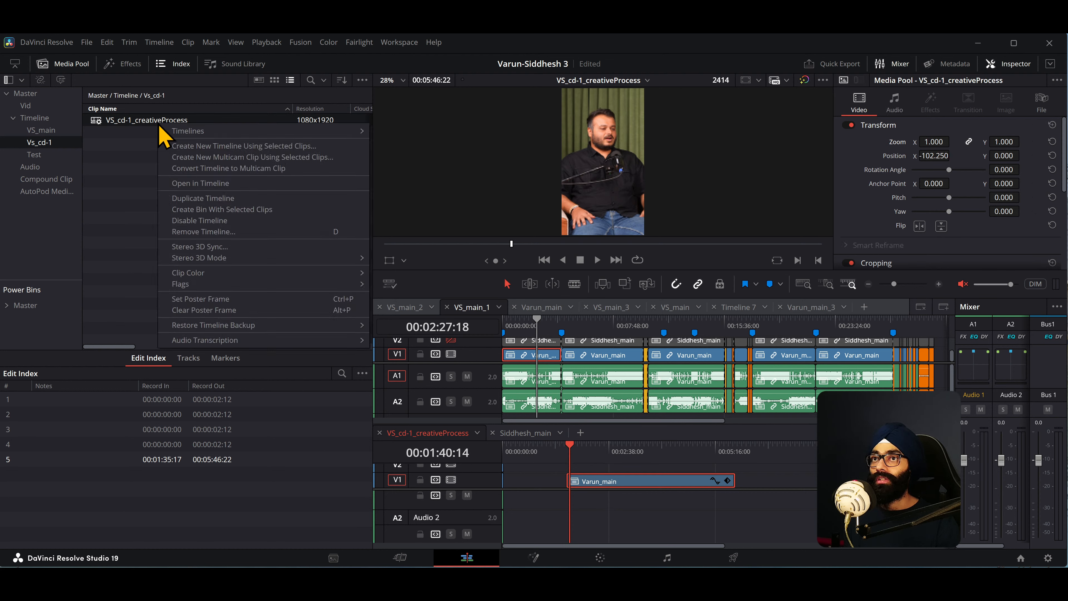
pyautogui.moveTo(205, 133)
pyautogui.click(396, 132)
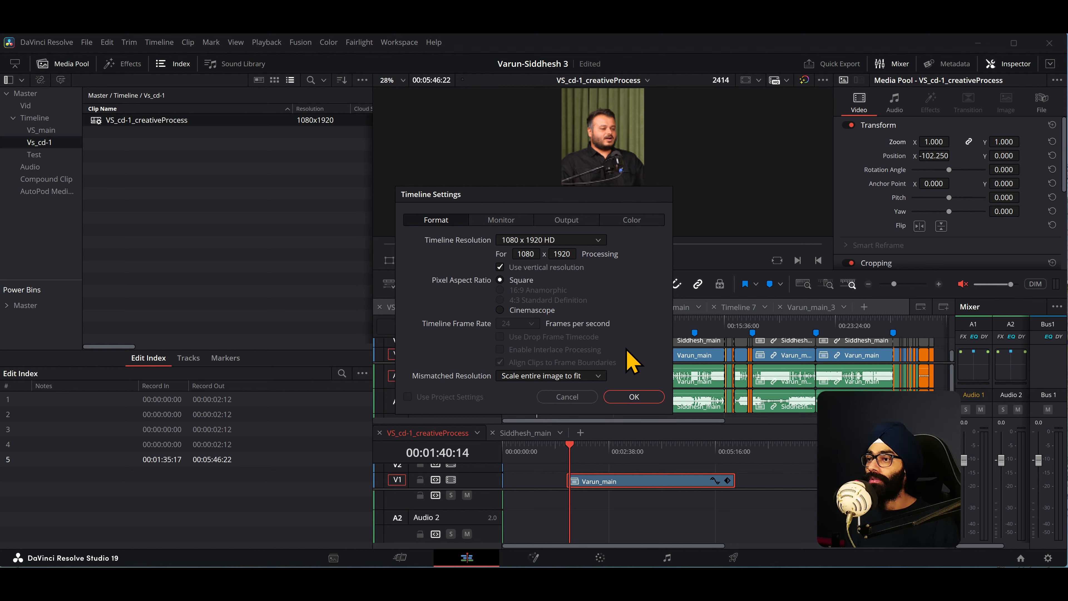
pyautogui.click(592, 376)
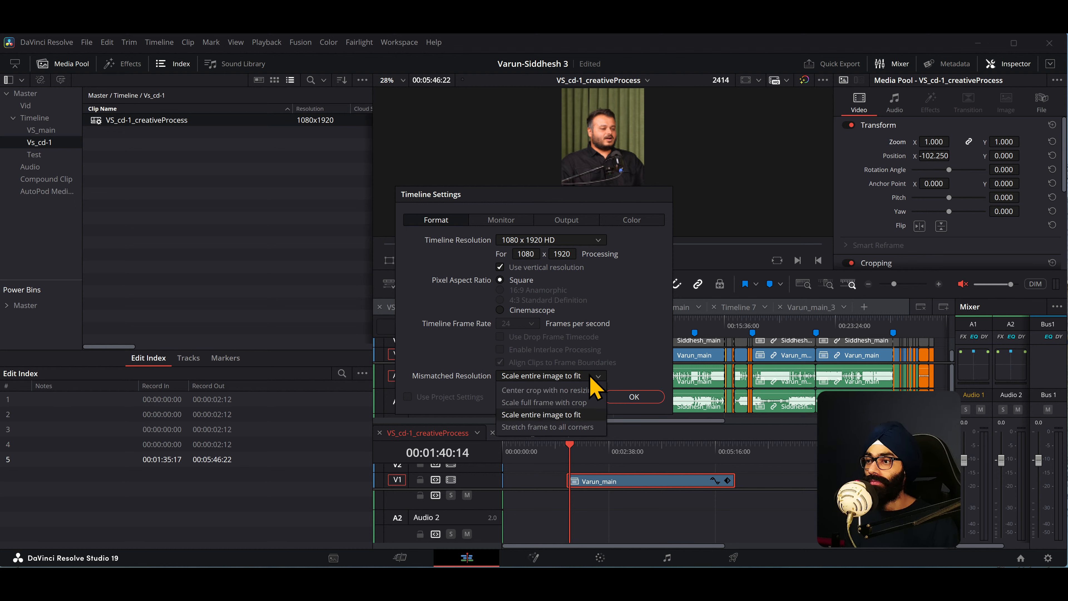
pyautogui.click(574, 427)
pyautogui.click(633, 396)
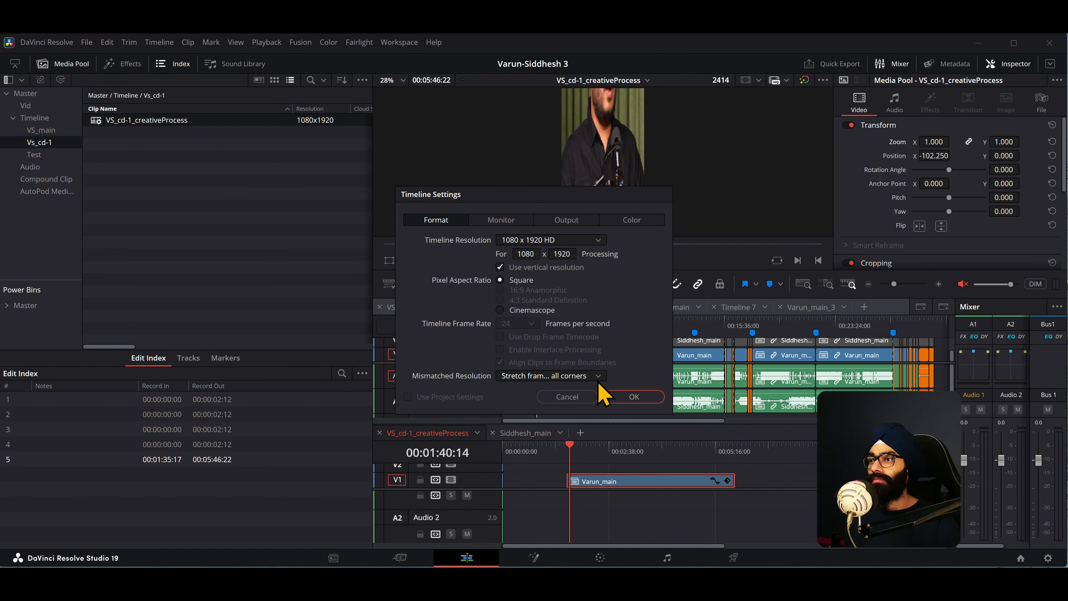
# Try Center crop with no resizing as the timeline's mismatched resolution, together with a timeline zoom of 3.450.
pyautogui.click(597, 375)
pyautogui.click(586, 388)
pyautogui.click(619, 397)
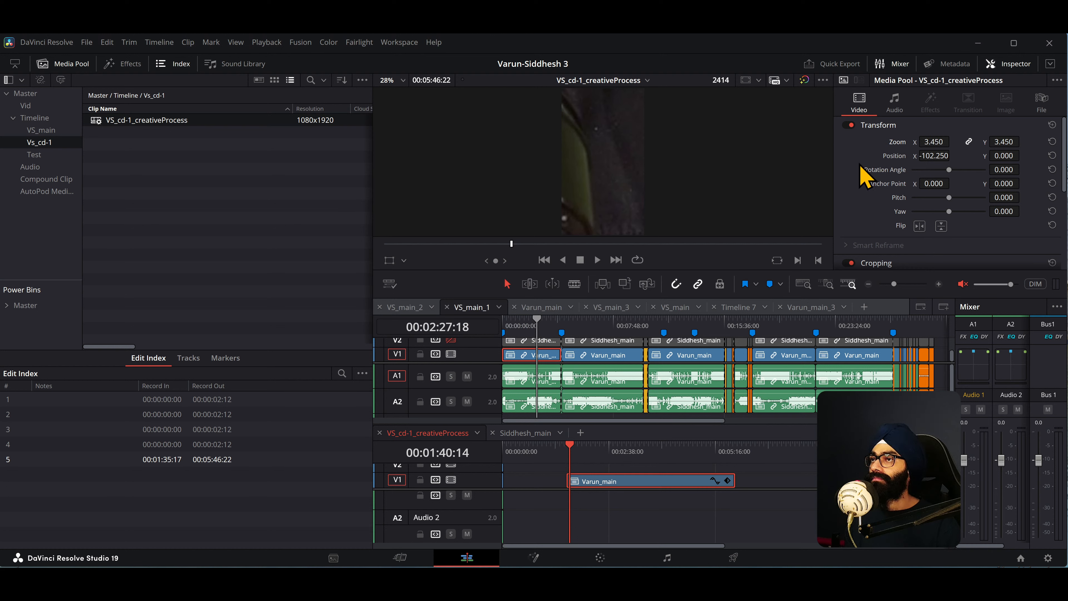
pyautogui.moveTo(944, 141); pyautogui.dragTo(956, 141)
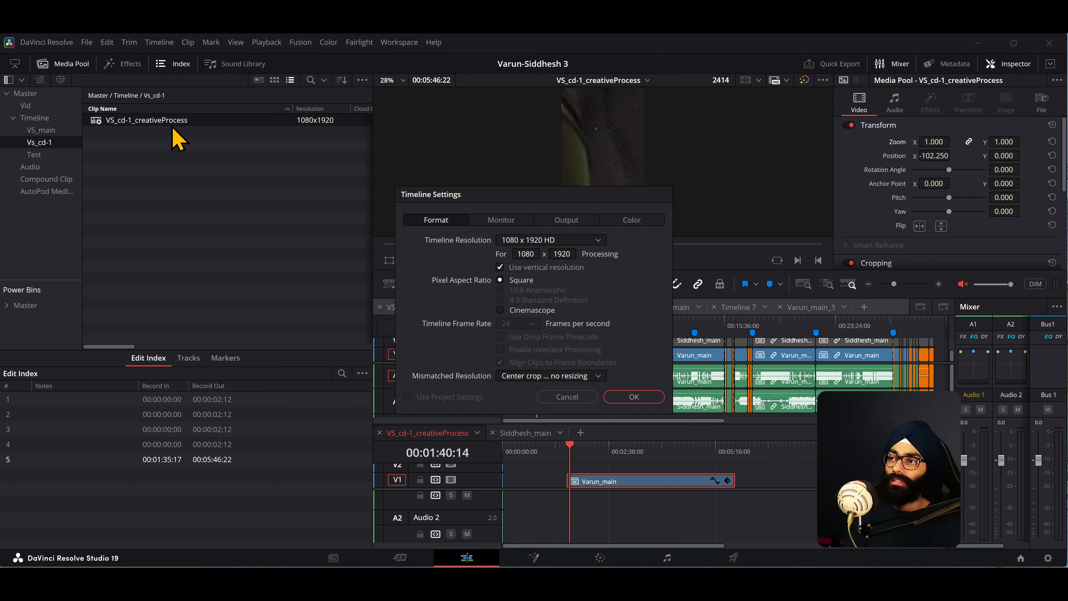
# Try Scale full frame with crop as the timeline's mismatched resolution and lower the timeline's zoom to 0.000.
pyautogui.click(539, 375)
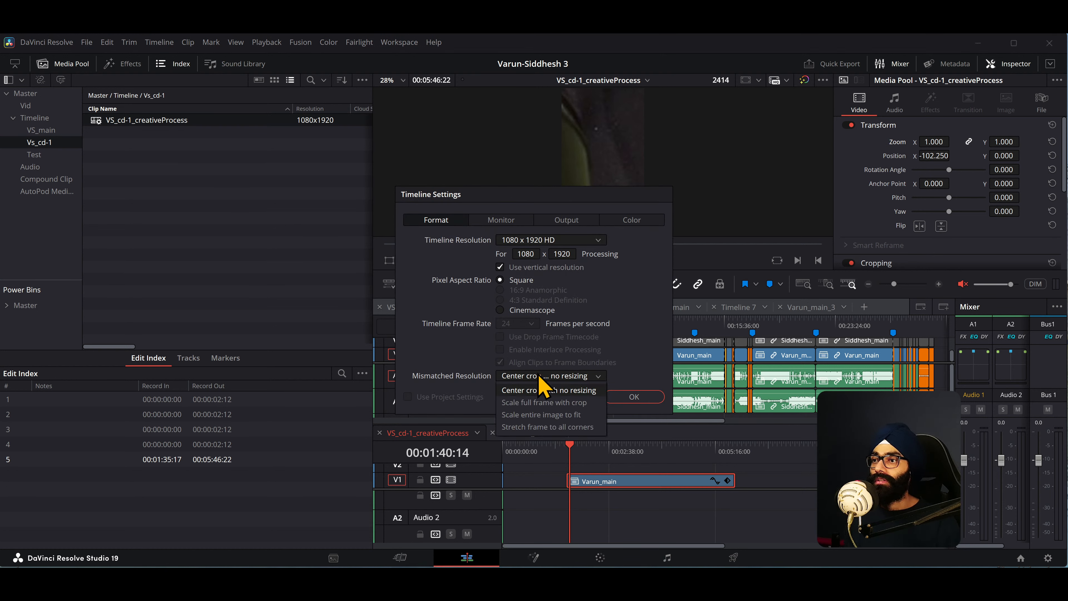
pyautogui.click(547, 402)
pyautogui.click(628, 398)
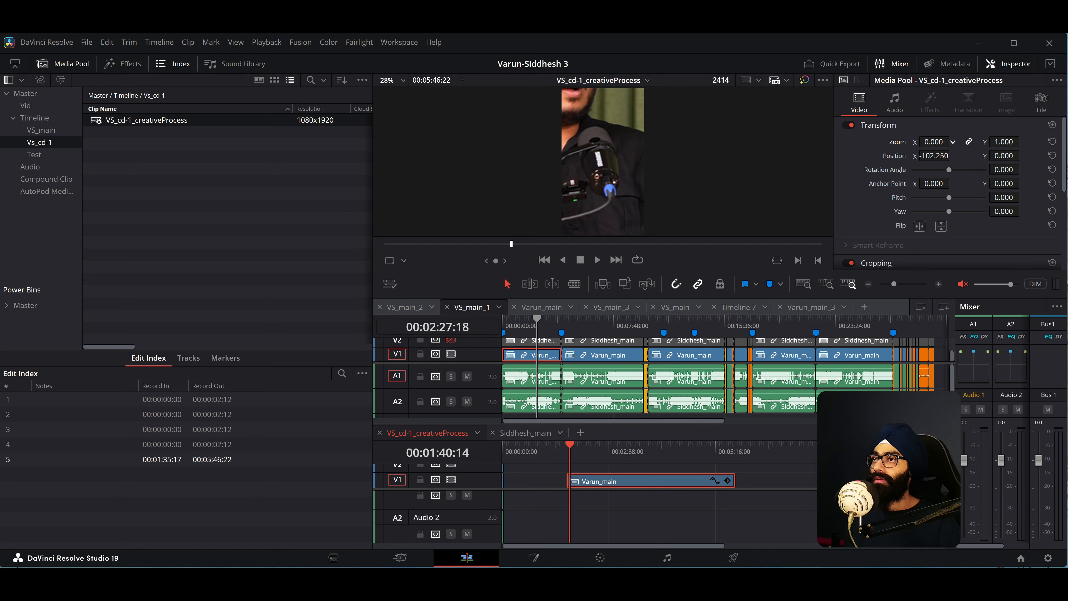
pyautogui.moveTo(934, 142); pyautogui.dragTo(803, 179)
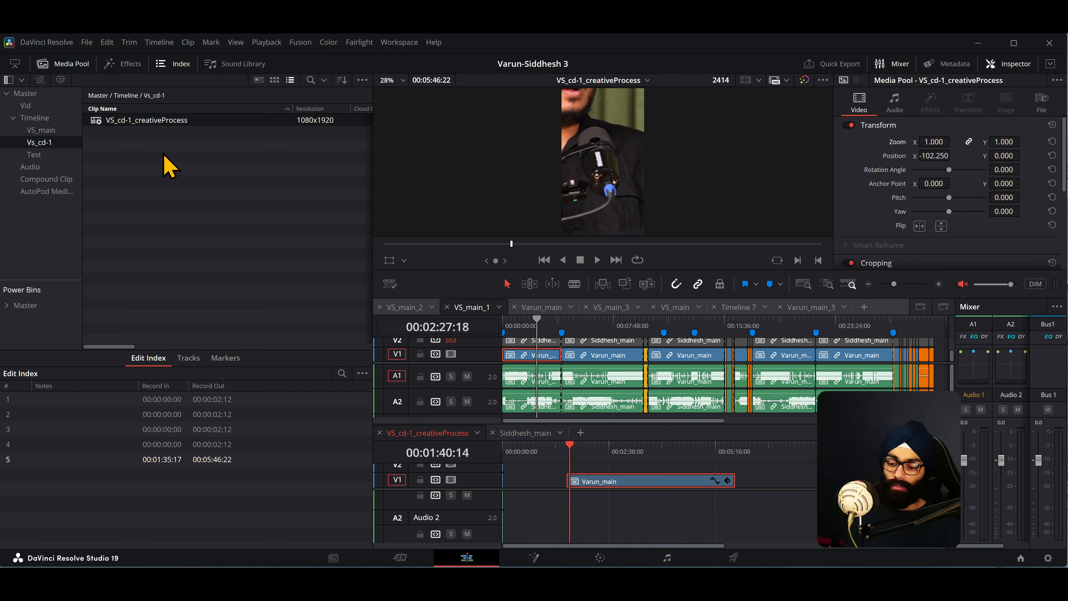
# Restore the mismatched resolution of VS_cd-1_creativeProcess to Scale entire image to fit.
pyautogui.click(170, 123)
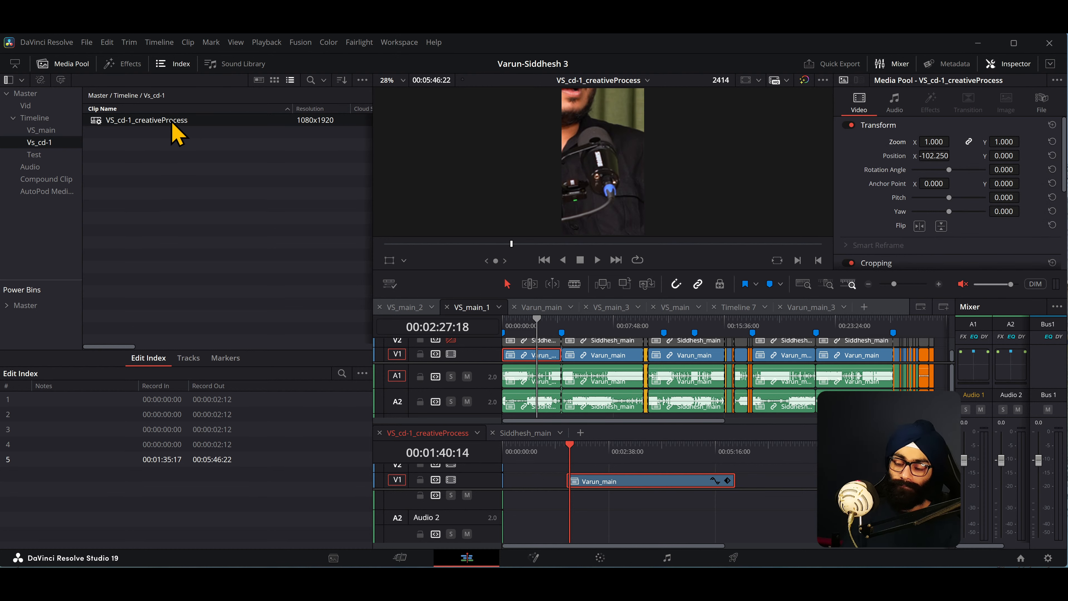
pyautogui.click(583, 376)
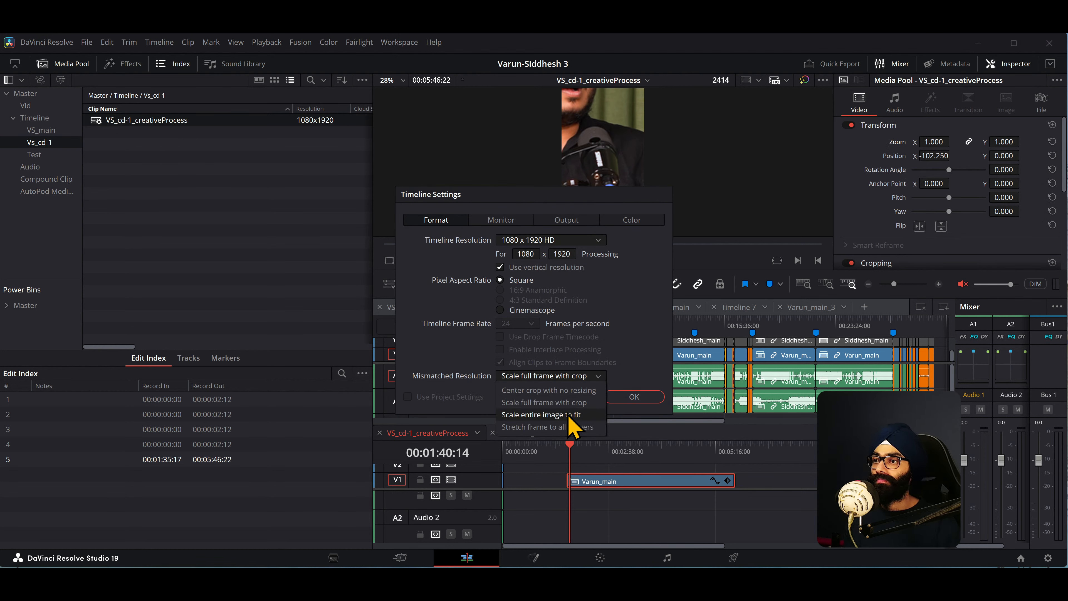
pyautogui.click(546, 414)
pyautogui.click(633, 396)
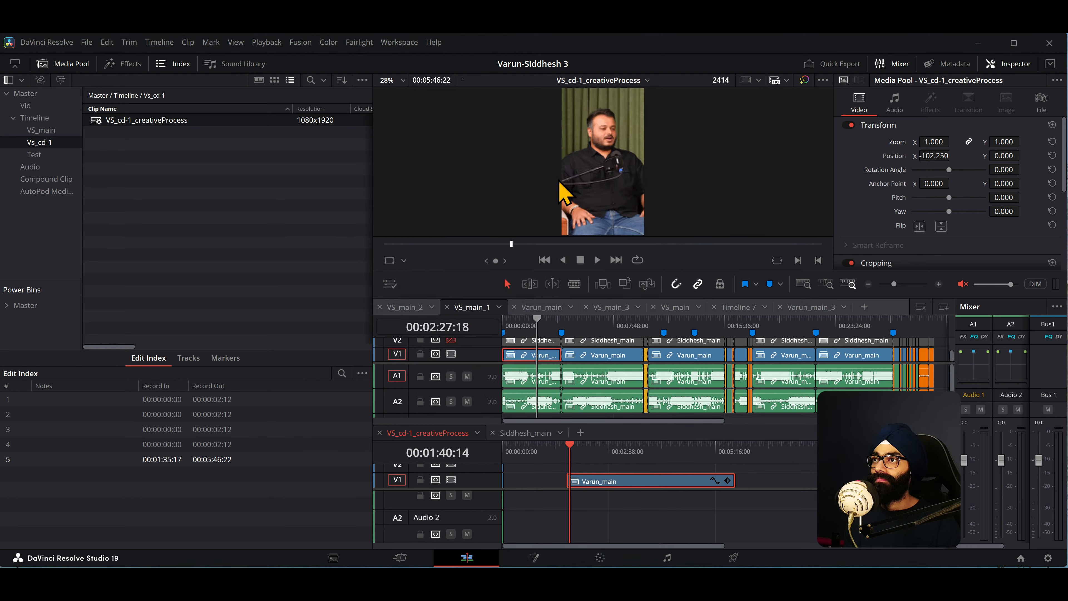
# View the reframed clip full screen, and move the playhead to 00:02:59:01.
pyautogui.press('p')
pyautogui.press('p')
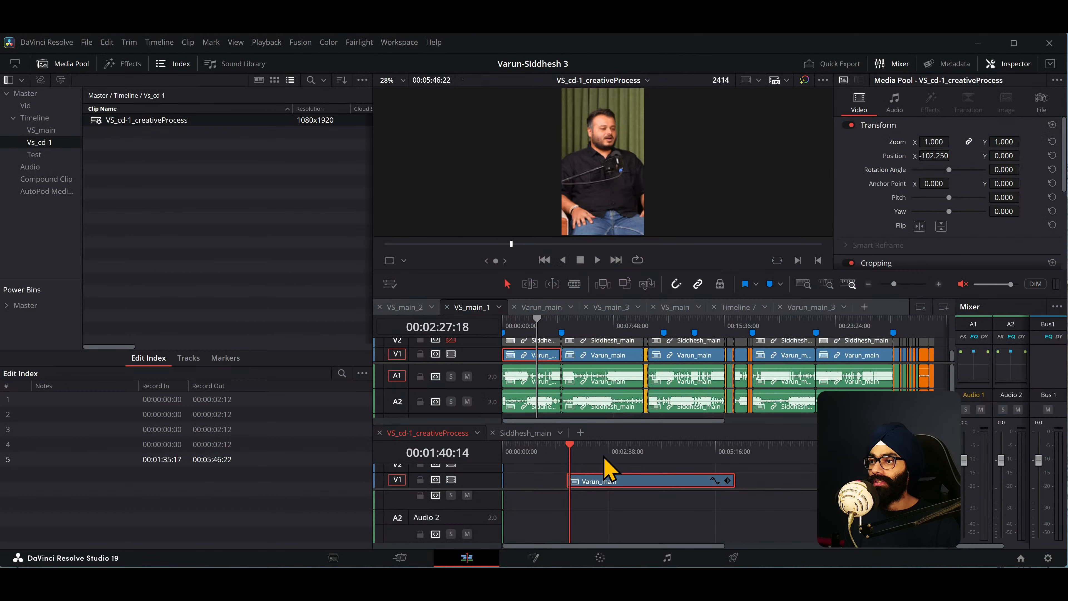
pyautogui.click(623, 447)
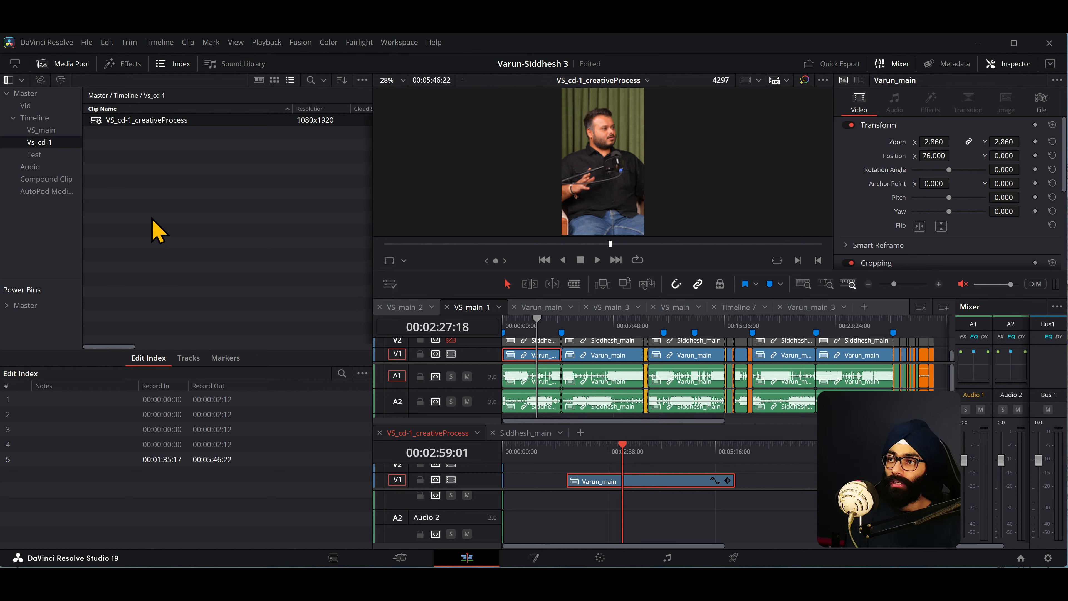
# Examine the mismatched resolution options for both format and output in the timeline settings of VS_cd-1_creativeProcess.
pyautogui.click(180, 122)
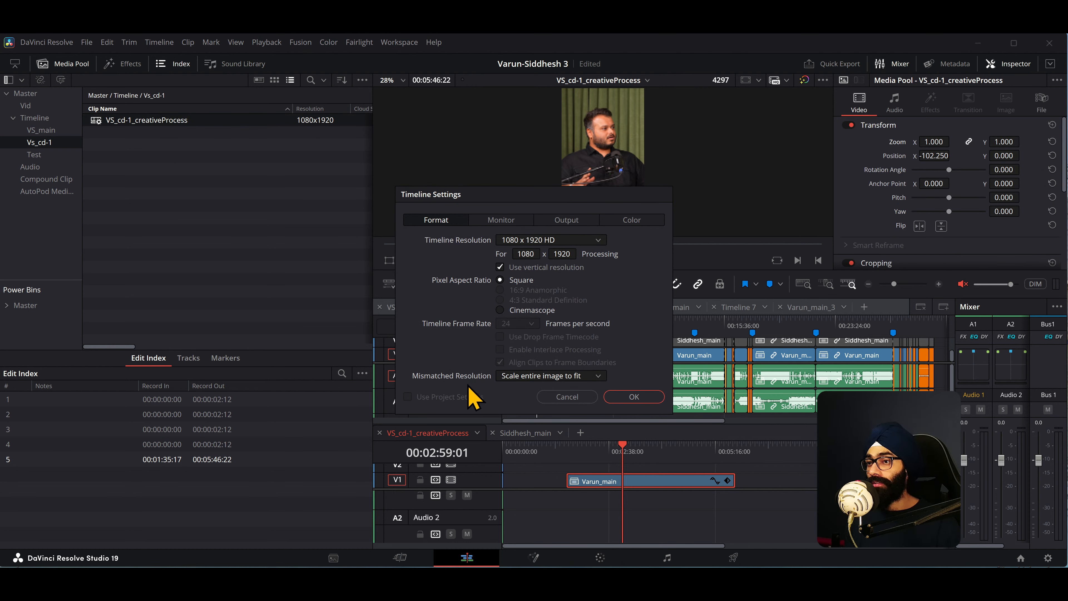
pyautogui.click(538, 377)
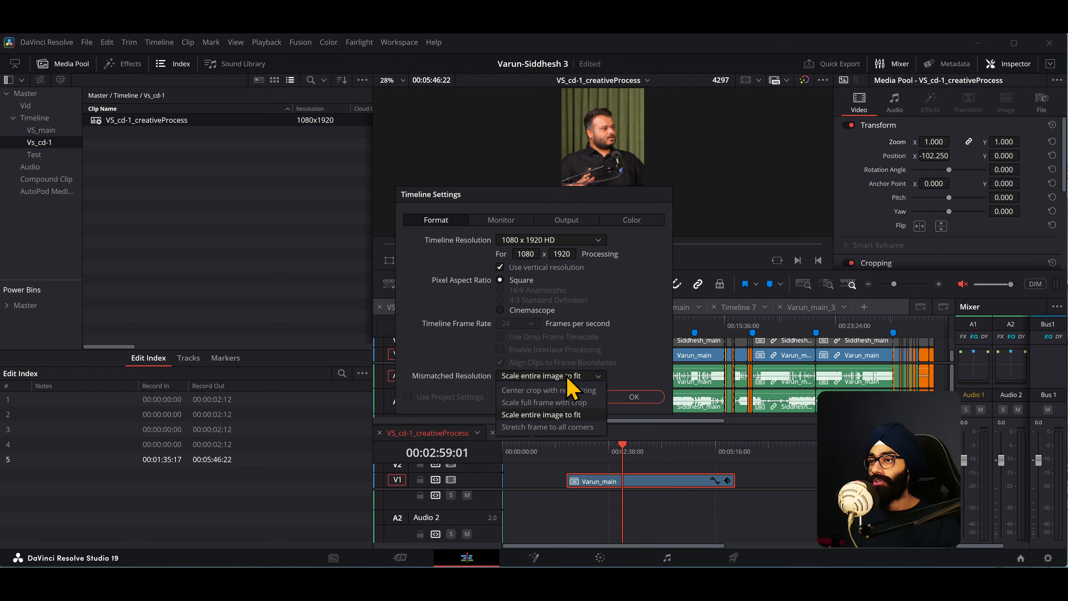
pyautogui.click(568, 378)
pyautogui.click(566, 219)
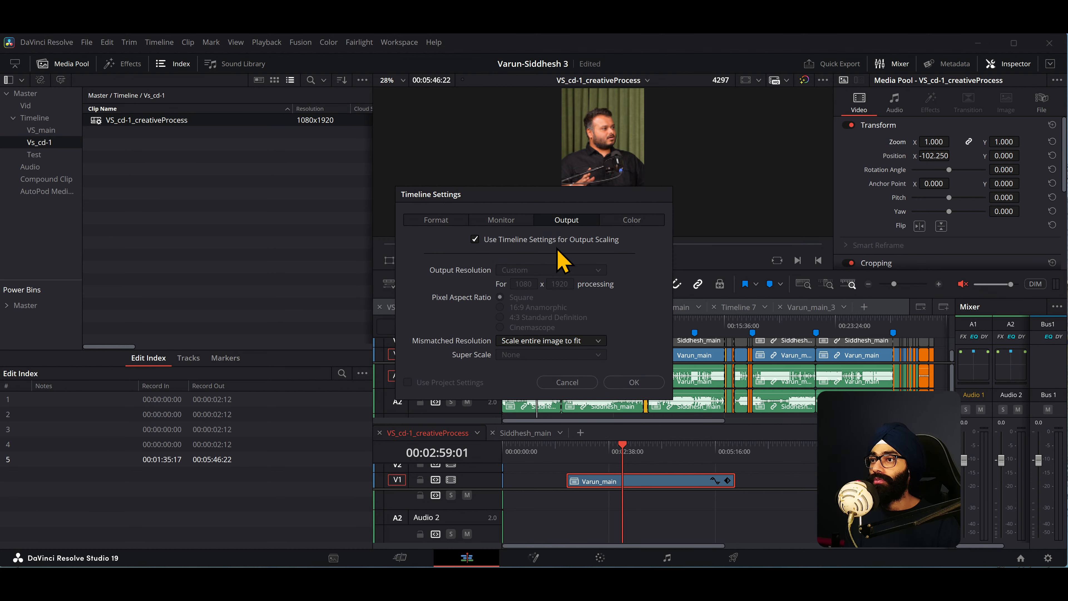
pyautogui.click(559, 341)
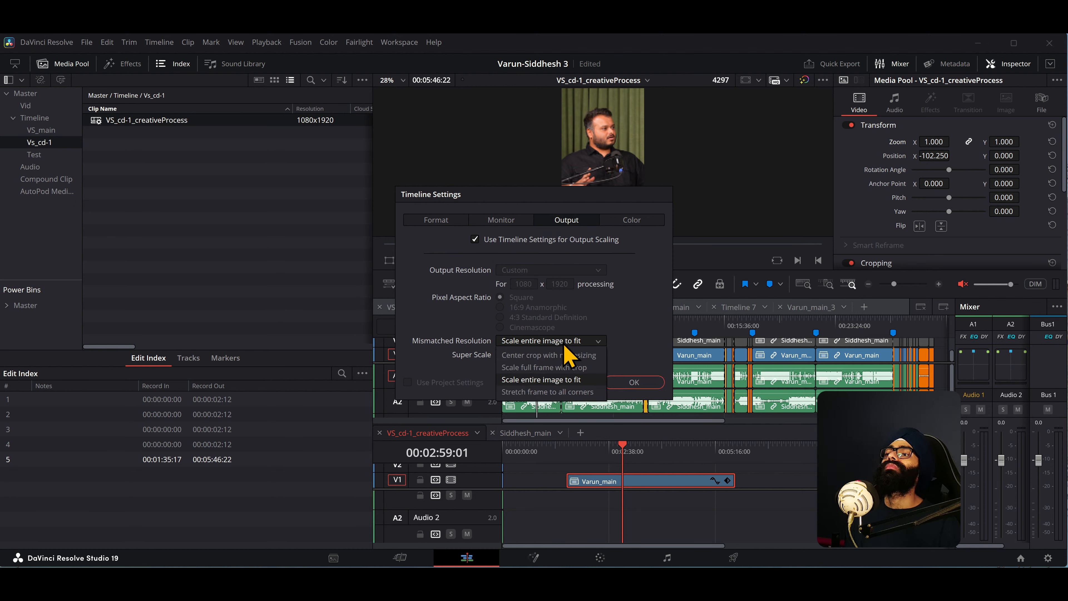
pyautogui.click(564, 343)
pyautogui.click(568, 342)
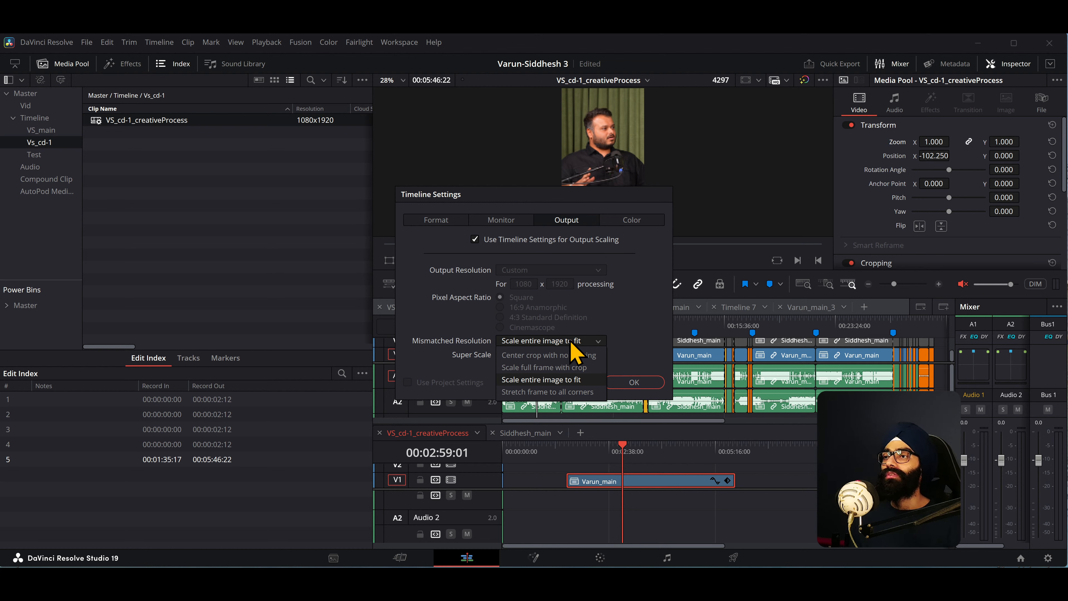
pyautogui.click(571, 340)
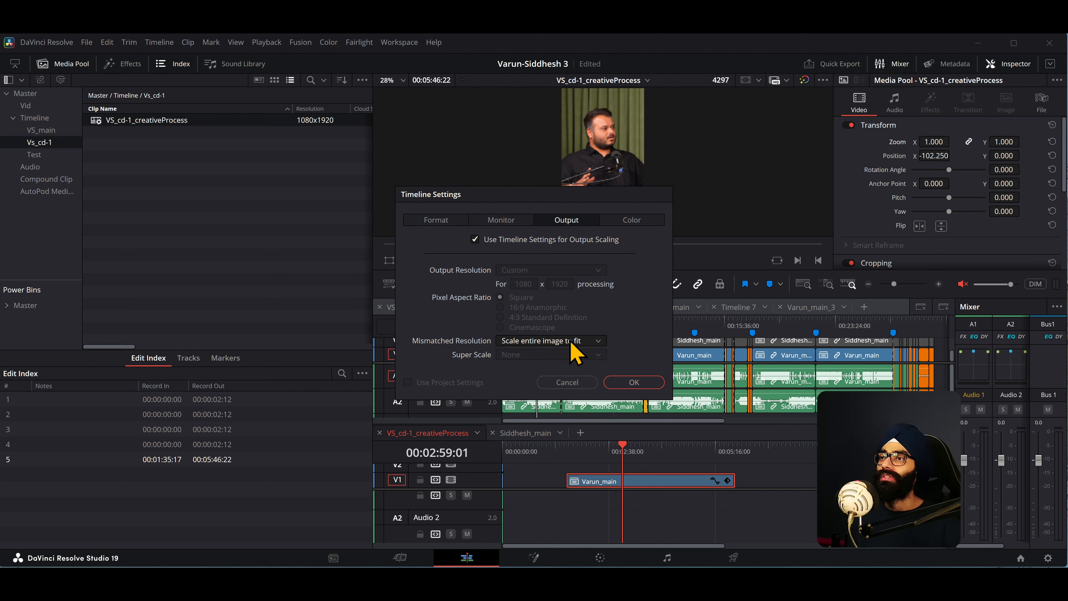
# Set the format mismatched resolution of VS_cd-1_creativeProcess to Center crop with no resizing and apply the timeline settings.
pyautogui.click(436, 219)
pyautogui.click(560, 376)
pyautogui.click(560, 394)
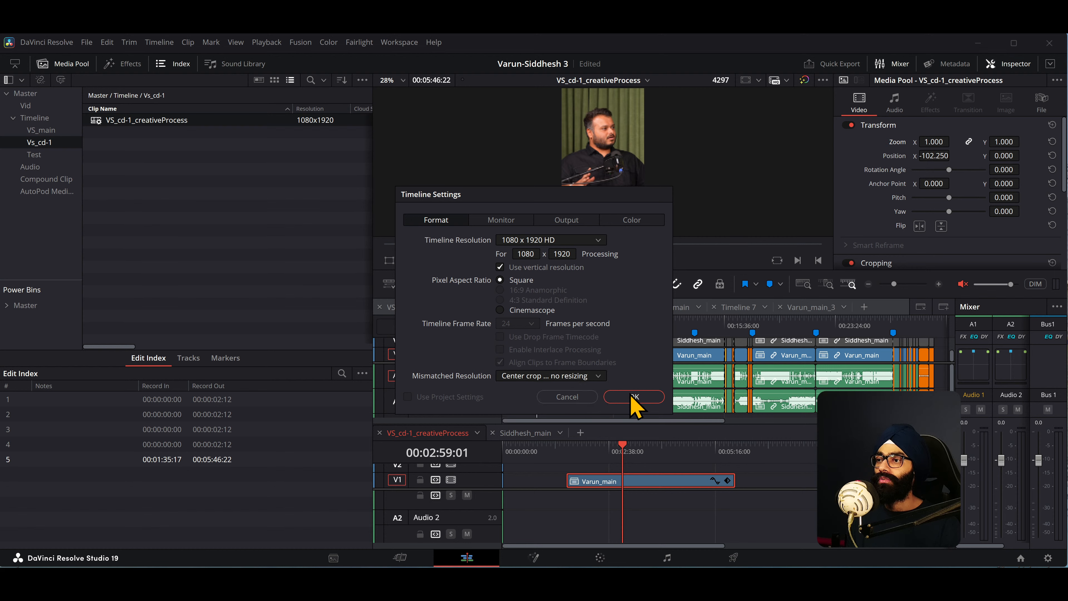
pyautogui.click(633, 397)
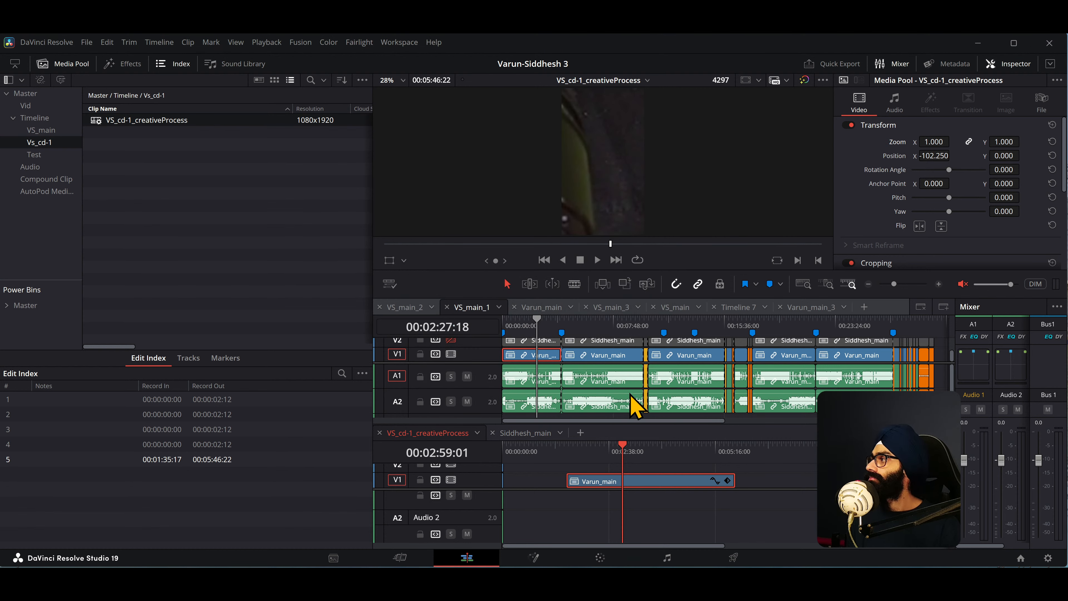
# Switch to Notion and look through the ITK'24 vlog notes on quarter playback resolution, output scaling and compound clips.
pyautogui.hotkey('alt', 'Tab')
pyautogui.click(625, 238)
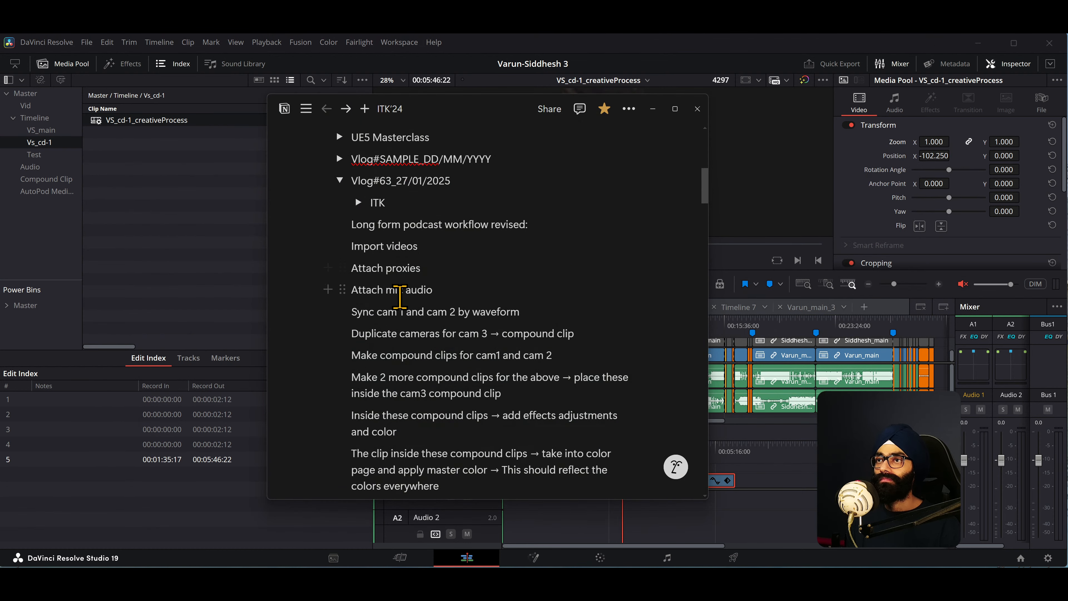
pyautogui.click(340, 327)
pyautogui.scroll(-10, 340, 336)
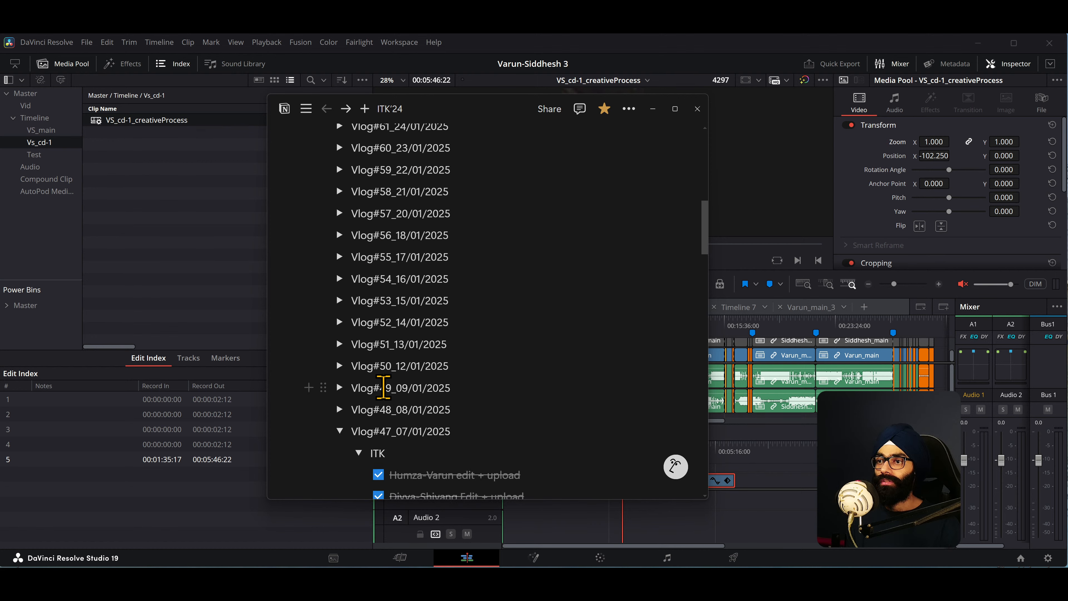
pyautogui.click(340, 242)
pyautogui.scroll(-5, 400, 353)
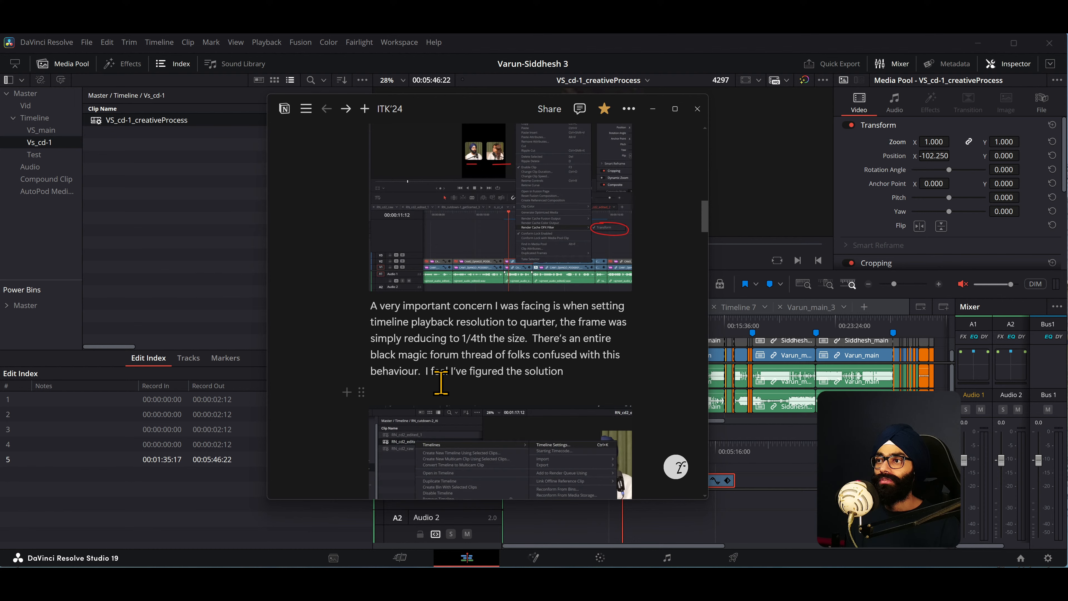
pyautogui.scroll(-6, 440, 381)
pyautogui.scroll(5, 444, 393)
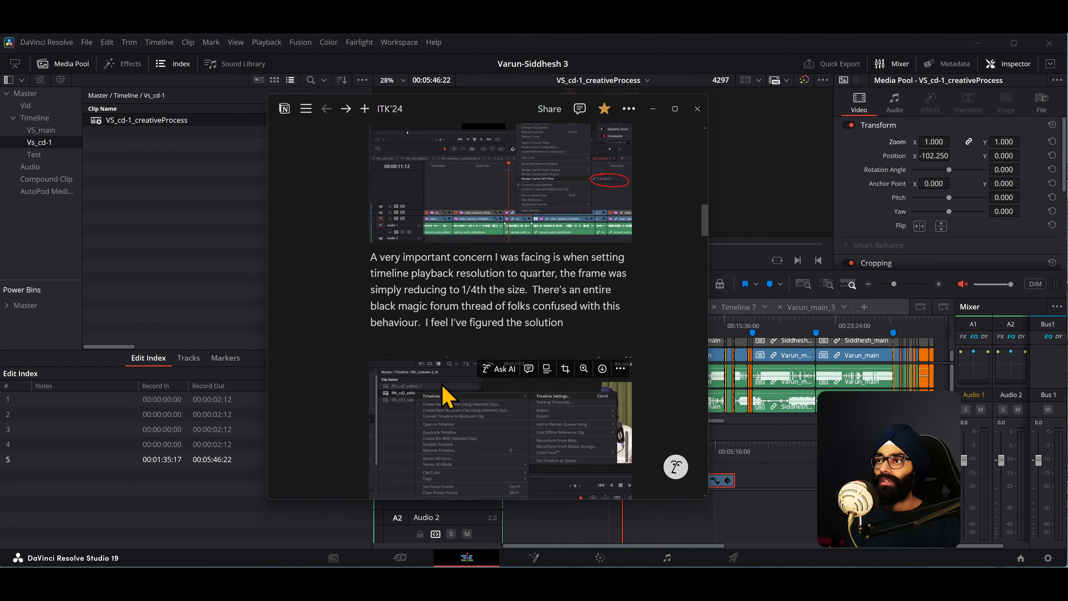
pyautogui.scroll(-8, 459, 374)
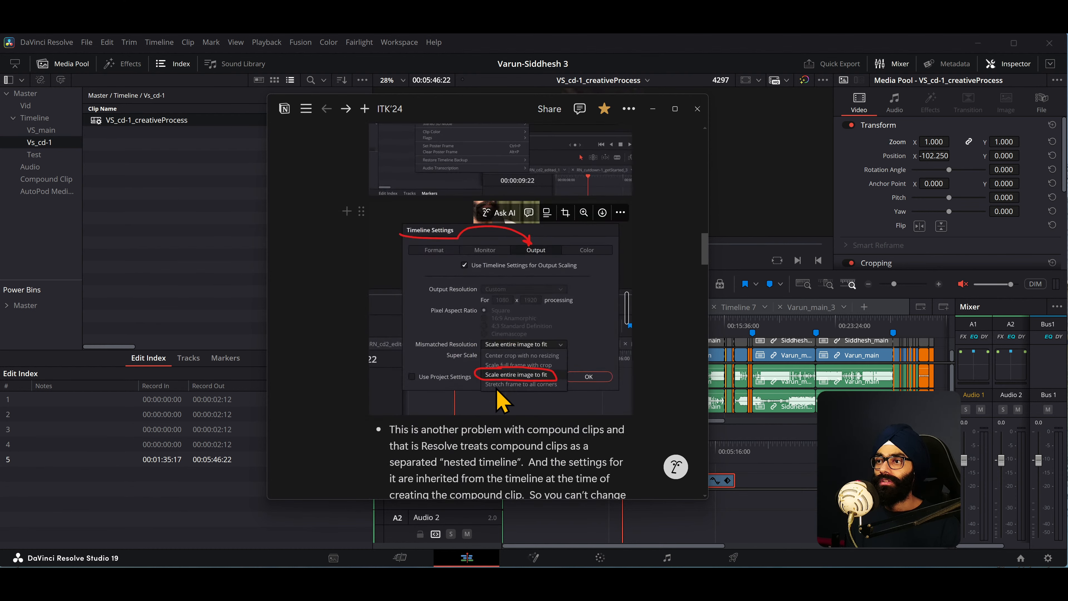
pyautogui.scroll(-10, 500, 402)
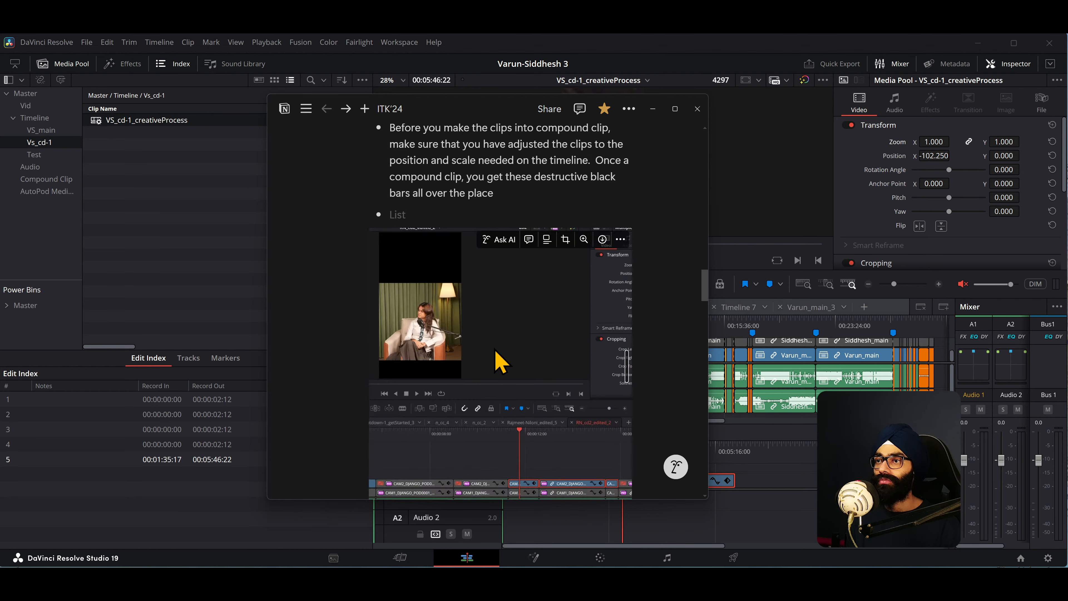
pyautogui.scroll(-8, 494, 348)
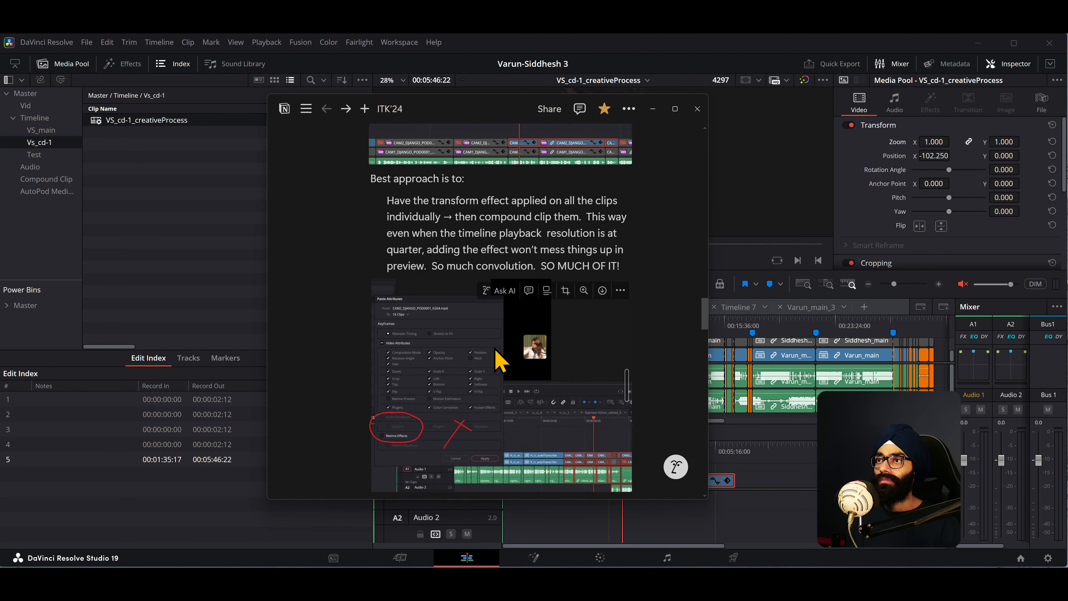
pyautogui.scroll(15, 501, 361)
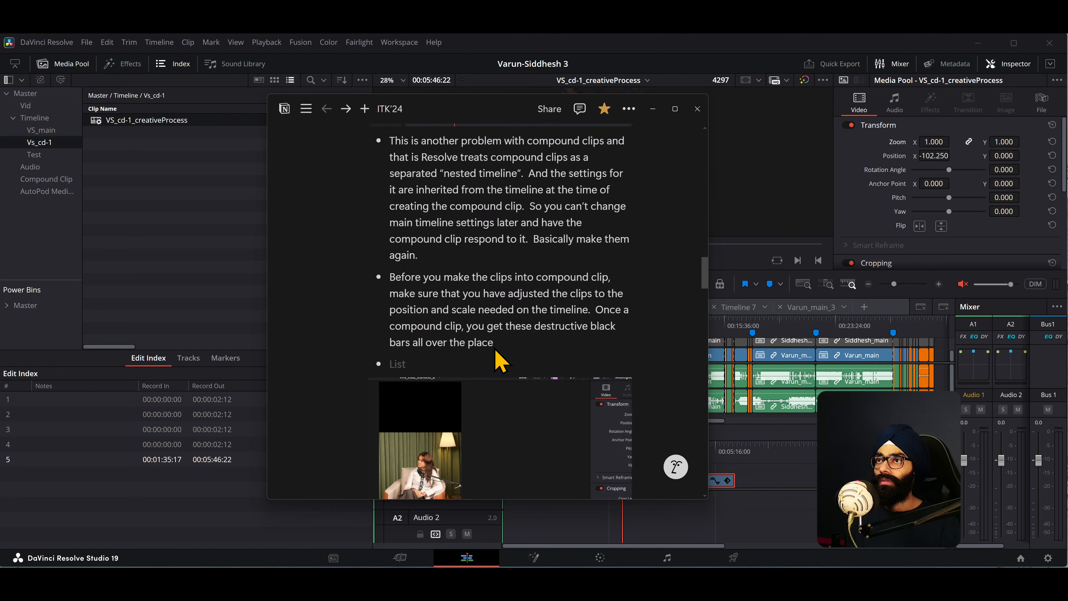
pyautogui.scroll(20, 493, 346)
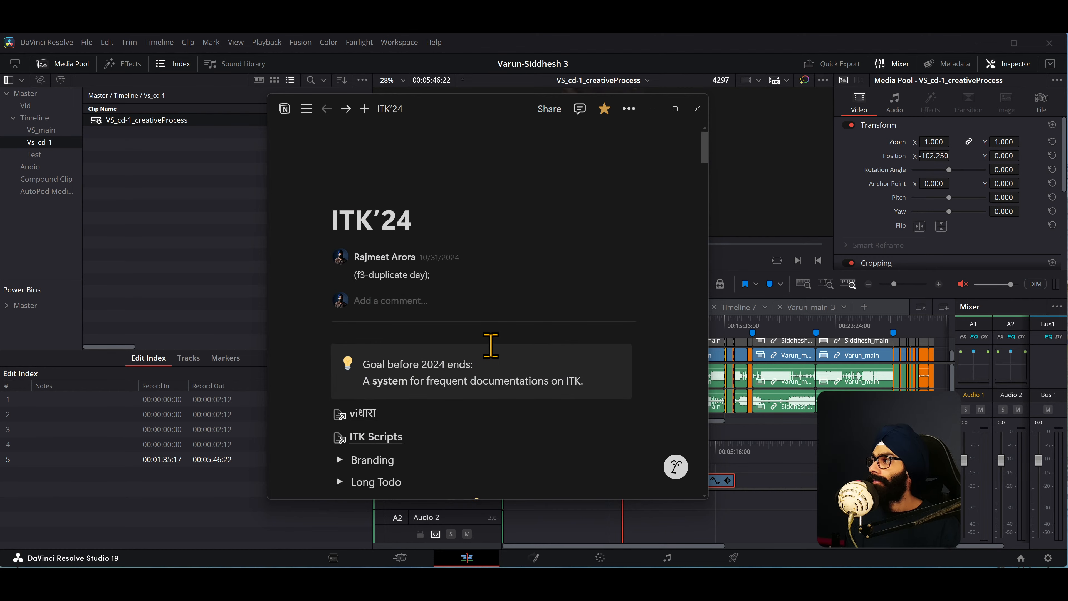
# Open the viधारा page, expand the note "Resolve Timeline Scaling mismatch nightmare" and read its mismatched resolution advice, then return to DaVinci Resolve.
pyautogui.scroll(-3, 444, 342)
pyautogui.click(362, 269)
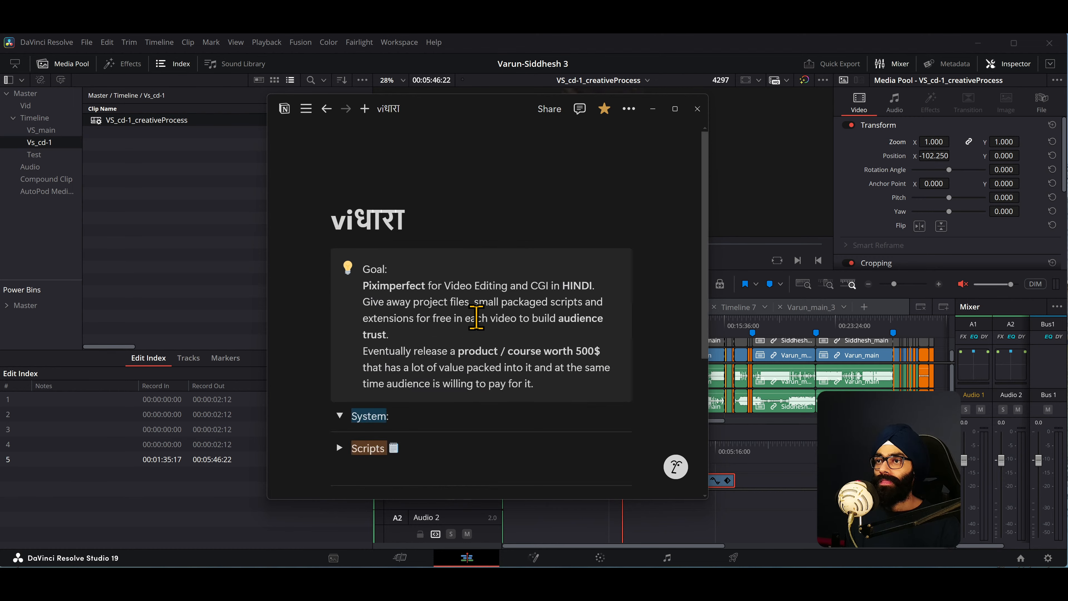
pyautogui.scroll(-15, 448, 394)
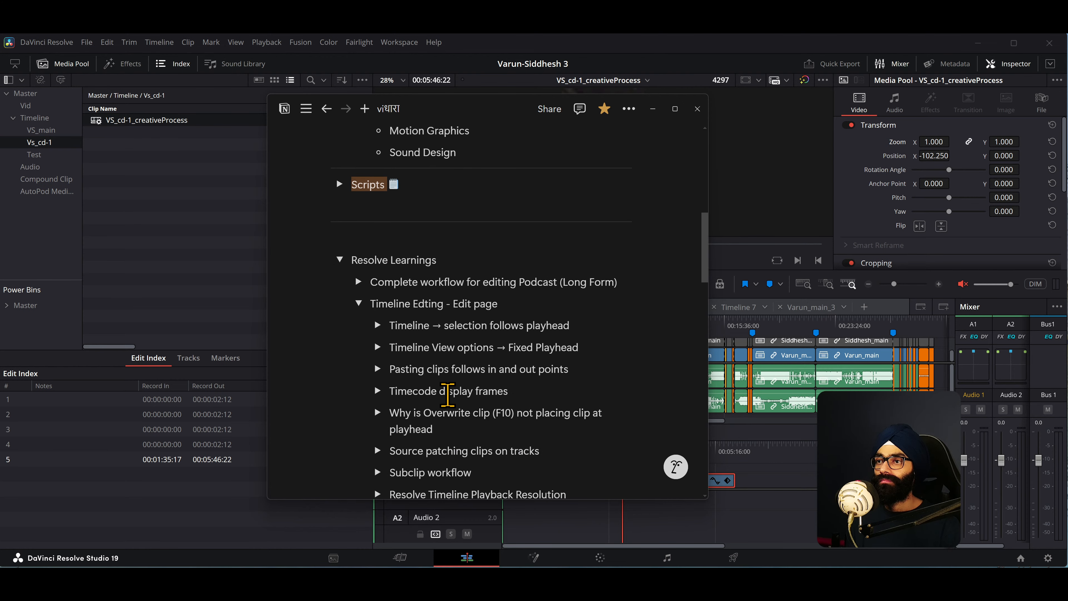
pyautogui.scroll(-10, 447, 396)
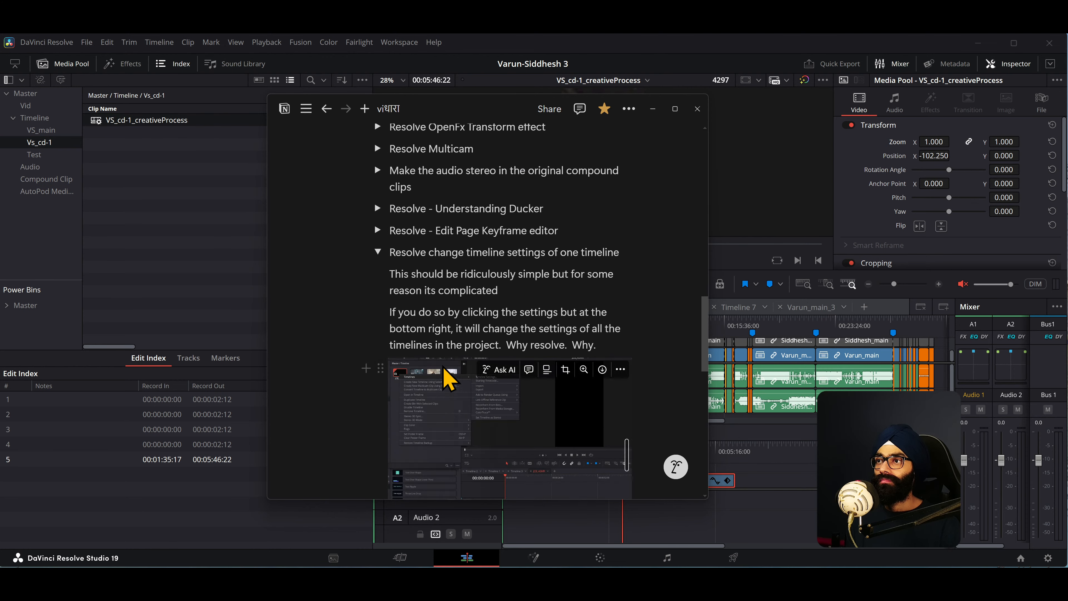
pyautogui.scroll(2, 438, 349)
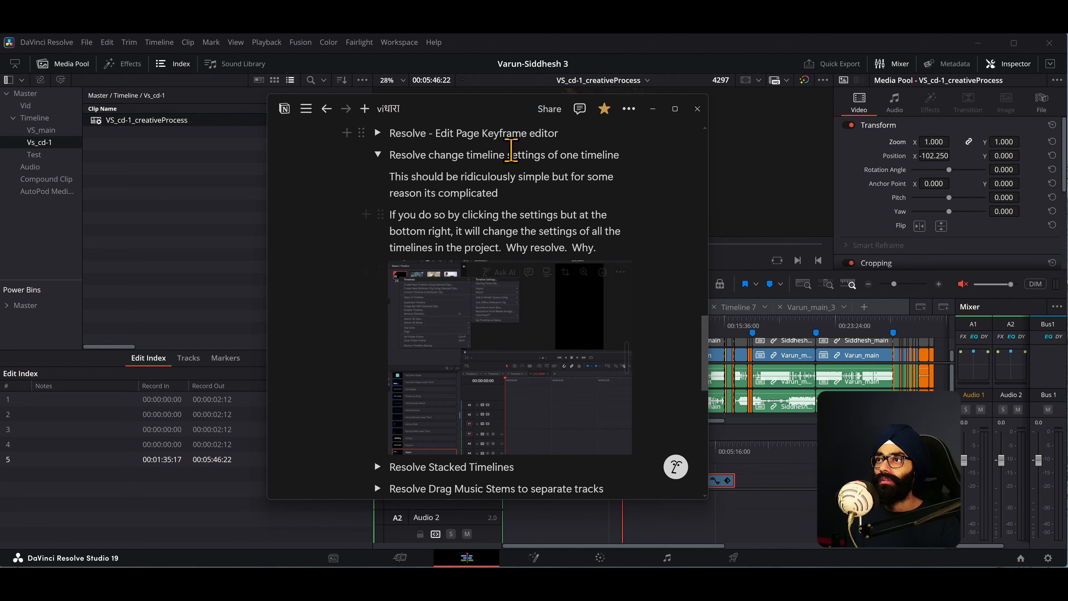
pyautogui.scroll(-20, 491, 357)
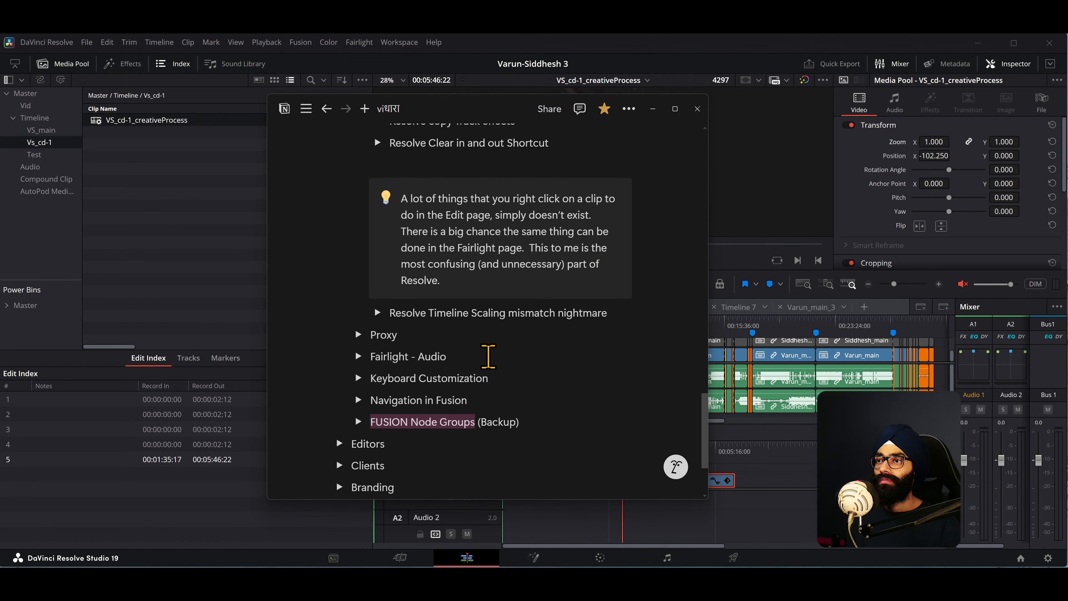
pyautogui.click(377, 268)
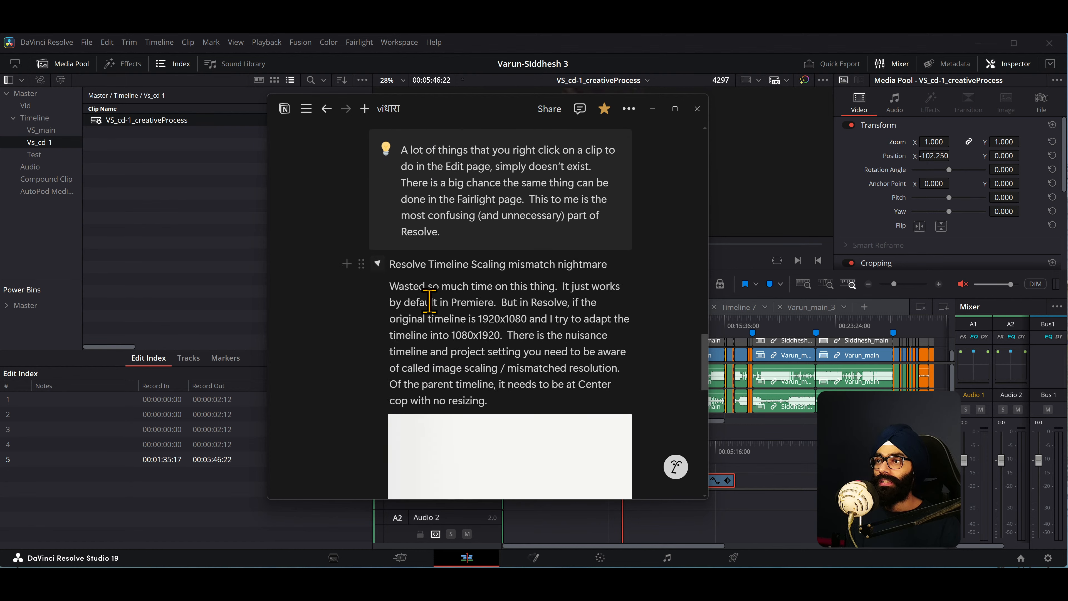
pyautogui.scroll(-4, 458, 358)
pyautogui.scroll(-1, 461, 361)
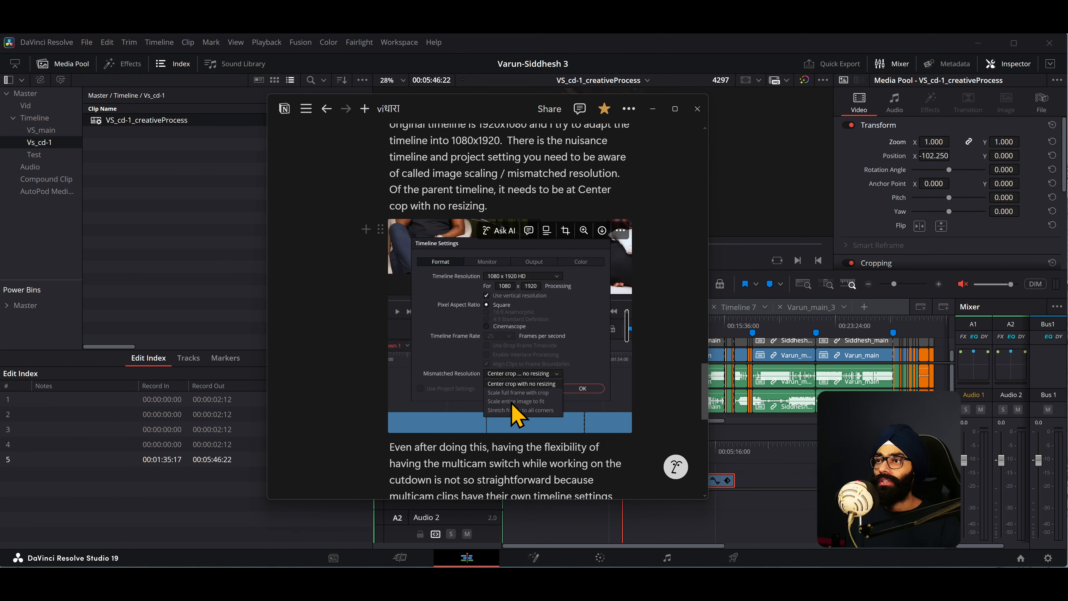
pyautogui.click(653, 111)
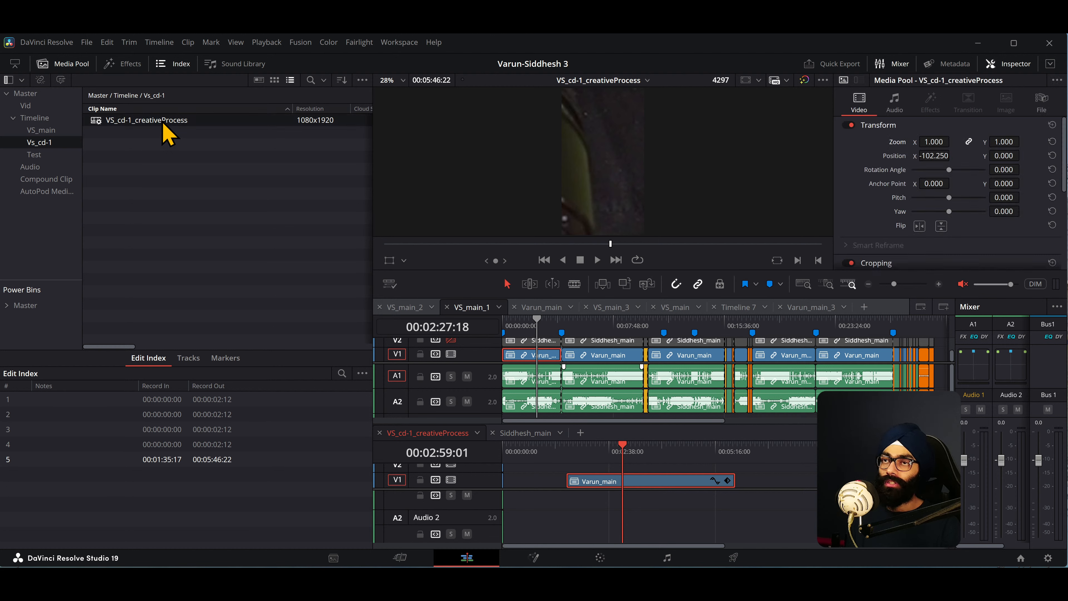
# Reapply VS_cd-1_creativeProcess's timeline settings with Center crop with no resizing for format and Scale entire image to fit for output mismatched resolution.
pyautogui.hotkey('ctrl', 'shift', '9')
pyautogui.click(551, 378)
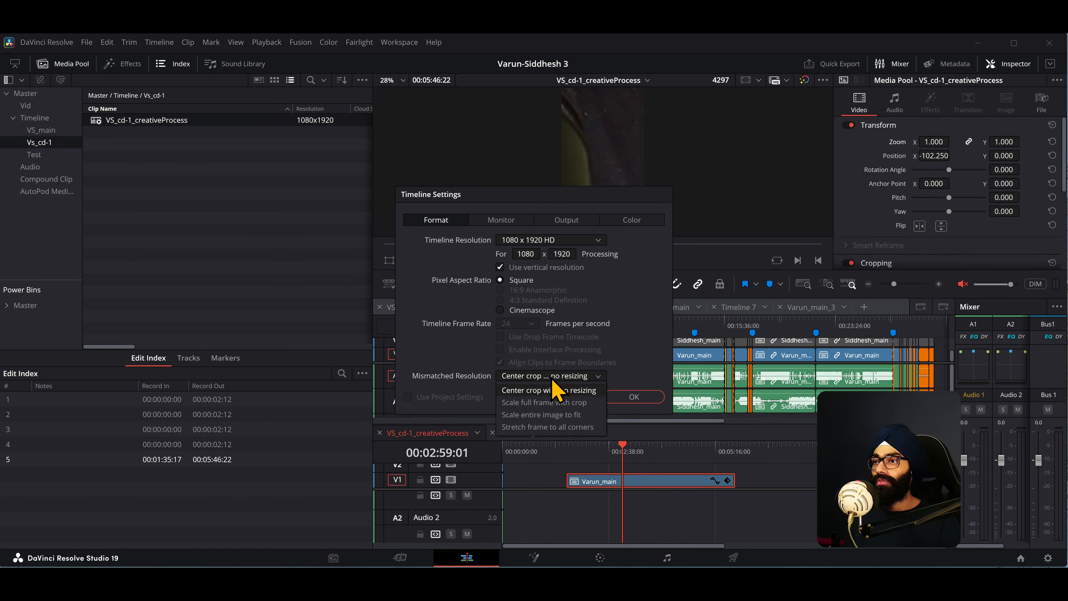
pyautogui.click(551, 378)
pyautogui.click(568, 376)
pyautogui.click(581, 390)
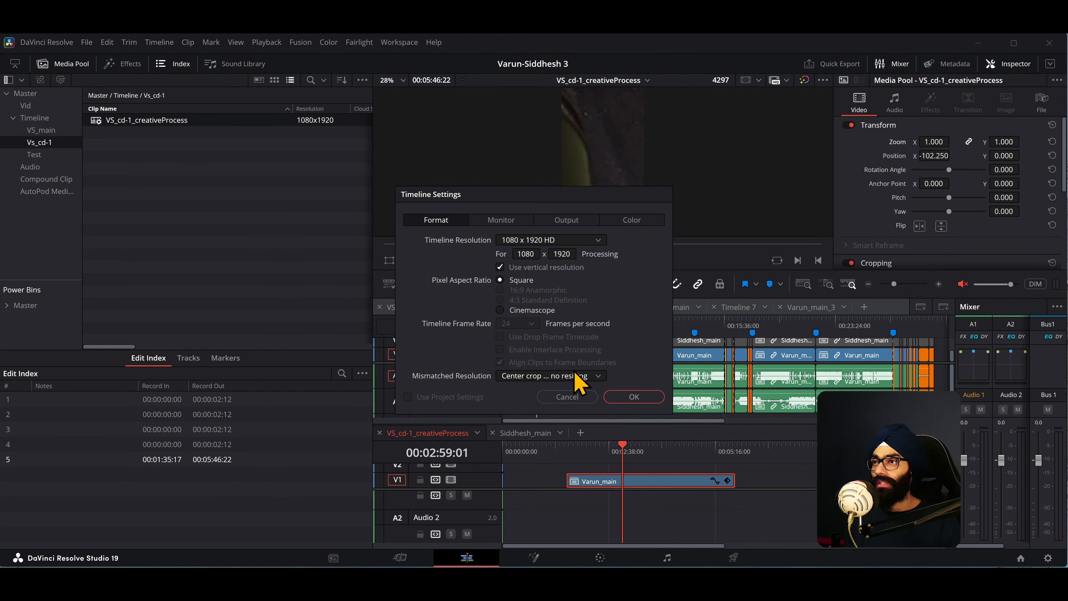
pyautogui.click(528, 221)
pyautogui.click(564, 221)
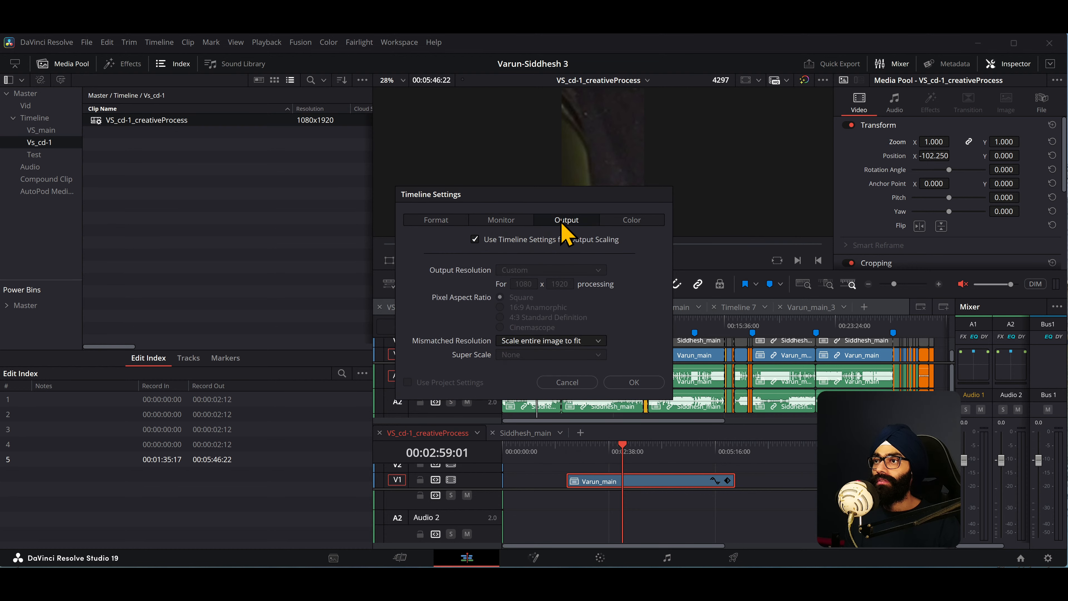
pyautogui.click(558, 342)
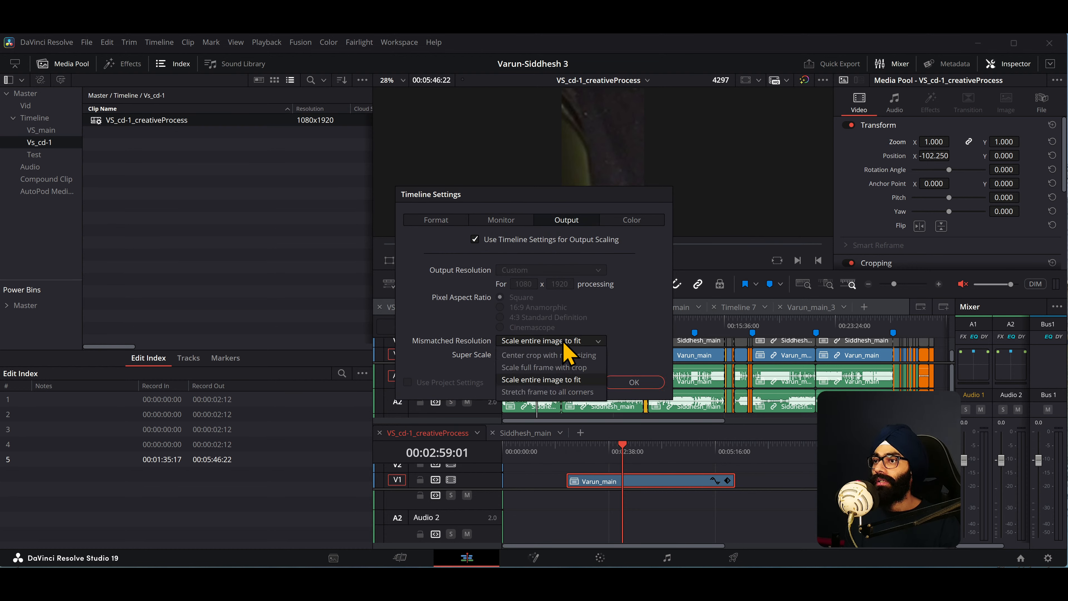
pyautogui.click(546, 379)
pyautogui.click(634, 382)
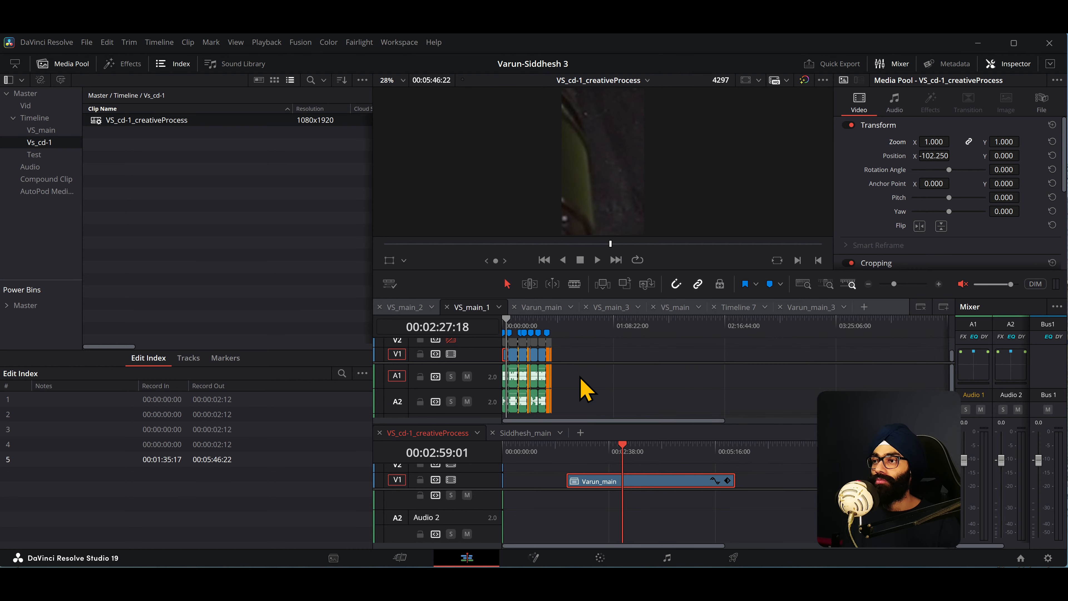
pyautogui.scroll(-2, 524, 386)
# Switch to Notion, read the Resolve timeline scaling mismatch and multicam flattening notes in viधारा, and go back to the ITK'24 vlog notes.
pyautogui.hotkey('alt', 'Tab')
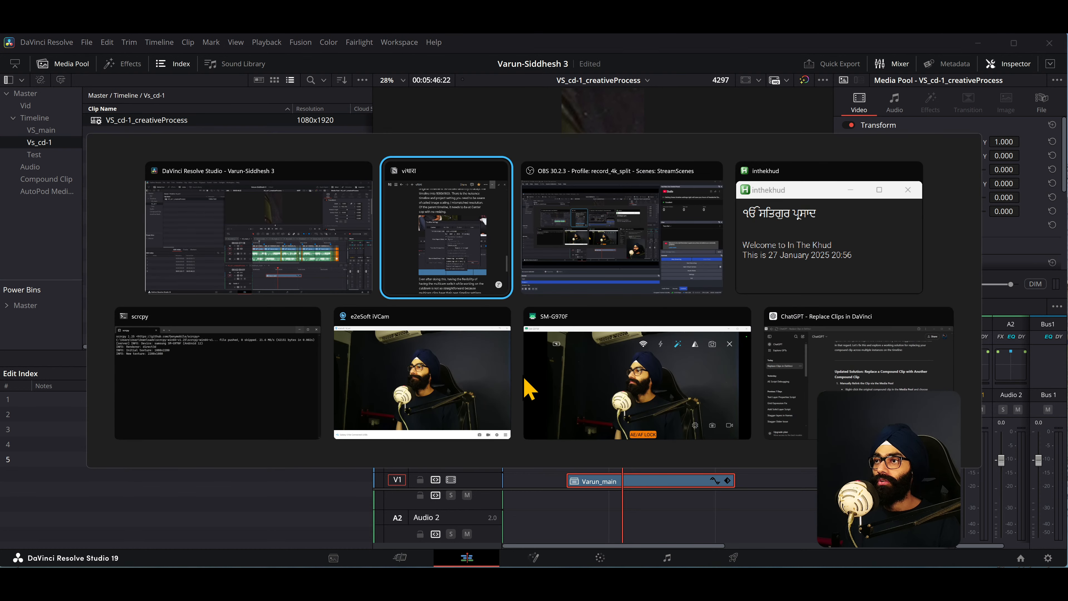
pyautogui.hotkey('alt', 'Tab')
pyautogui.hotkey('alt', 'Tab')
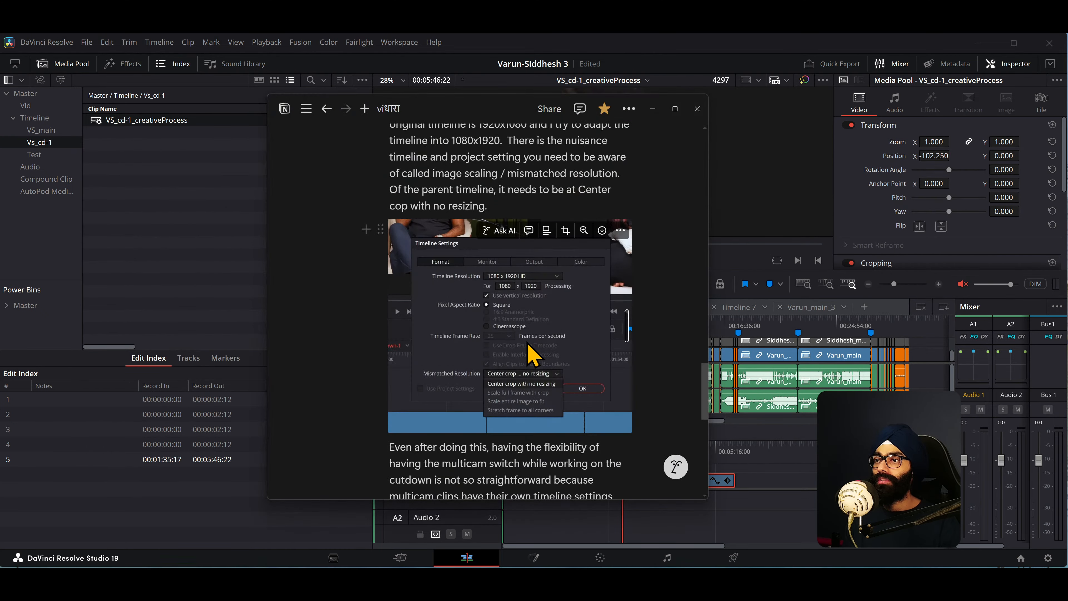
pyautogui.scroll(5, 530, 360)
pyautogui.scroll(-15, 525, 349)
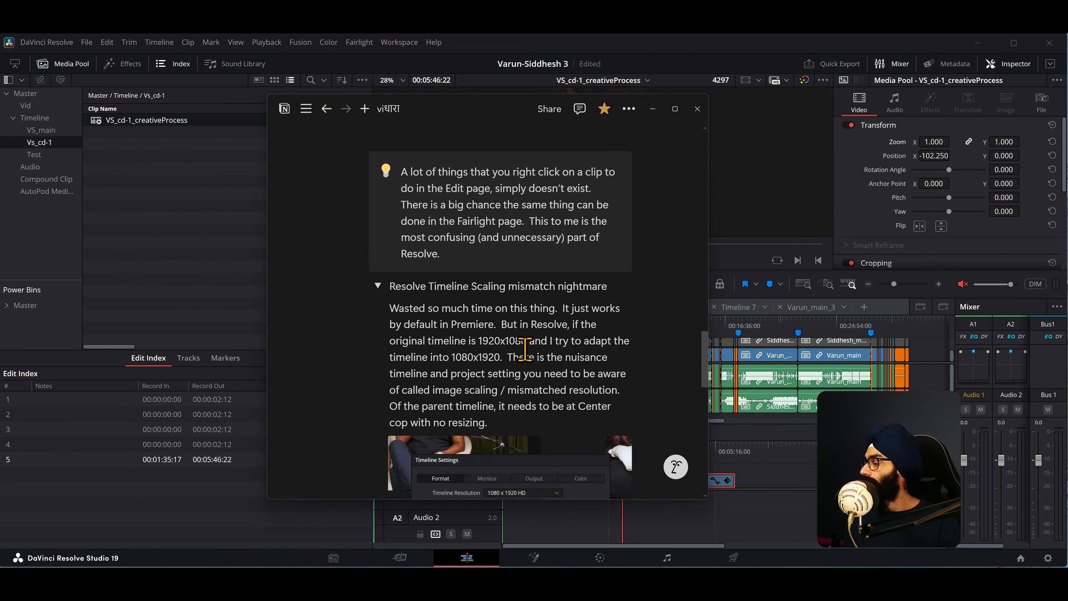
pyautogui.scroll(4, 525, 349)
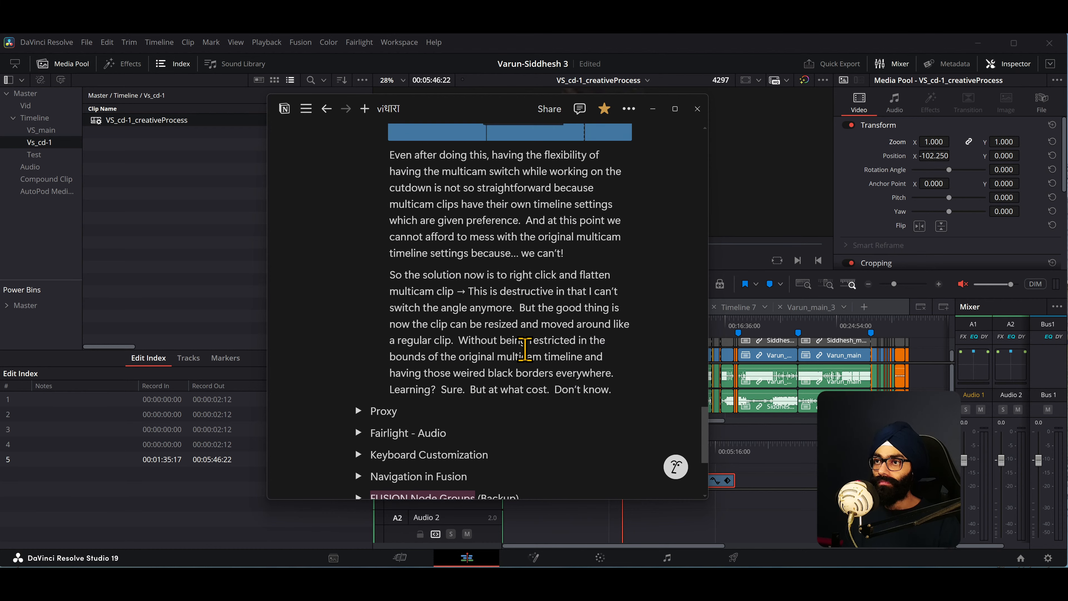
pyautogui.scroll(15, 524, 349)
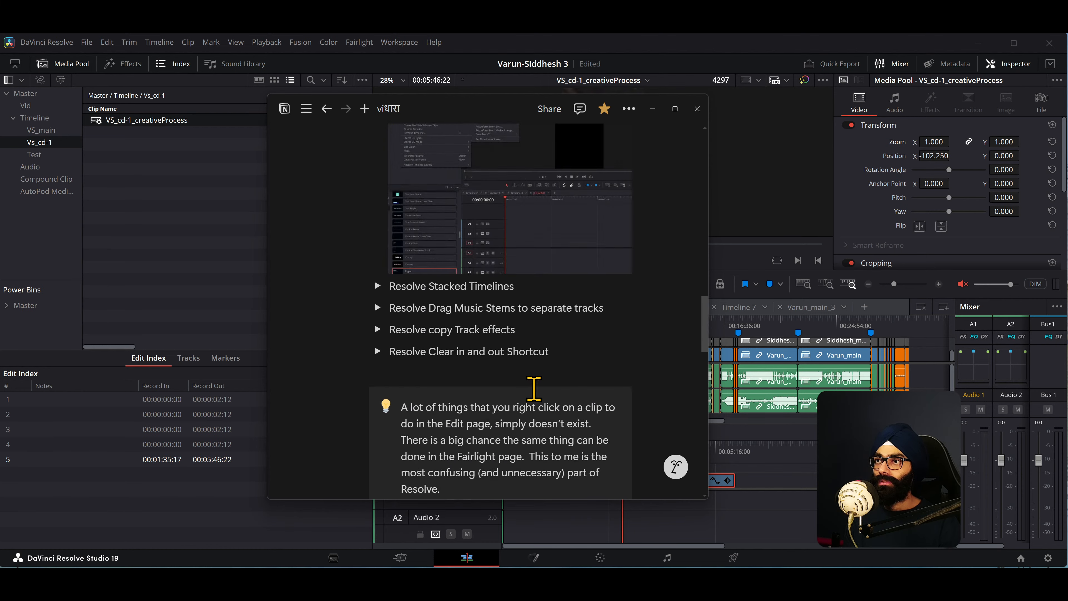
pyautogui.scroll(15, 535, 393)
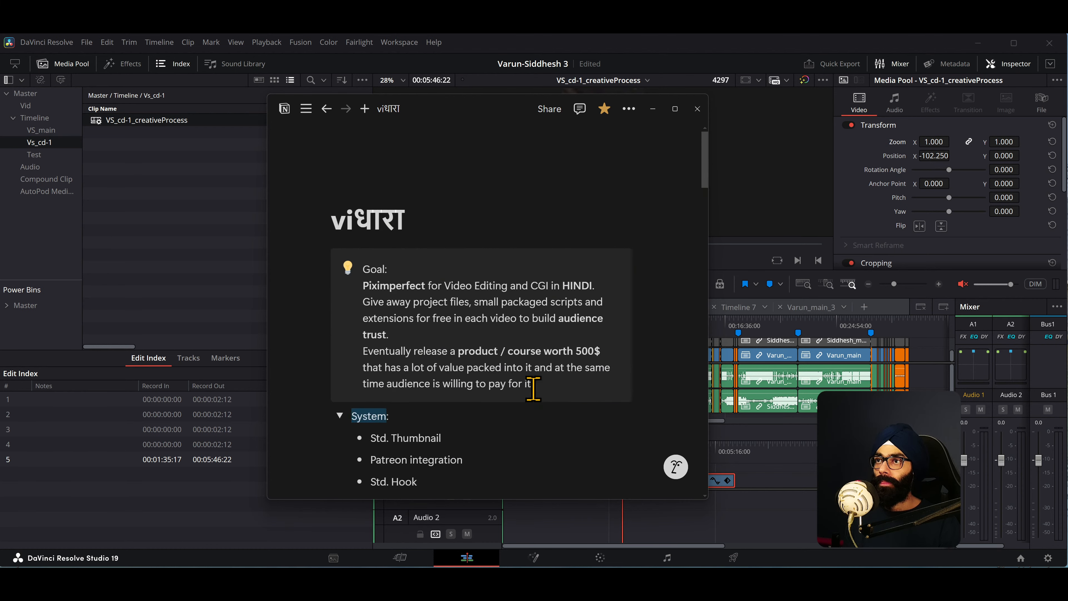
pyautogui.click(326, 107)
pyautogui.scroll(-12, 513, 382)
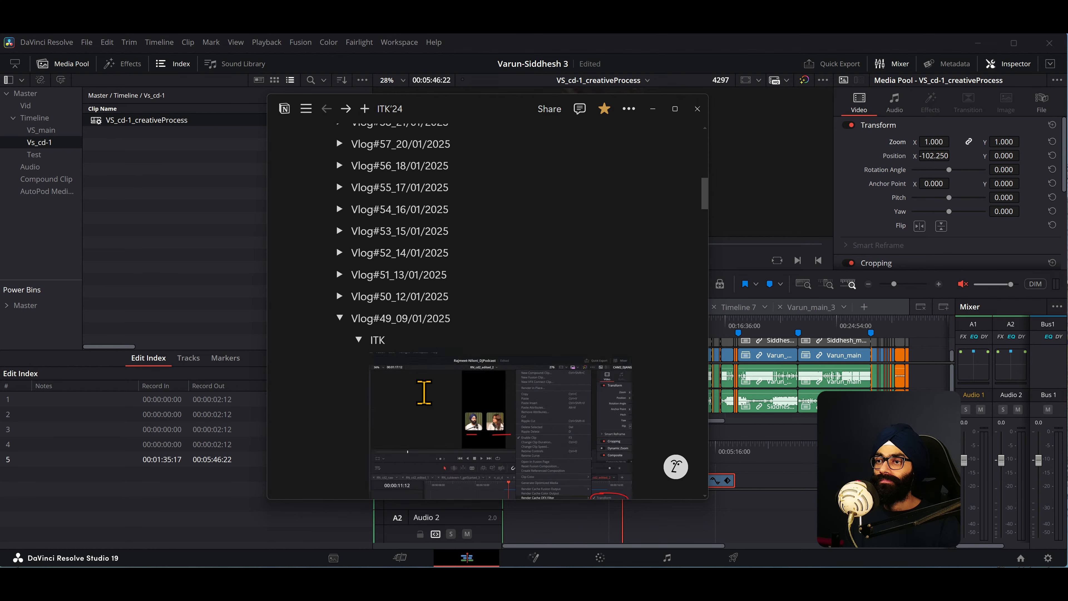
pyautogui.scroll(-6, 424, 392)
# Return to DaVinci Resolve, move VS_main_1's playhead to the timeline start and show its audio render settings on the Deliver page.
pyautogui.click(733, 557)
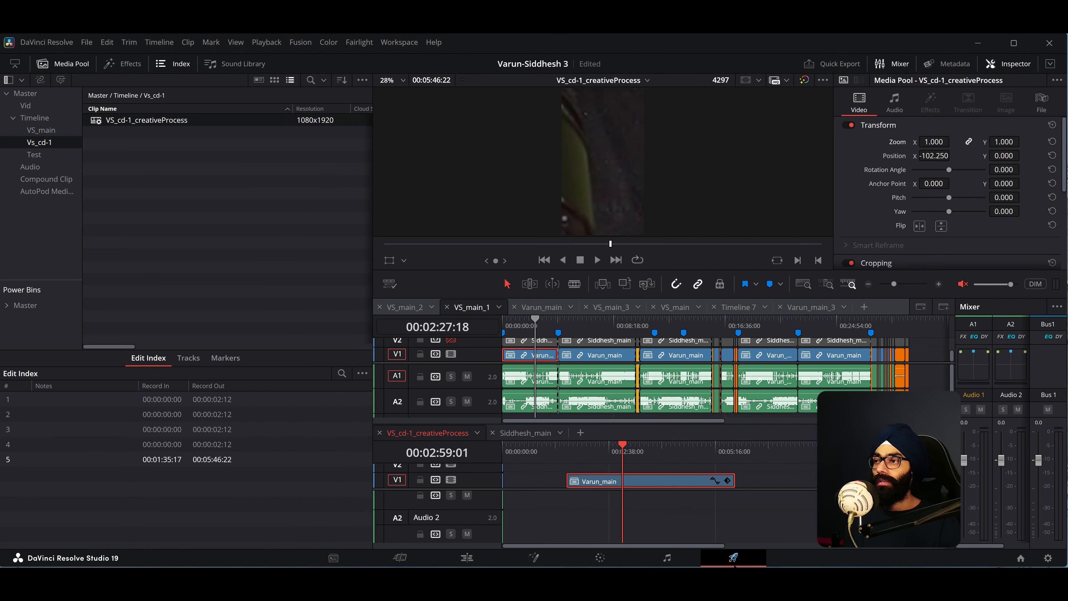
pyautogui.click(467, 557)
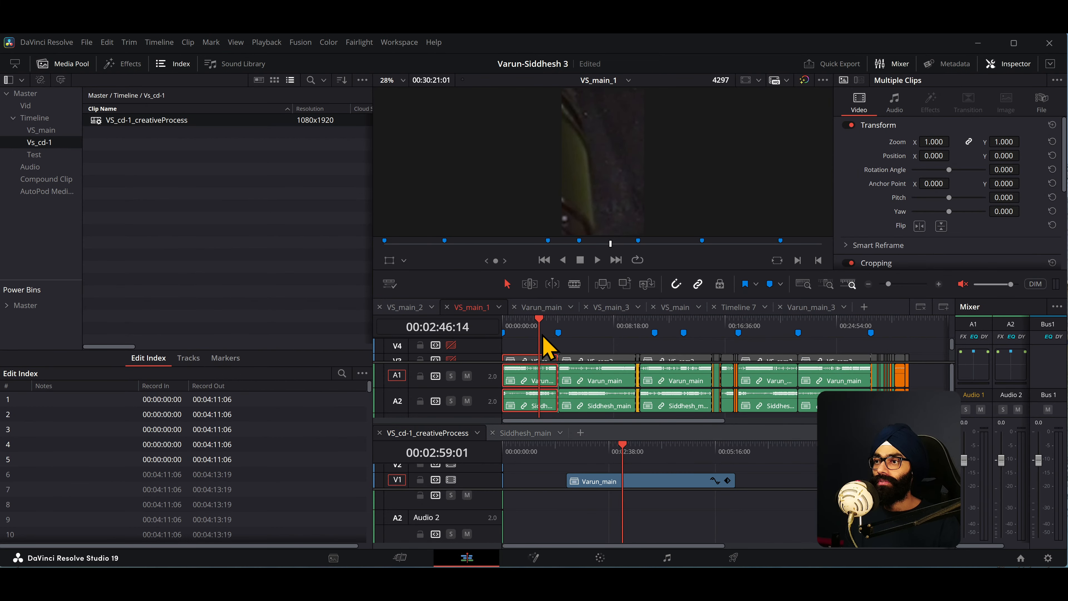
pyautogui.press('Home')
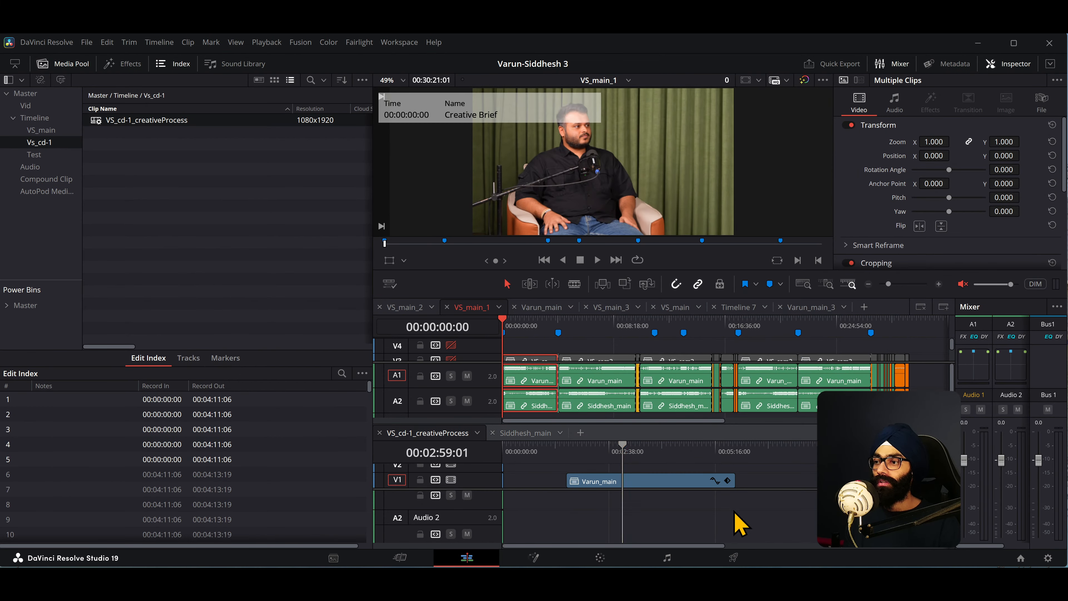
pyautogui.click(733, 557)
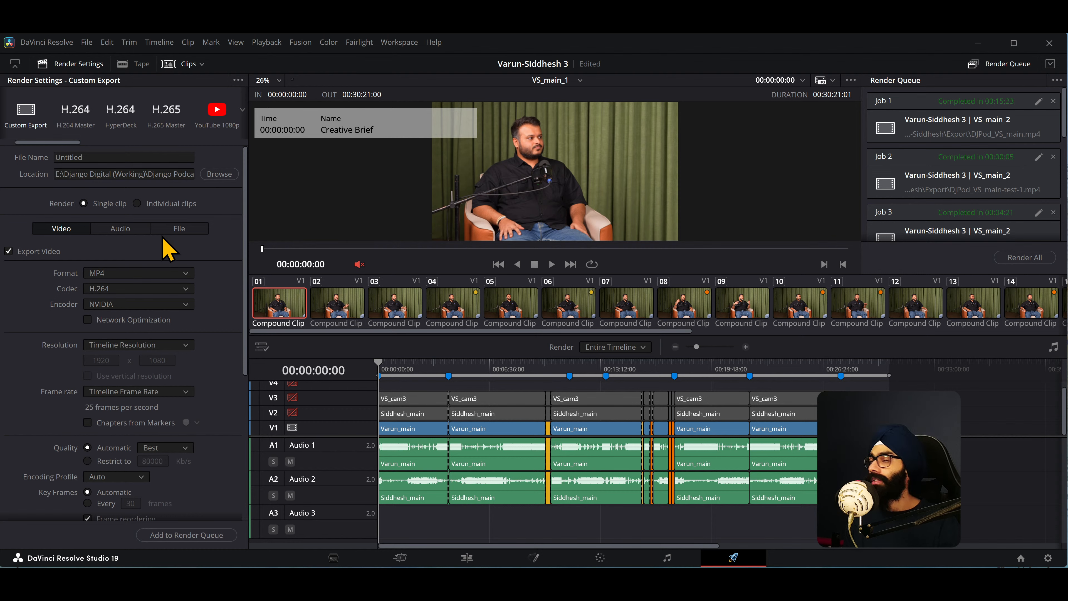
pyautogui.click(121, 229)
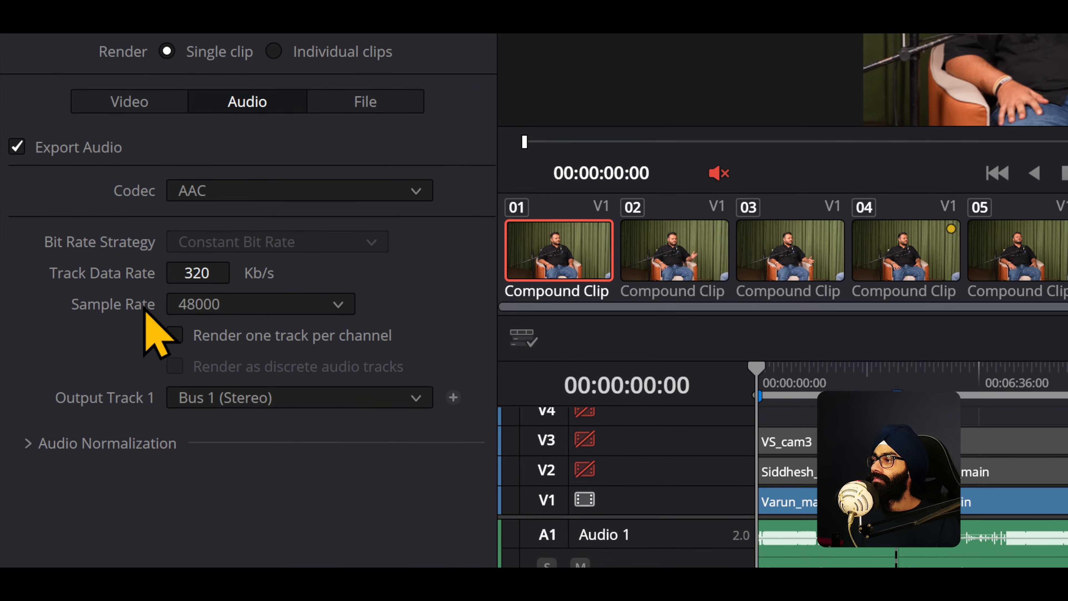
# Try All Timeline Tracks for Output Track 1 of the audio export, and set it back to Bus 1 (Stereo).
pyautogui.click(295, 400)
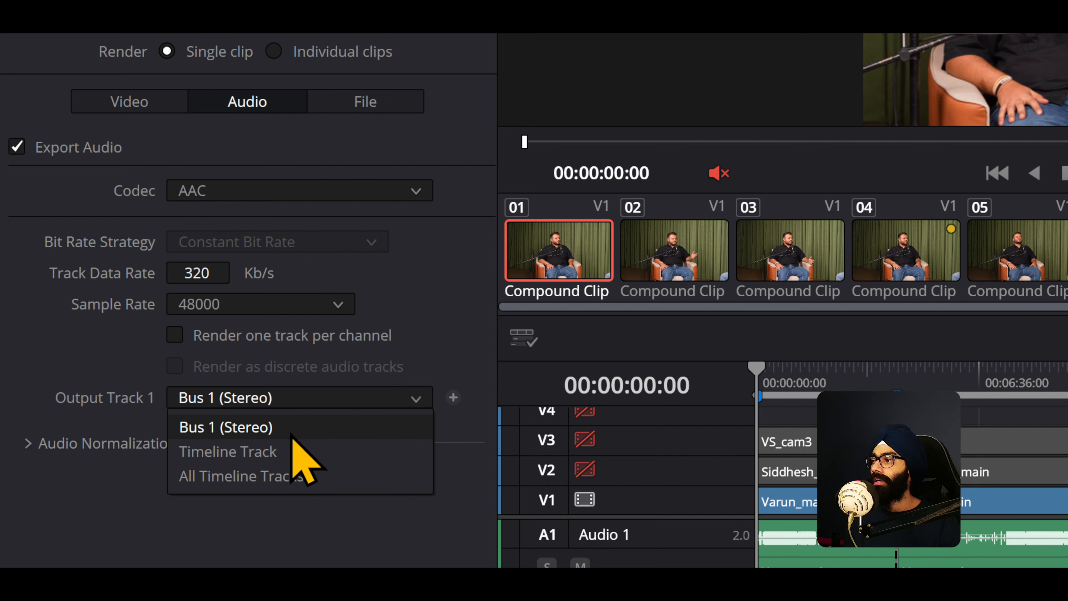
pyautogui.click(237, 398)
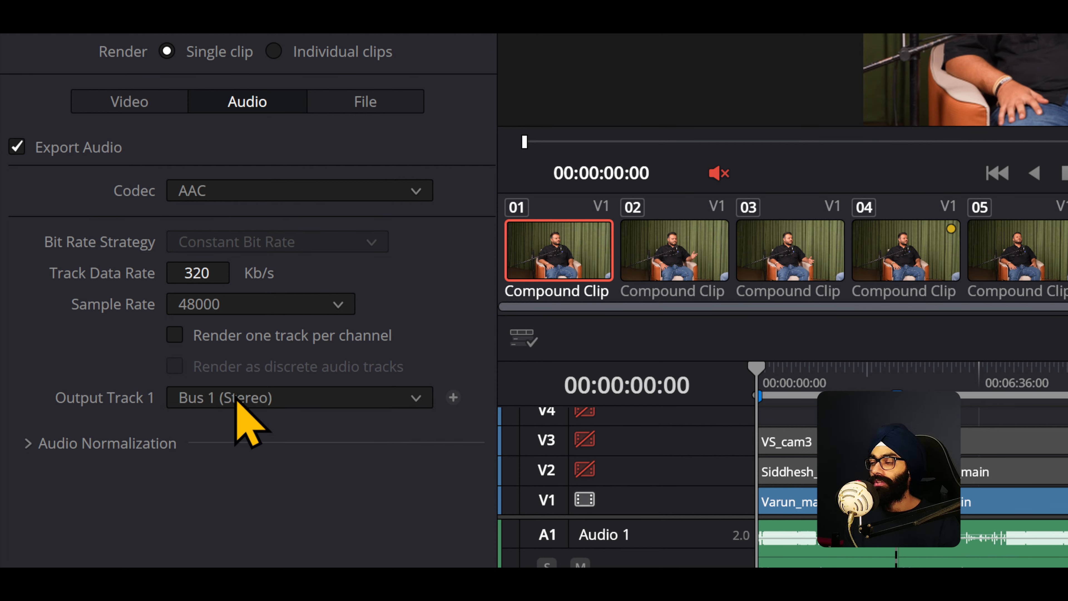
pyautogui.click(252, 399)
pyautogui.click(289, 475)
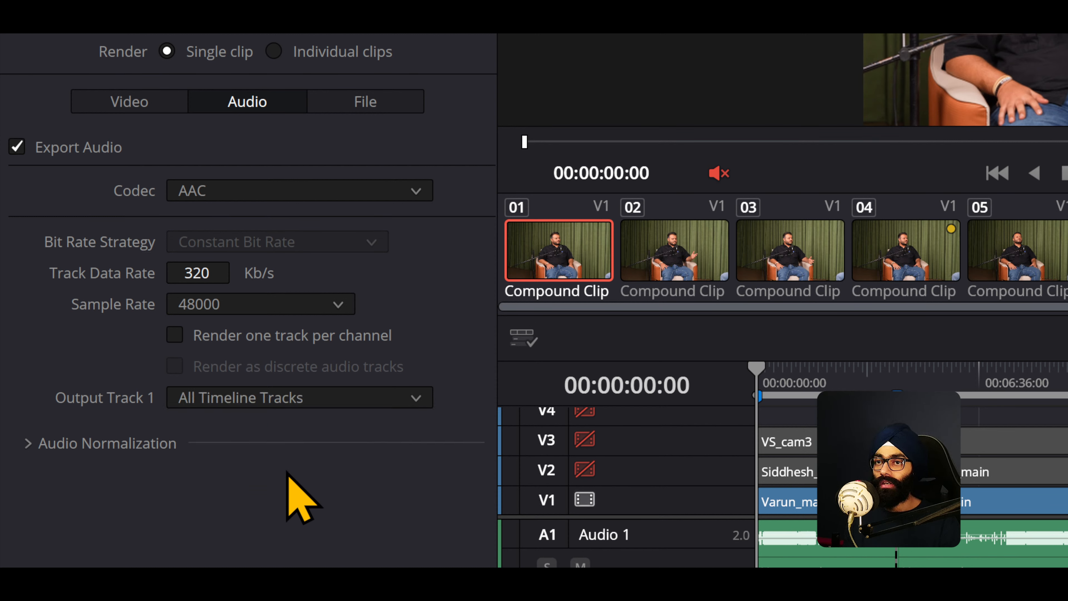
pyautogui.click(306, 395)
pyautogui.click(308, 426)
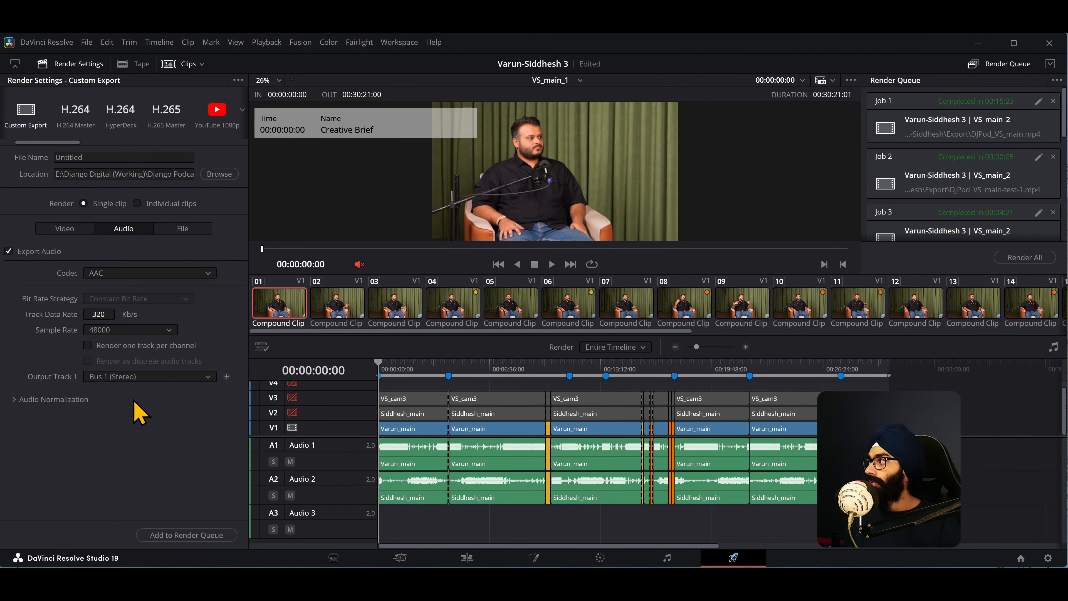
# Switch to Notion, expand Vlog#63_27/01/2025, enlarge the forum screenshot on the audio render workaround to read it, and return to DaVinci Resolve.
pyautogui.hotkey('alt', 'Tab')
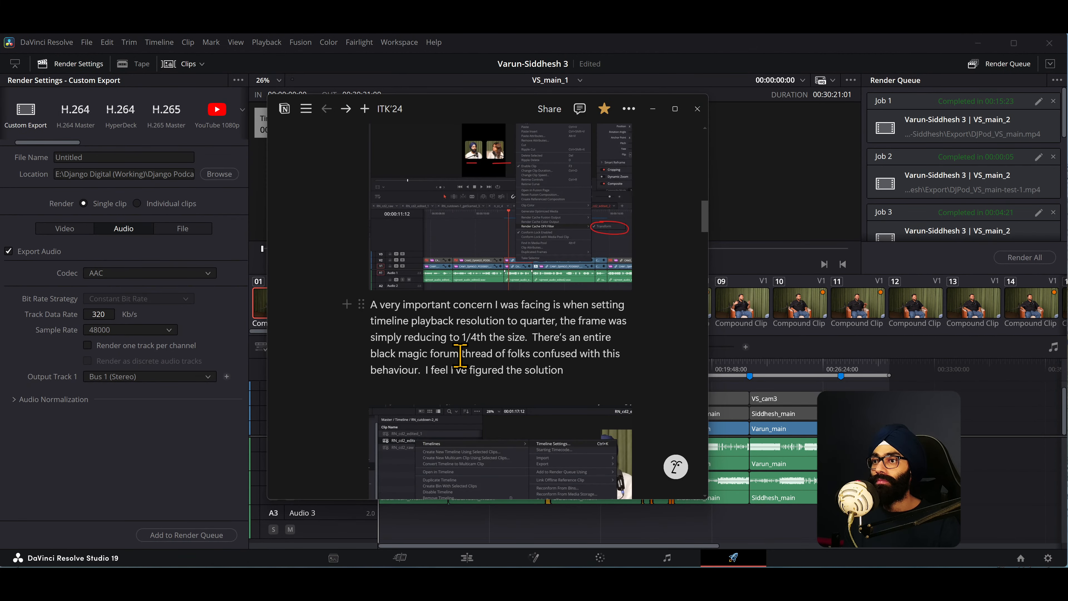
pyautogui.scroll(15, 463, 388)
pyautogui.scroll(2, 458, 391)
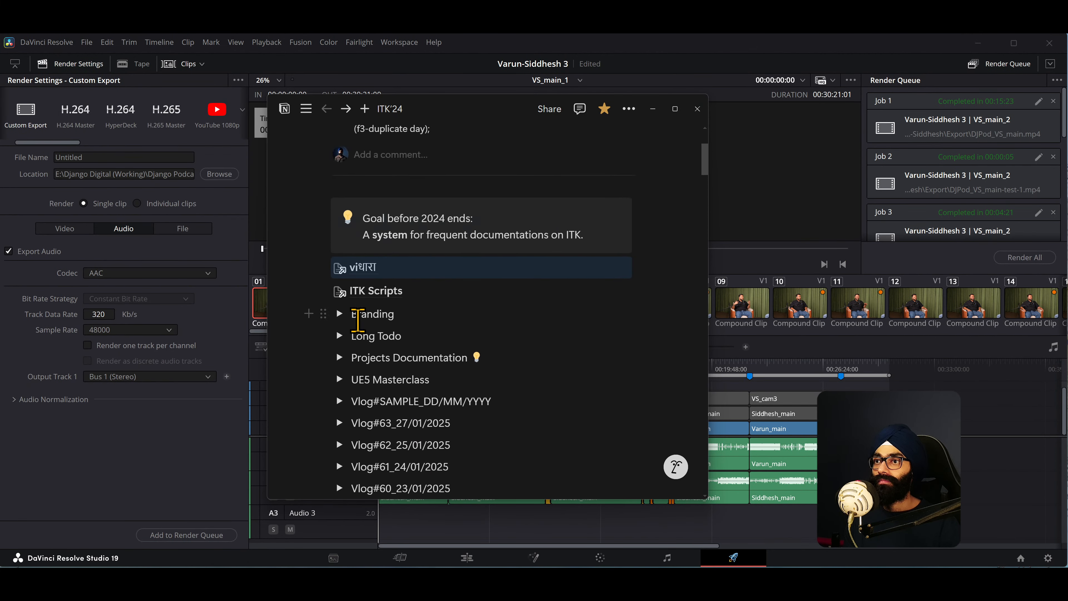
pyautogui.scroll(-2, 362, 379)
pyautogui.click(340, 325)
pyautogui.scroll(-15, 396, 362)
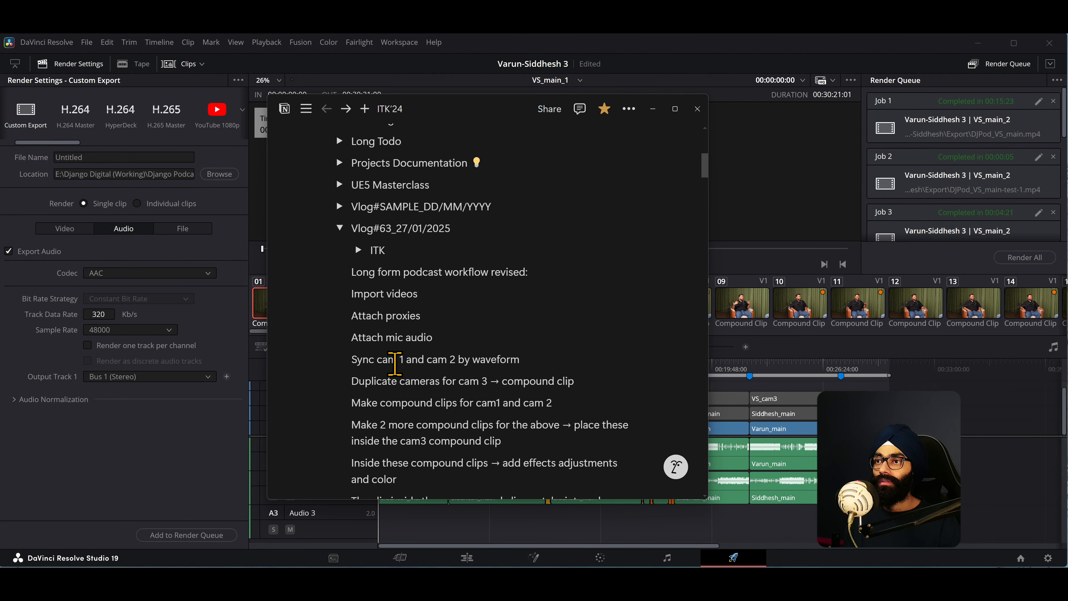
pyautogui.scroll(-4, 402, 377)
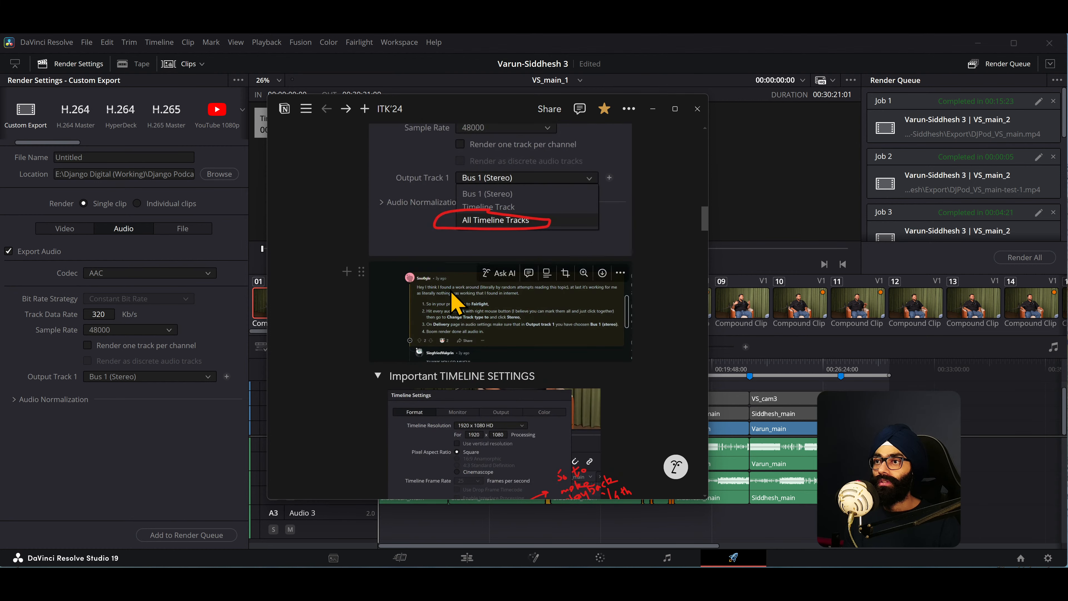
pyautogui.click(424, 302)
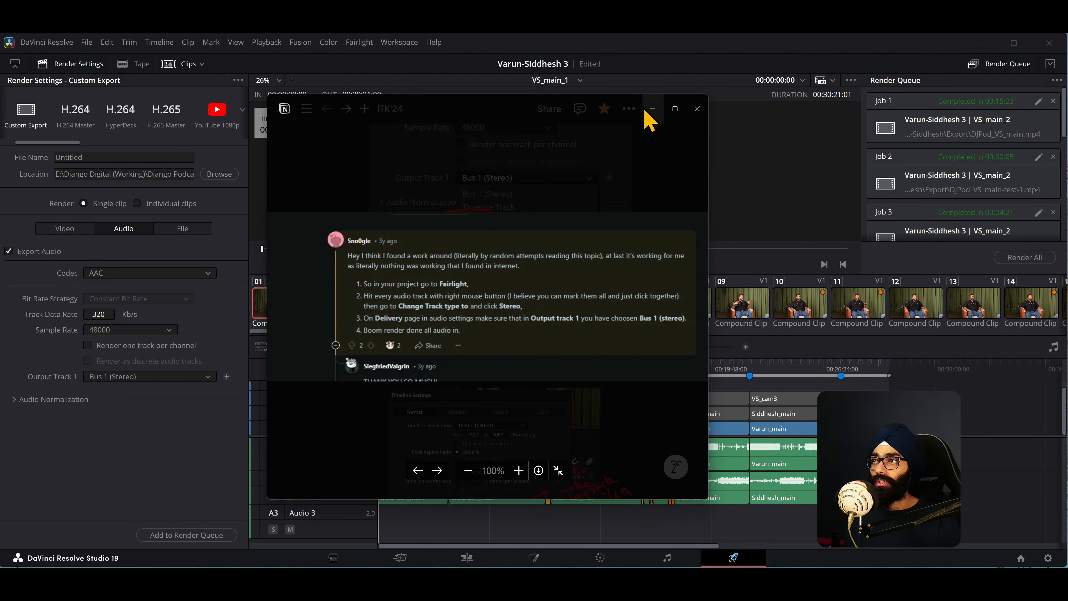
pyautogui.click(653, 111)
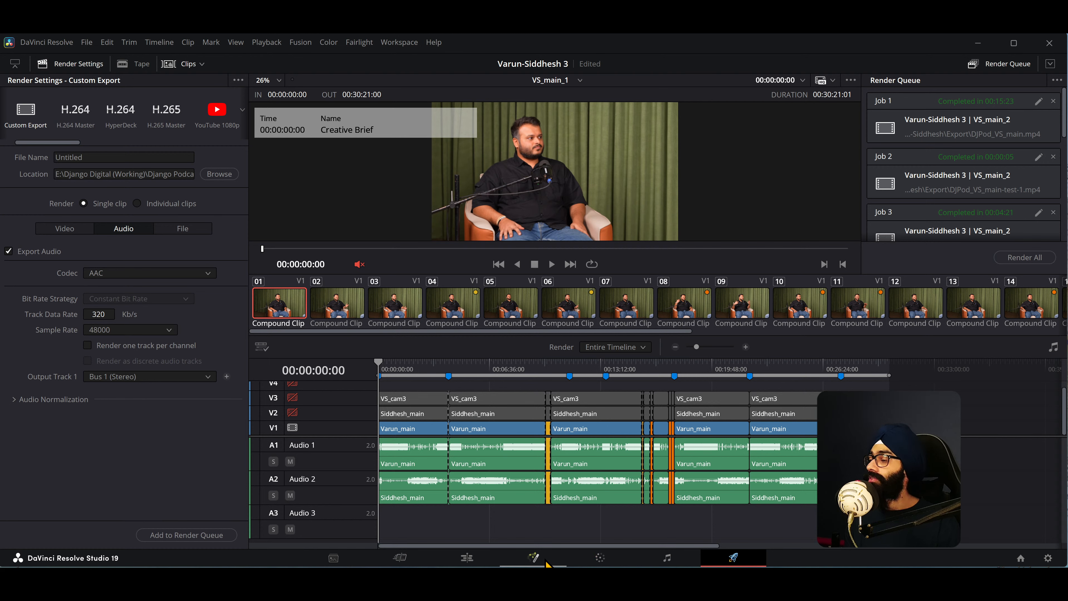
# Select the Audio 1 and Audio 2 tracks on the Fairlight page, view their Change Track Type options, and return to the Edit page.
pyautogui.click(651, 560)
pyautogui.click(520, 291)
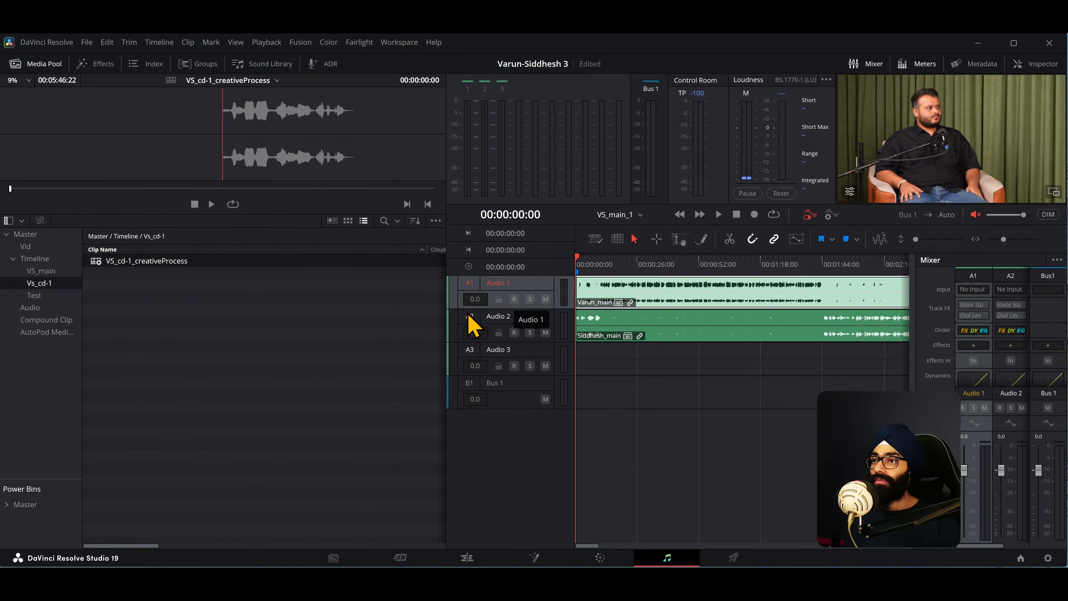
pyautogui.click(463, 321)
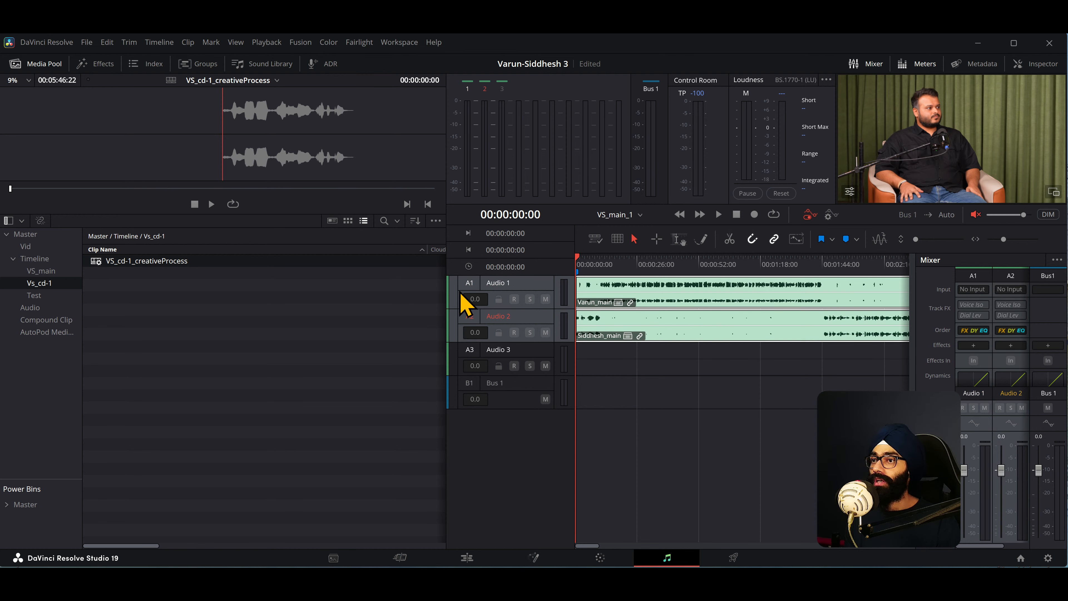
pyautogui.rightClick(456, 321)
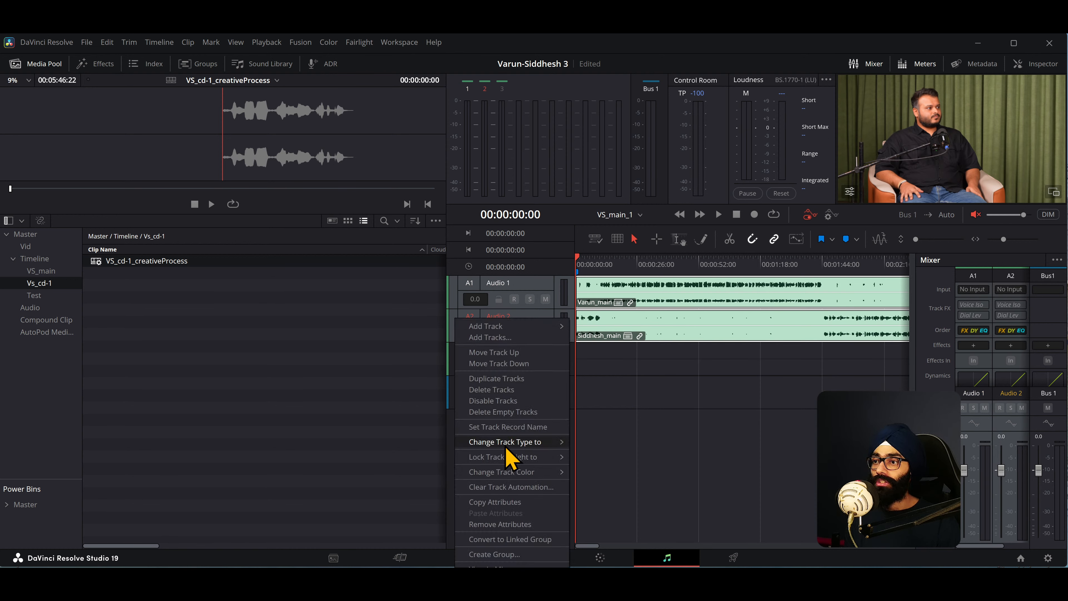
pyautogui.moveTo(515, 444)
pyautogui.click(631, 381)
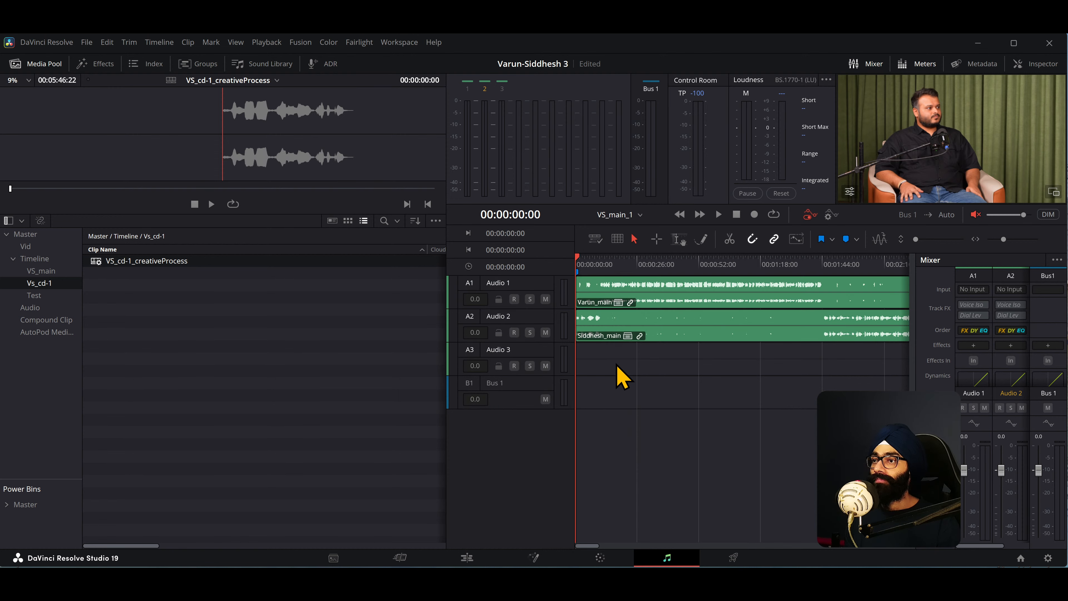
pyautogui.click(478, 562)
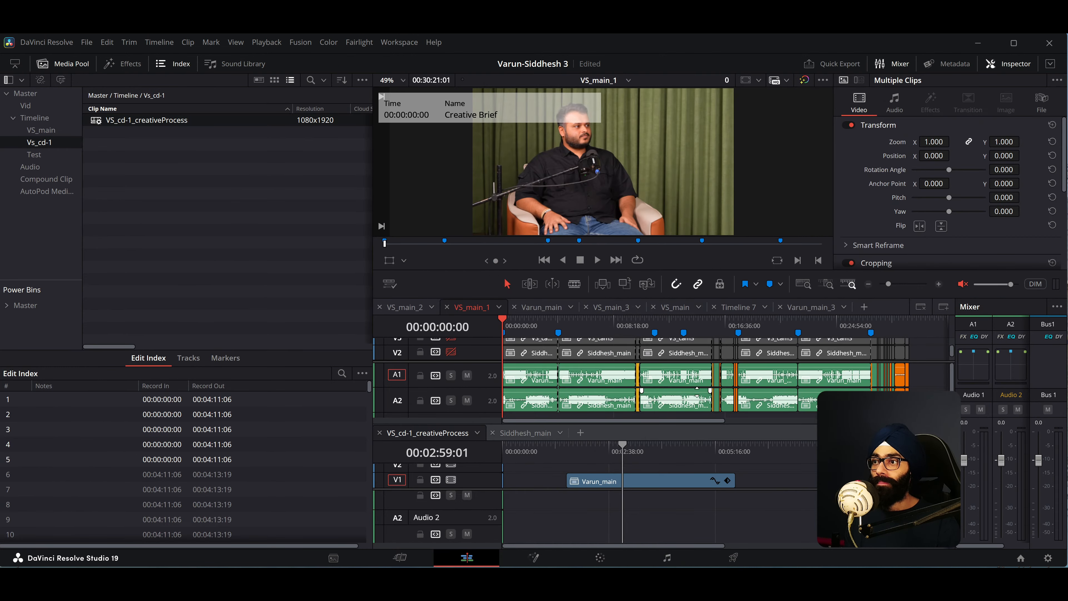
# Switch to Notion, close the enlarged screenshot and show the revised long form podcast workflow under Vlog#63_27/01/2025.
pyautogui.hotkey('alt', 'Tab')
pyautogui.click(670, 158)
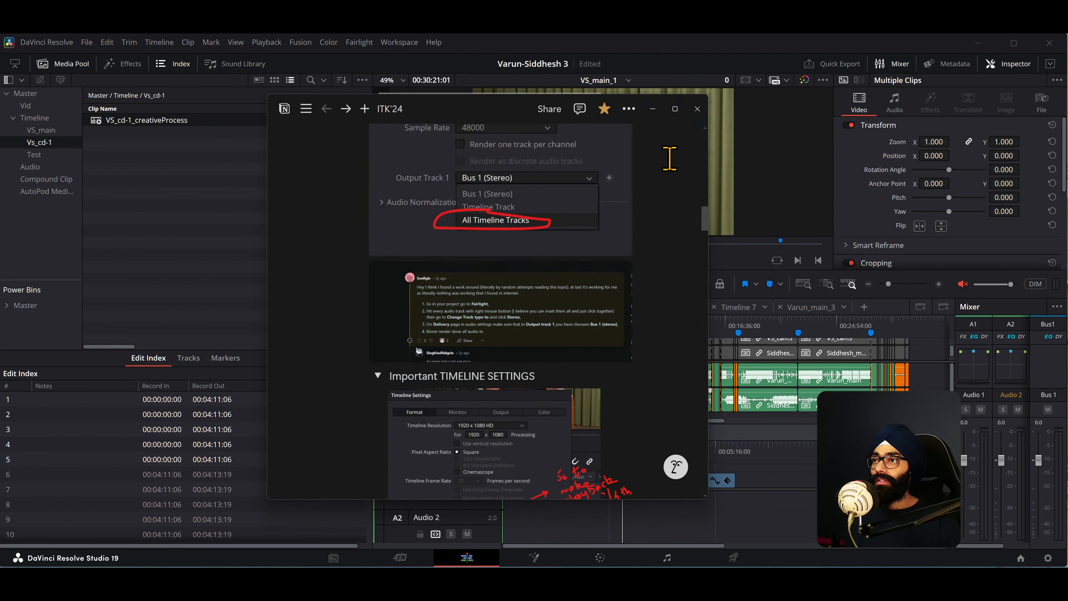
pyautogui.scroll(15, 512, 370)
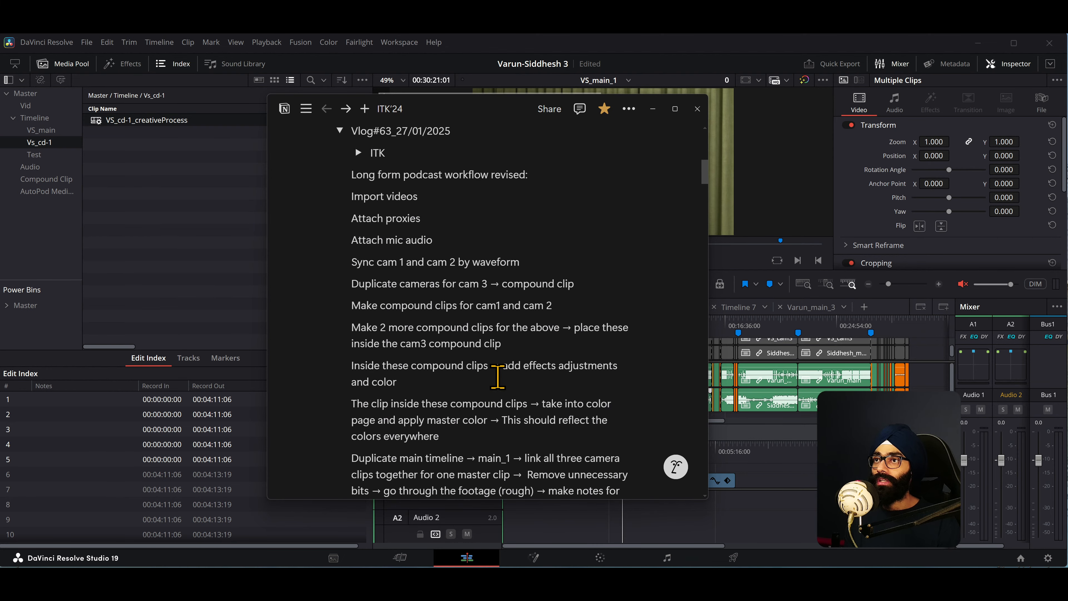
pyautogui.scroll(3, 497, 376)
pyautogui.scroll(-1, 488, 358)
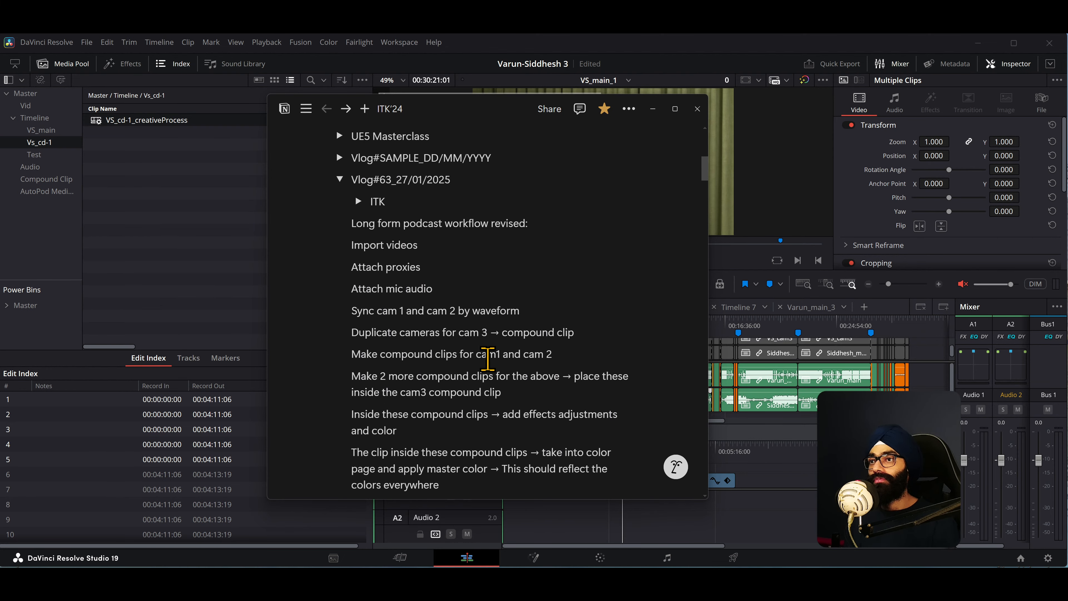
pyautogui.write('Æ')
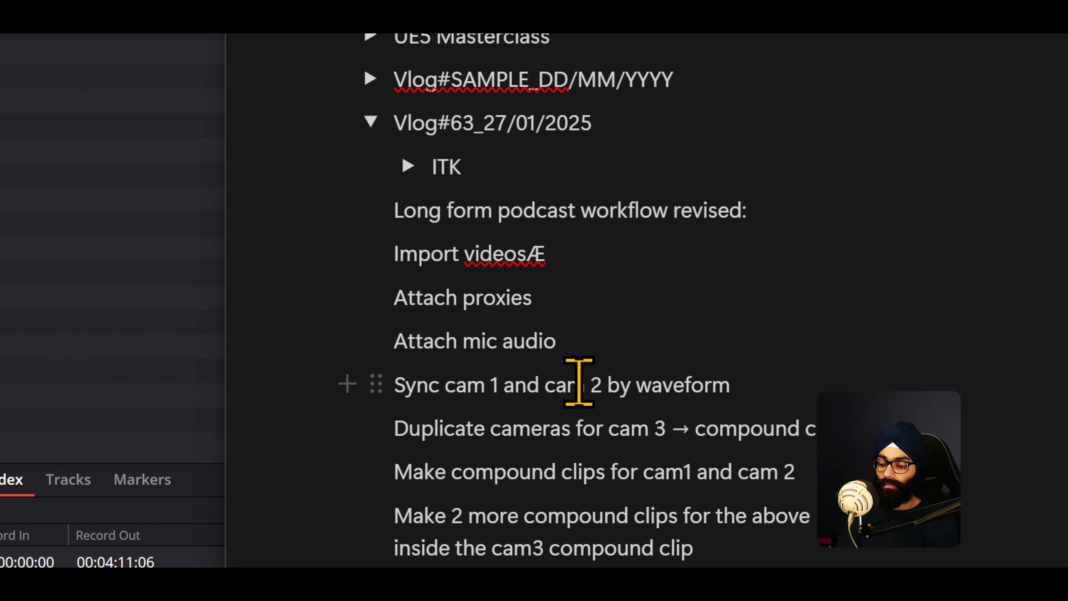
pyautogui.press('BackSpace')
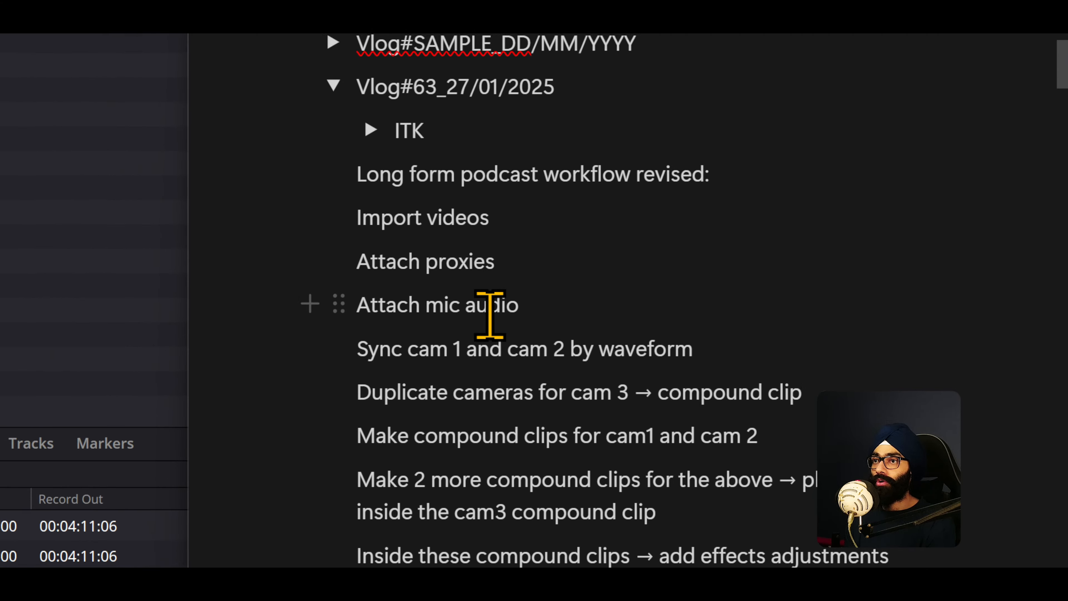
# Move the note line "Make compound clips for cam1 and cam 2" to directly below "Sync cam 1 and cam 2 by waveform".
pyautogui.click(489, 314)
pyautogui.scroll(-4, 506, 334)
pyautogui.scroll(2, 508, 339)
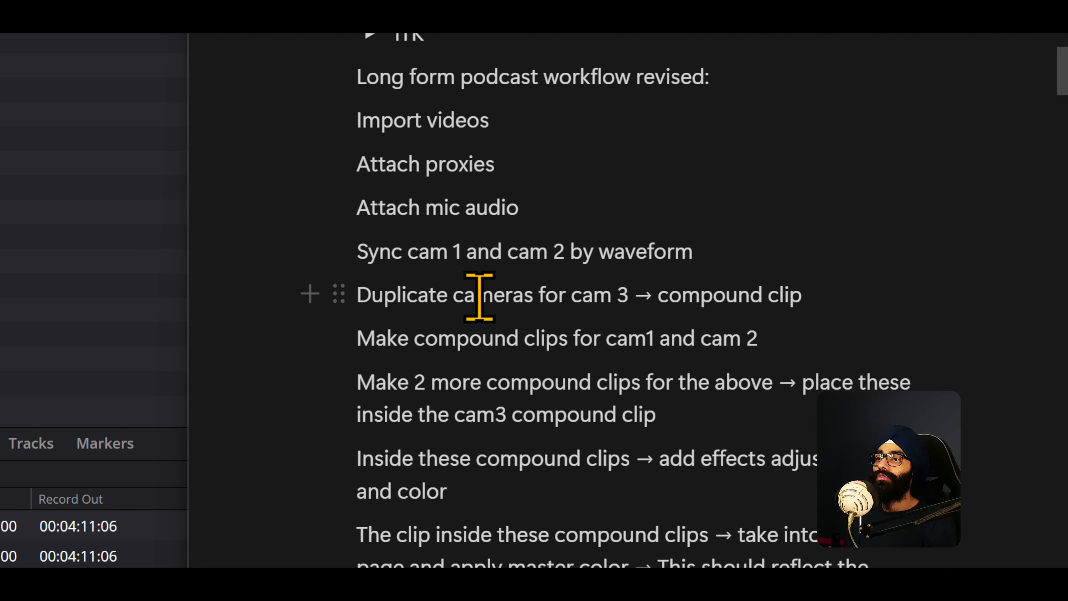
pyautogui.moveTo(476, 296); pyautogui.dragTo(801, 295)
pyautogui.click(457, 338)
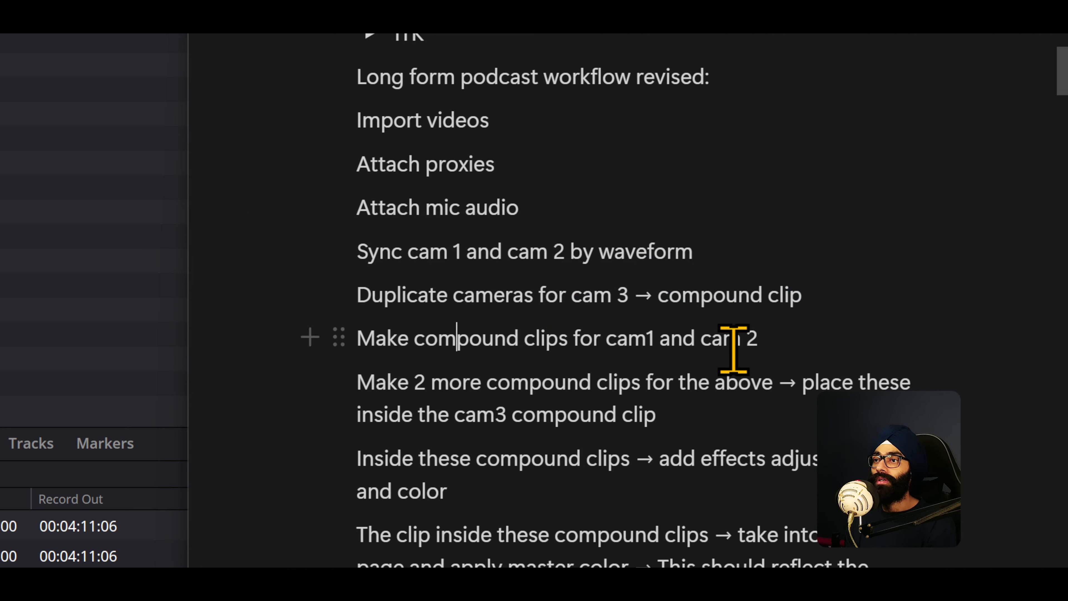
pyautogui.click(723, 339)
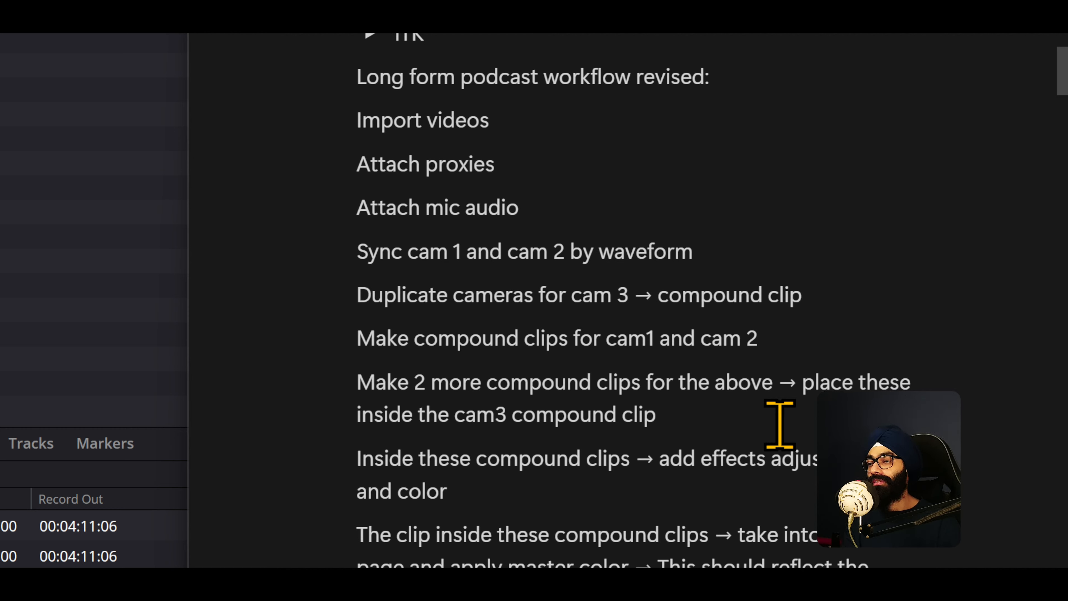
pyautogui.hotkey('shift', 'End')
pyautogui.hotkey('ctrl', 'x')
pyautogui.press('Up')
pyautogui.press('Up')
pyautogui.press('End')
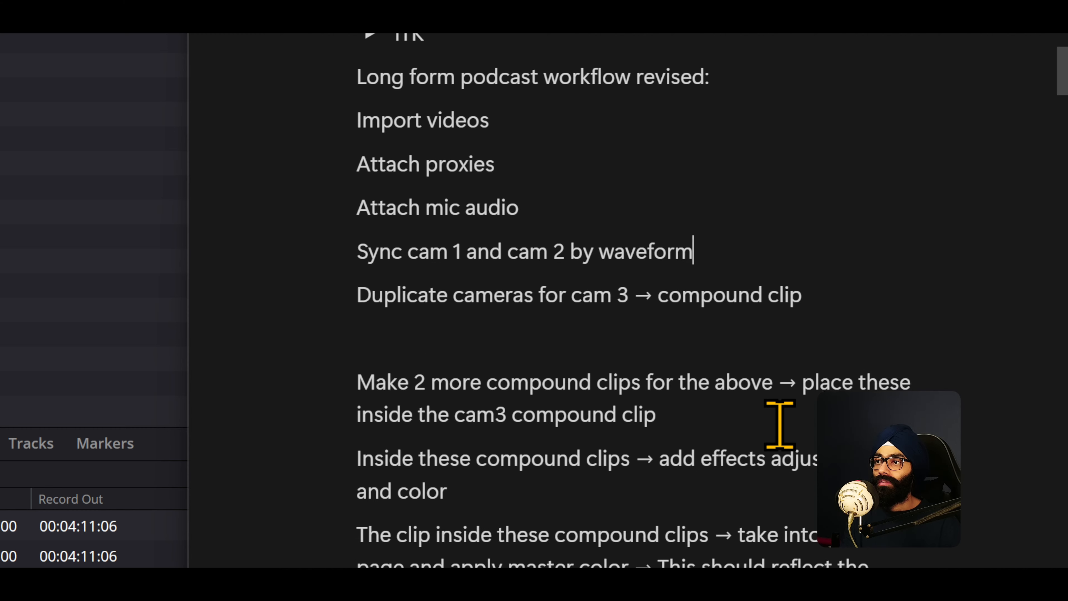
pyautogui.press('Return')
pyautogui.hotkey('ctrl', 'v')
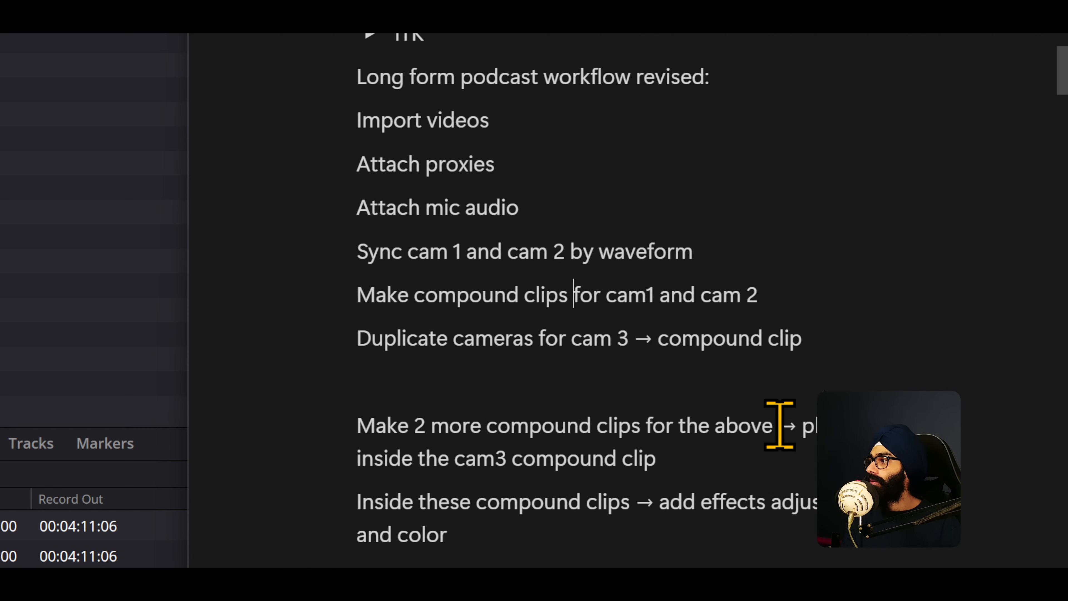
# Replace "compound clips" with "sequences" in the moved cam1 and cam 2 line, and remove the empty line below "Duplicate cameras for cam 3".
pyautogui.hotkey('ctrl', 'shift', 'Left')
pyautogui.hotkey('ctrl', 'shift', 'Left')
pyautogui.write('sequences')
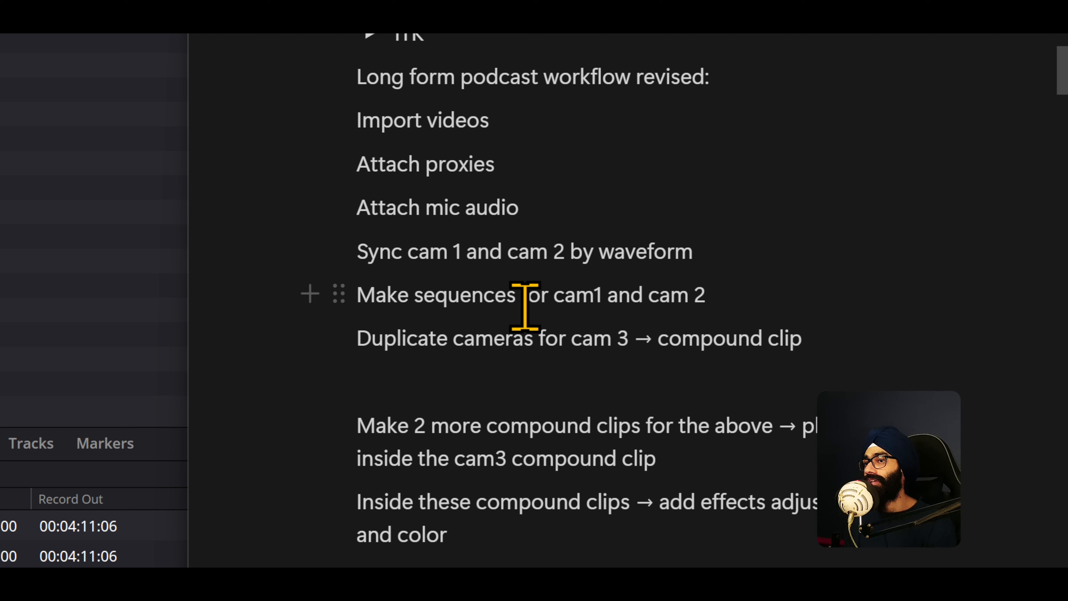
pyautogui.click(405, 382)
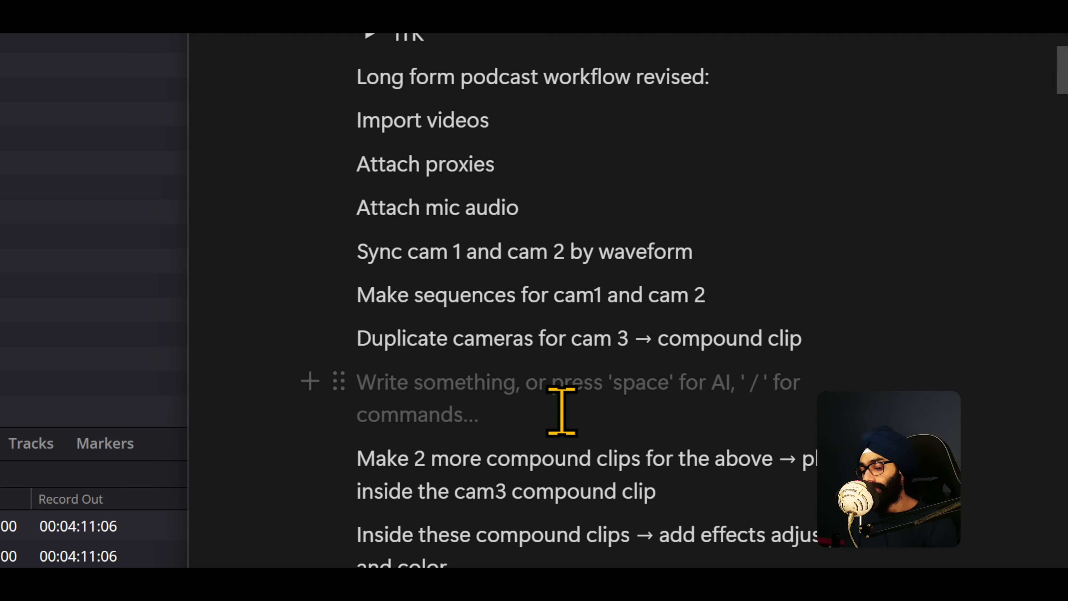
pyautogui.press('BackSpace')
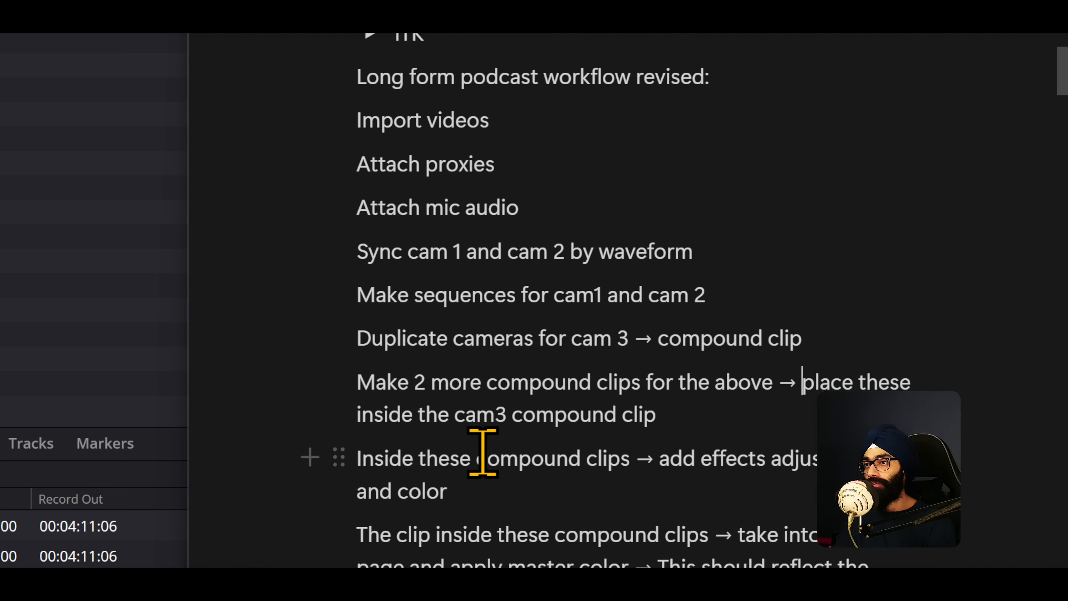
# Read the remaining podcast workflow notes, from the cam3 compound clips through the main_1 and main_2 timeline stages.
pyautogui.click(579, 381)
pyautogui.scroll(-3, 680, 454)
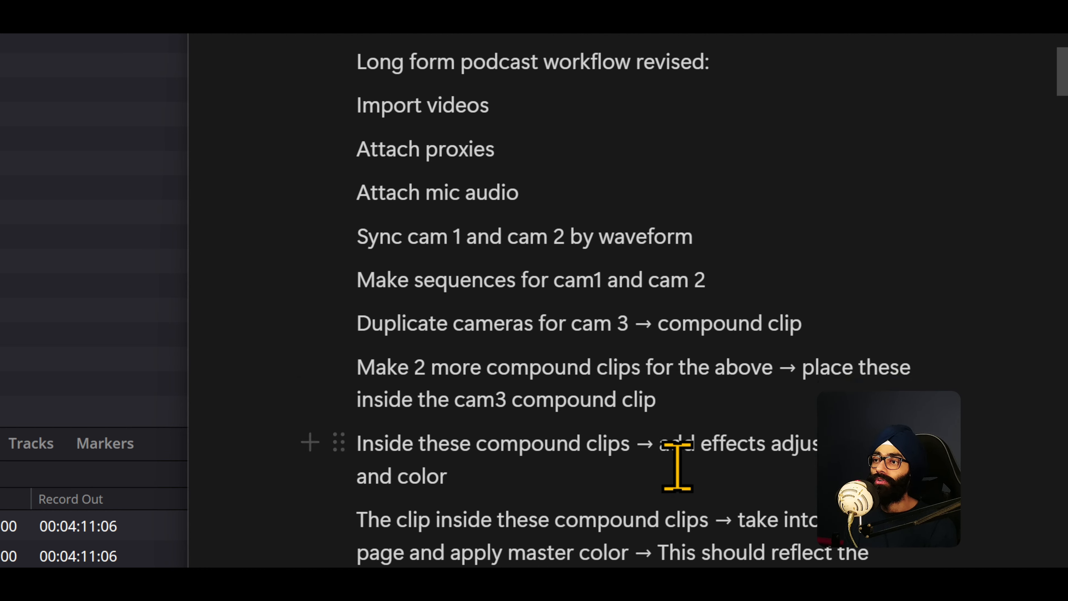
pyautogui.click(697, 328)
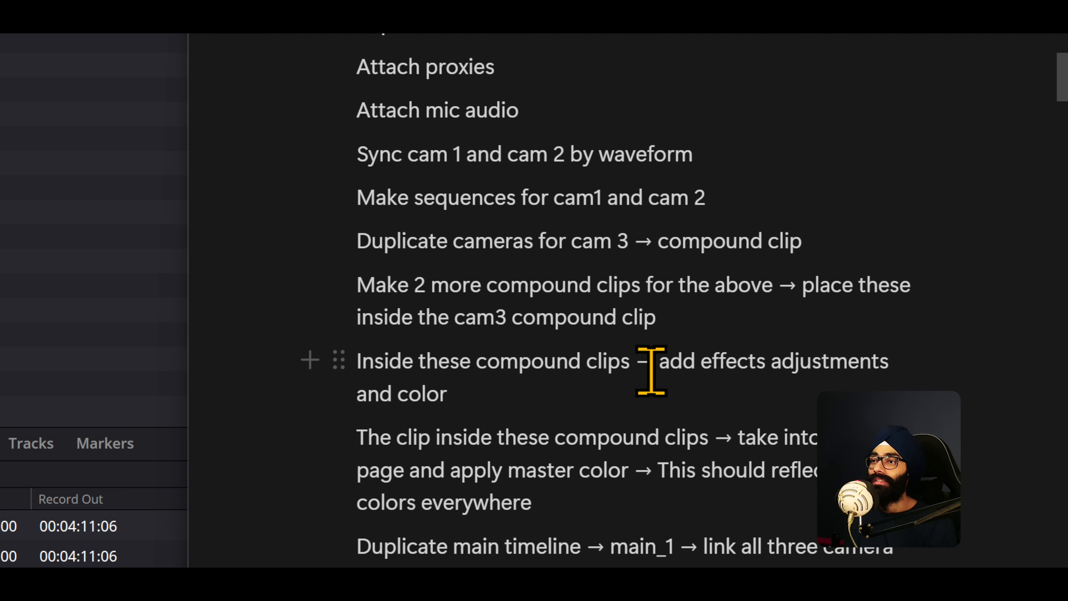
pyautogui.scroll(-3, 689, 465)
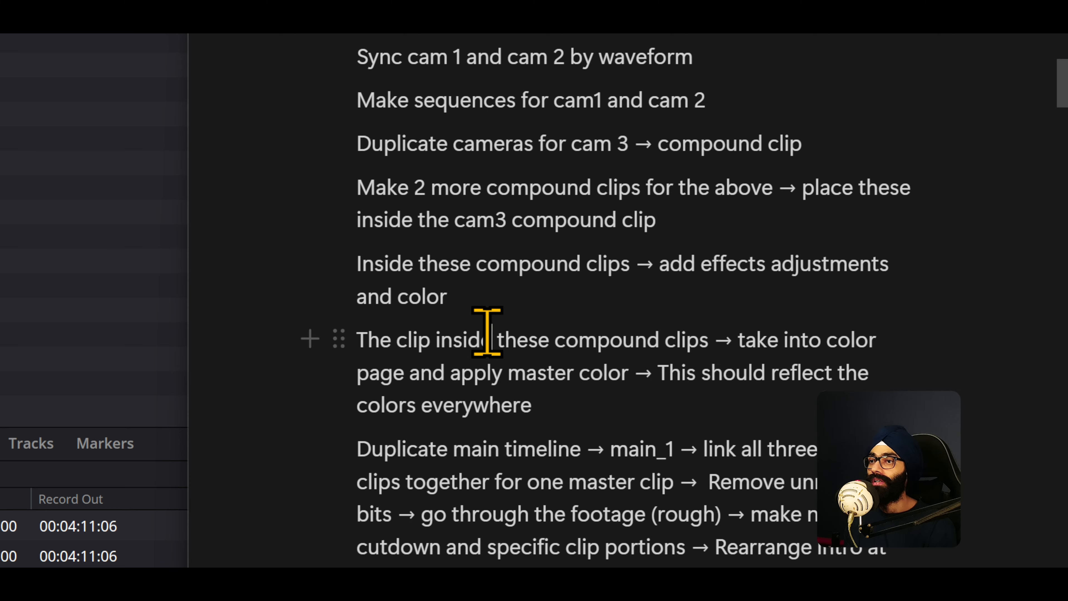
pyautogui.scroll(-3, 500, 358)
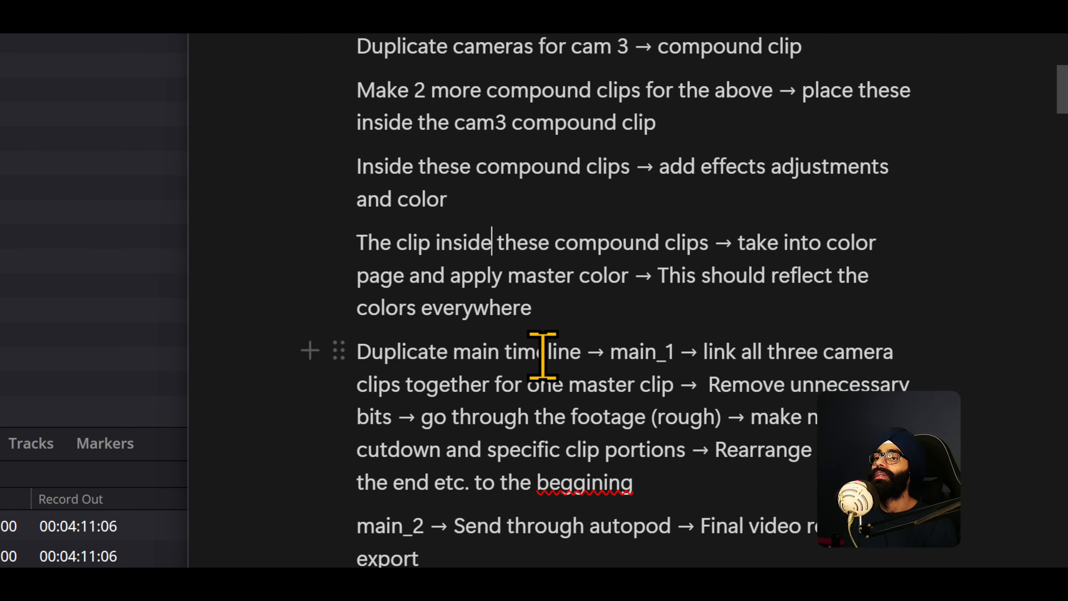
pyautogui.scroll(-3, 542, 355)
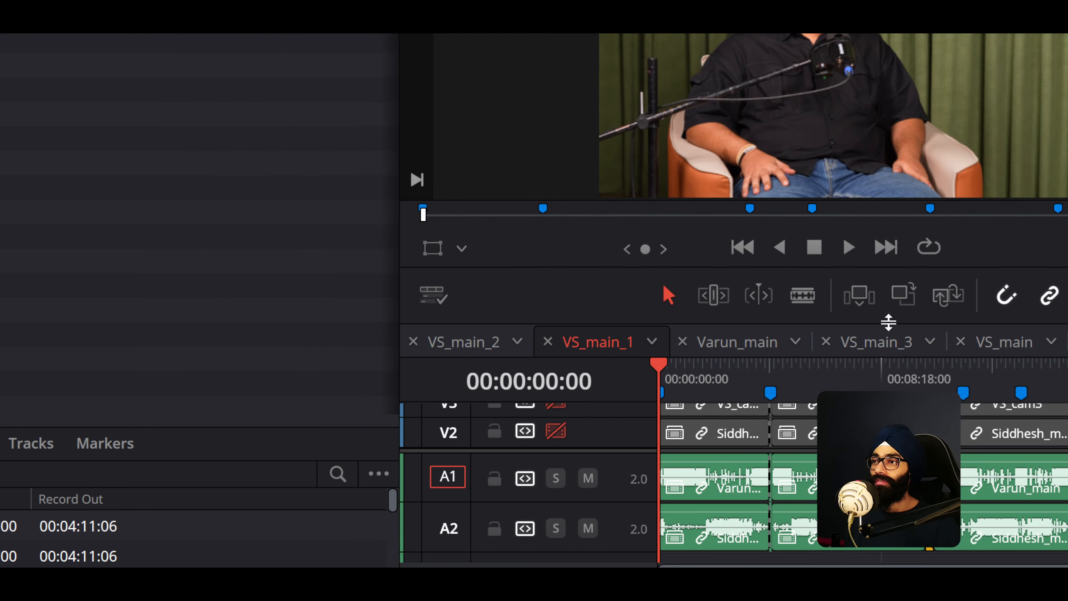
# Switch to DaVinci Resolve, enlarge the timeline area and show the camera tracks of the VS_main_1 timeline.
pyautogui.moveTo(889, 322); pyautogui.dragTo(889, 252)
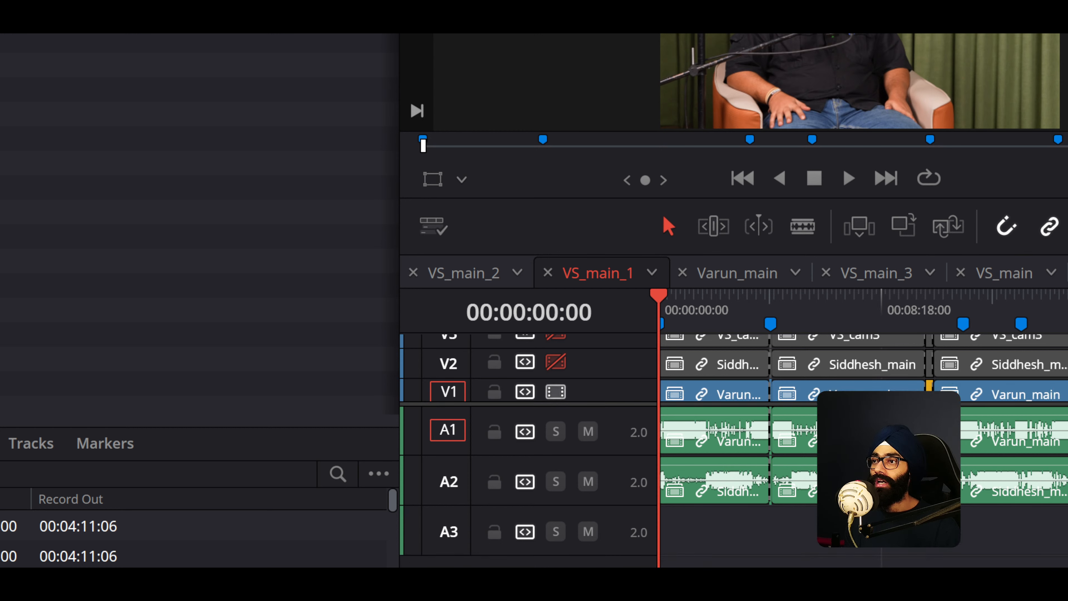
pyautogui.scroll(3, 627, 453)
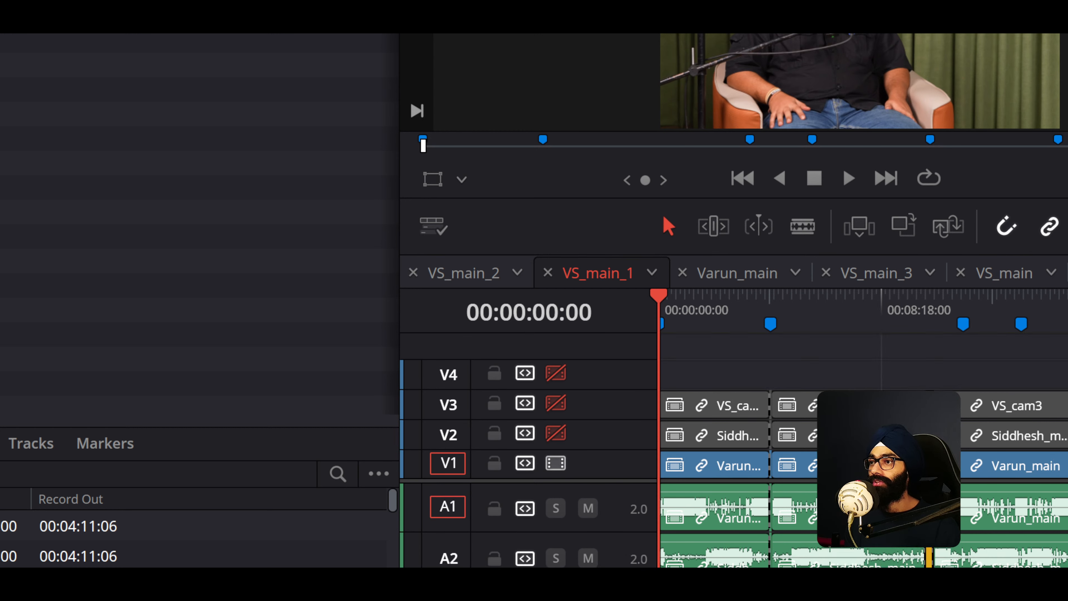
pyautogui.hotkey('ctrl', '-')
pyautogui.hotkey('ctrl', '-')
pyautogui.hotkey('ctrl', '-')
pyautogui.hotkey('ctrl', '=')
pyautogui.hotkey('ctrl', '=')
pyautogui.hotkey('ctrl', '=')
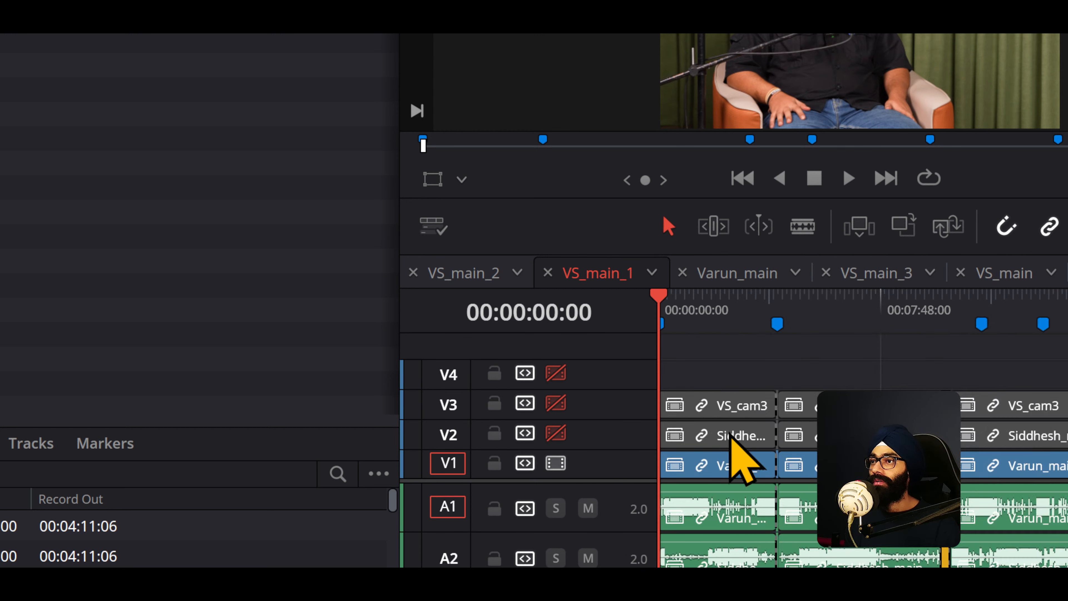
# Open cam 1's main timeline and view its clips.
pyautogui.click(764, 275)
pyautogui.hotkey('ctrl', '=')
pyautogui.hotkey('ctrl', '=')
pyautogui.hotkey('ctrl', '=')
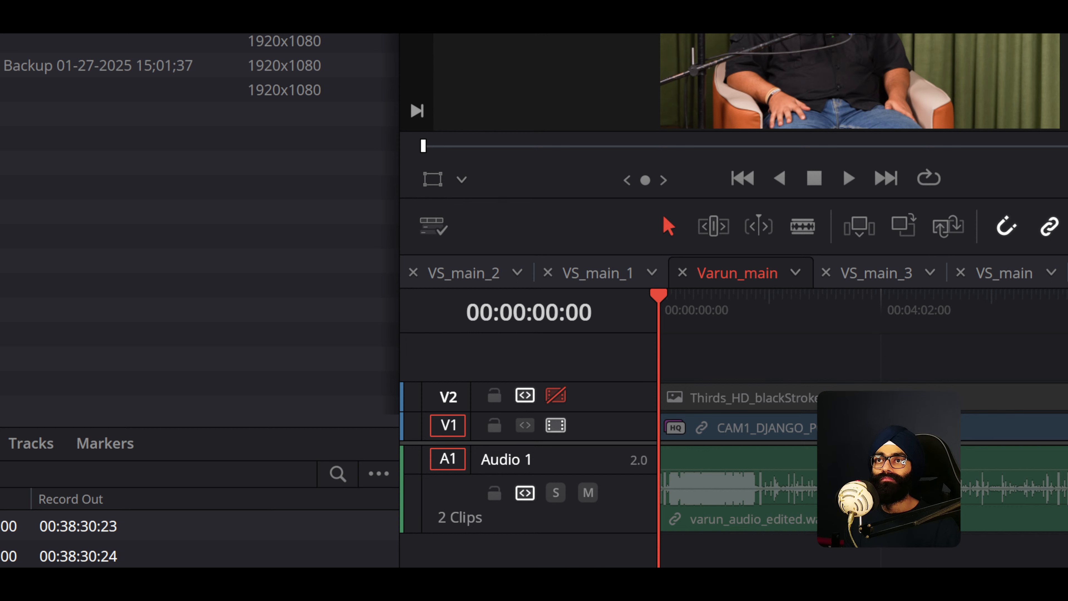
# Open the VS_main timeline, and from it open the VS_cam3 compound clip on track V3 in its own timeline.
pyautogui.rightClick(0, 40)
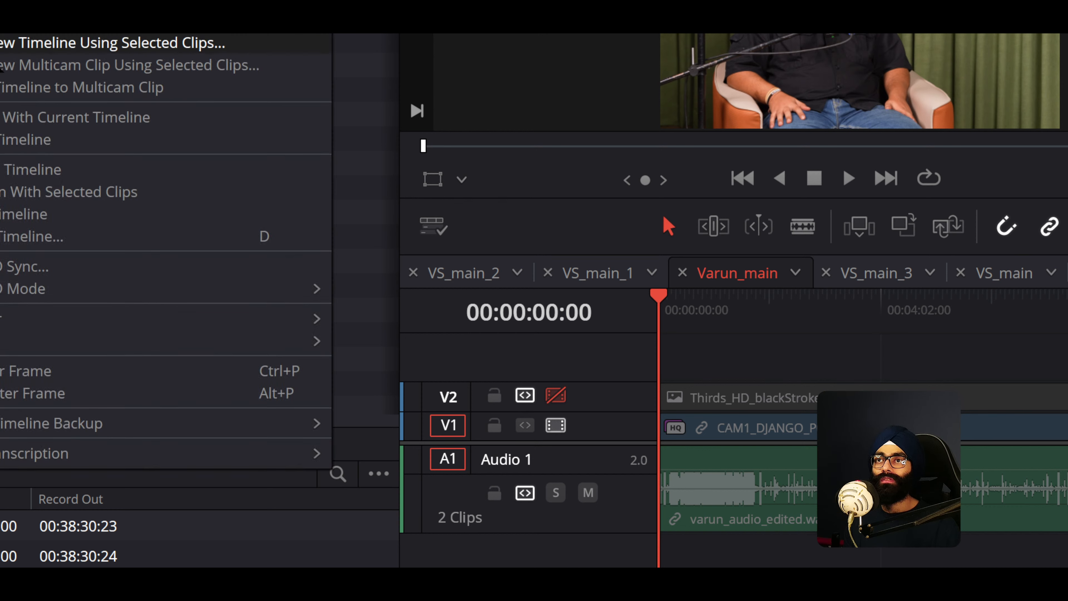
pyautogui.click(17, 140)
pyautogui.click(778, 385)
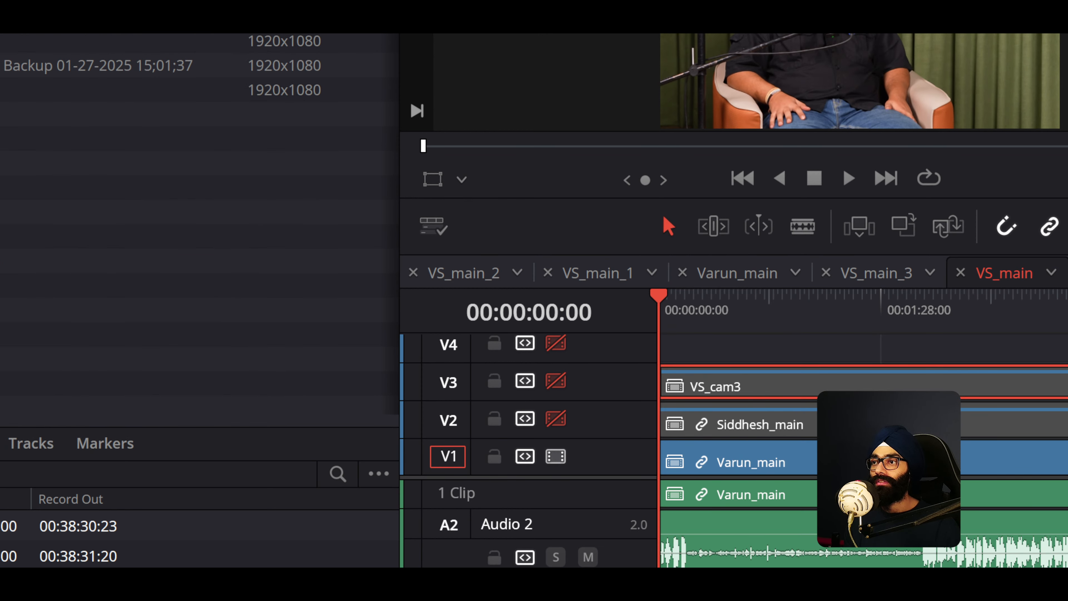
pyautogui.rightClick(717, 385)
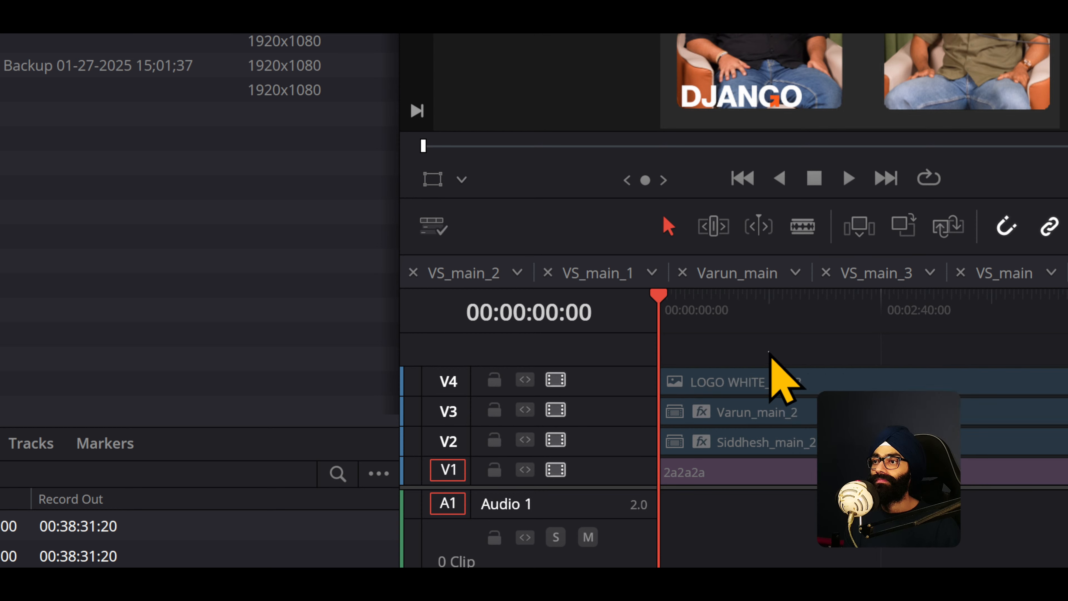
pyautogui.click(787, 313)
pyautogui.press('Home')
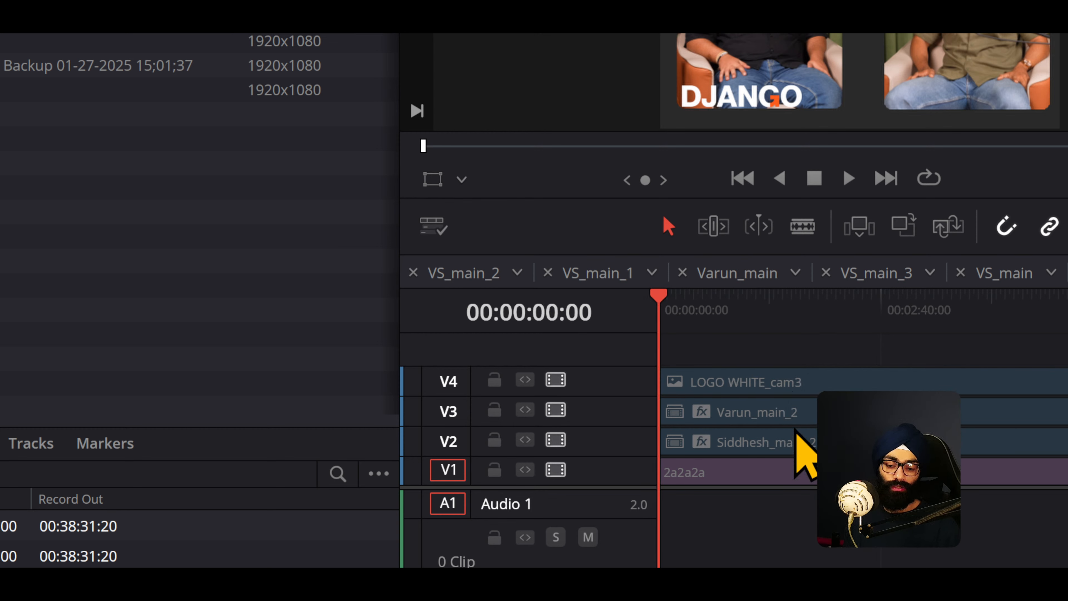
# Examine the layers inside VS_cam3, selecting the V4 logo and the V2 and V3 camera clips, with the playhead at 00:03:14:15.
pyautogui.scroll(2, 715, 319)
pyautogui.scroll(-6, 715, 319)
pyautogui.scroll(3, 715, 319)
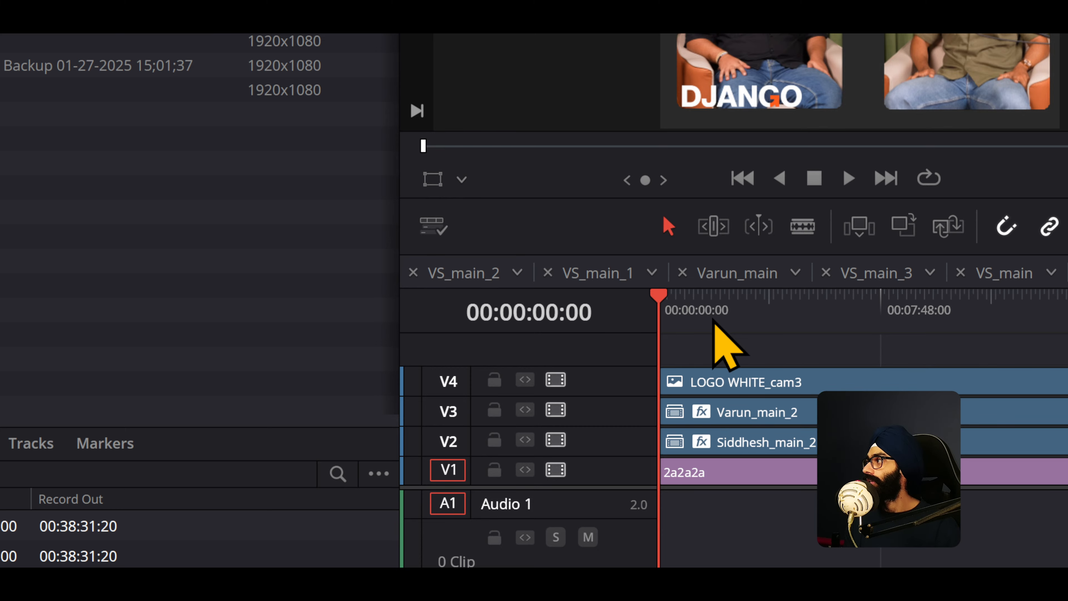
pyautogui.scroll(-5, 715, 321)
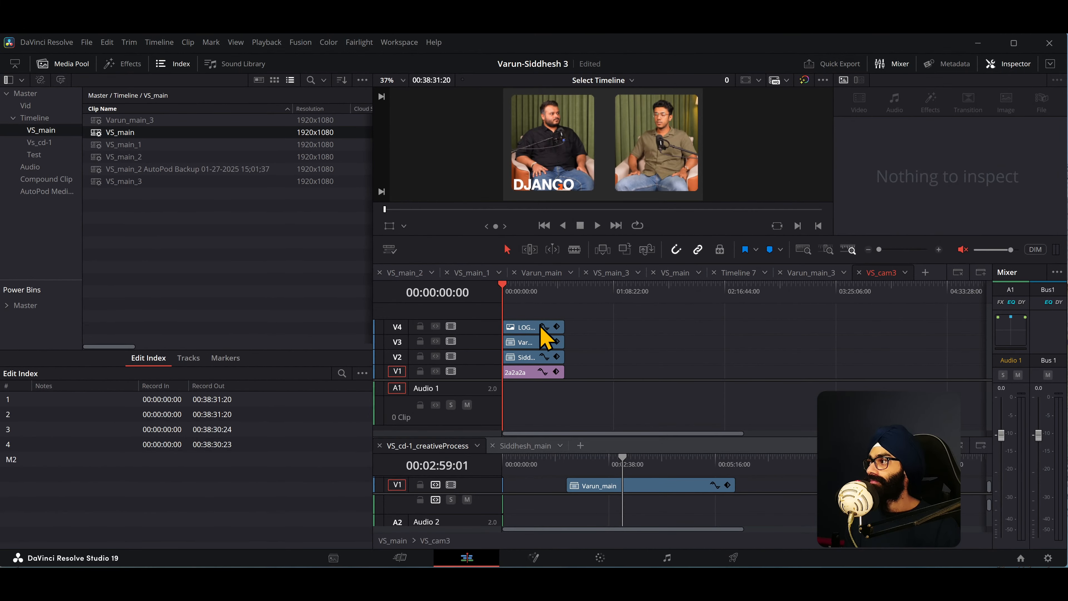
pyautogui.scroll(5, 542, 336)
pyautogui.click(593, 357)
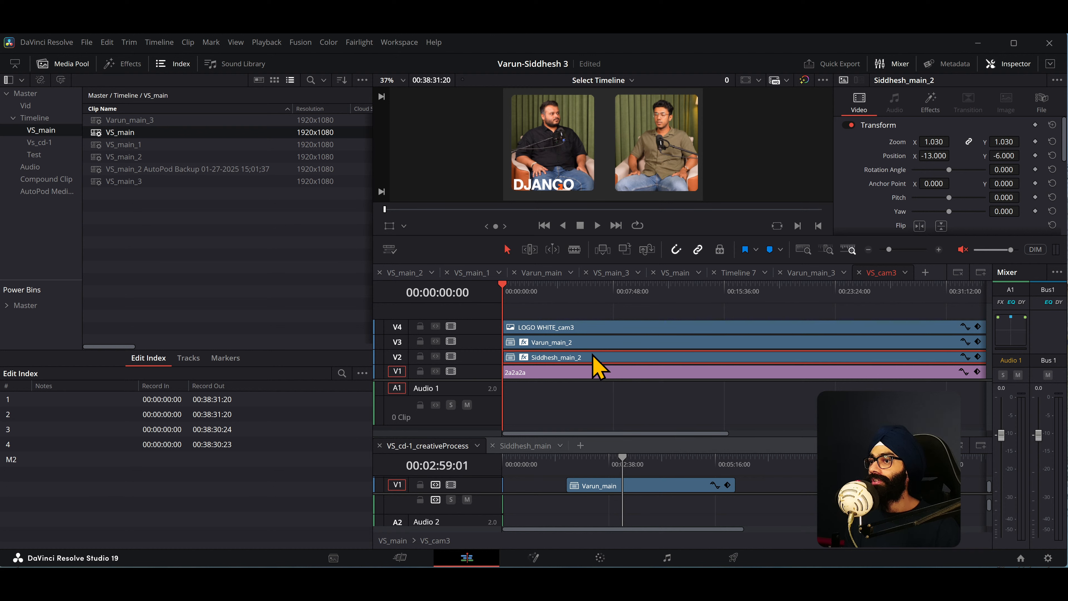
pyautogui.click(593, 329)
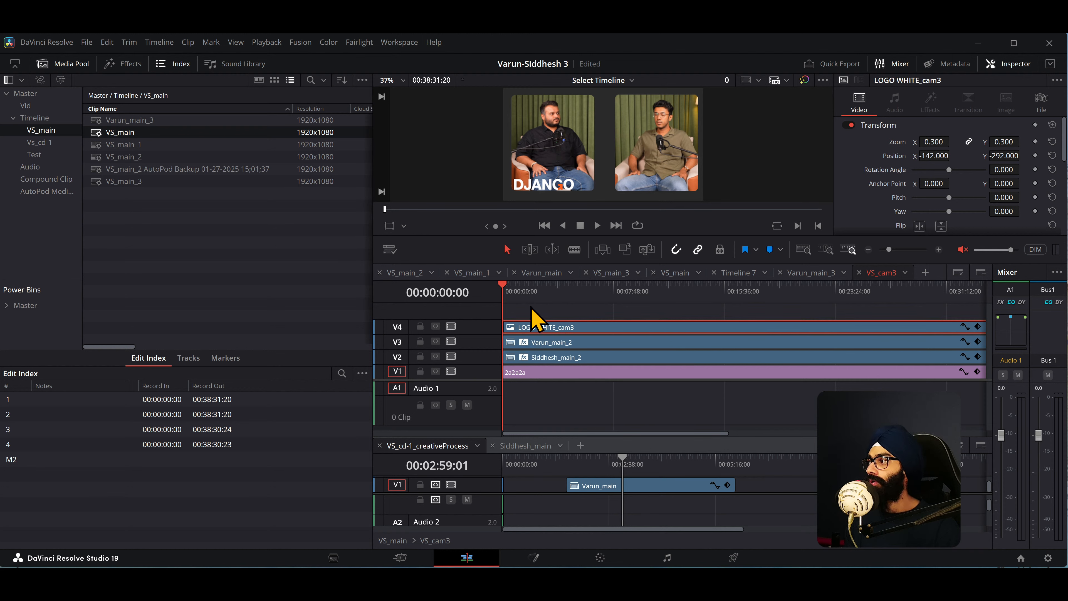
pyautogui.click(548, 288)
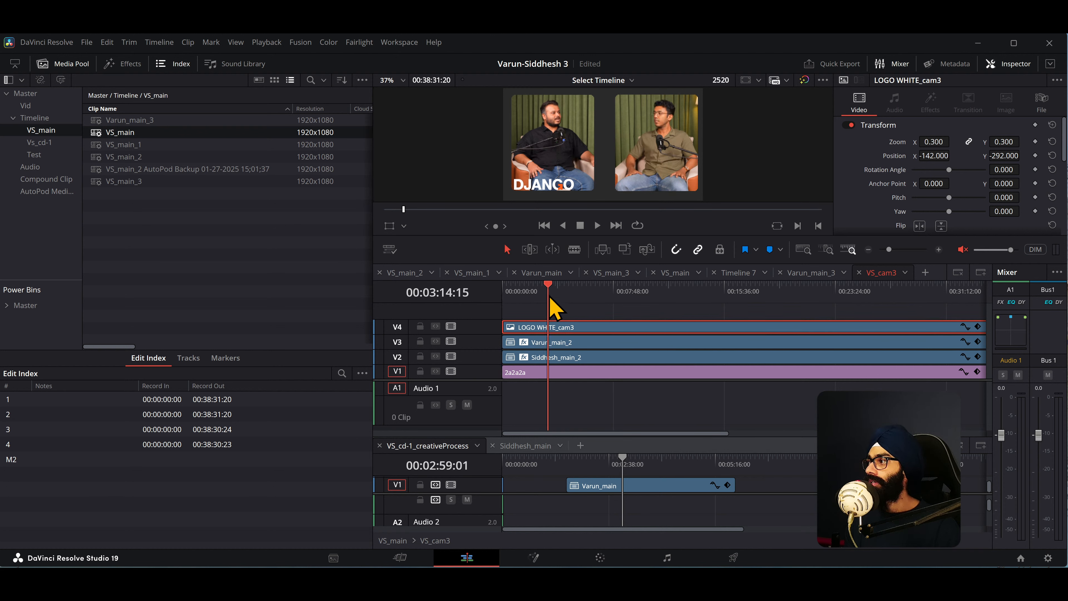
pyautogui.click(546, 357)
pyautogui.click(593, 344)
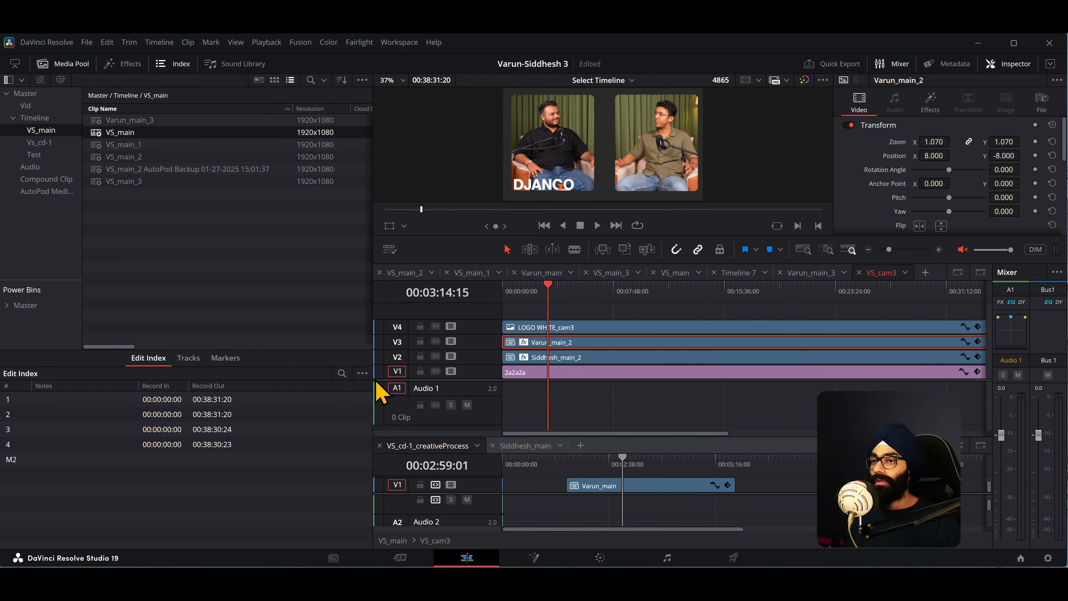
# Widen the timeline area, and scrub VS_cd-1_creativeProcess to 00:03:27:22 and VS_cam3 to 00:30:57:03.
pyautogui.moveTo(372, 377); pyautogui.dragTo(305, 377)
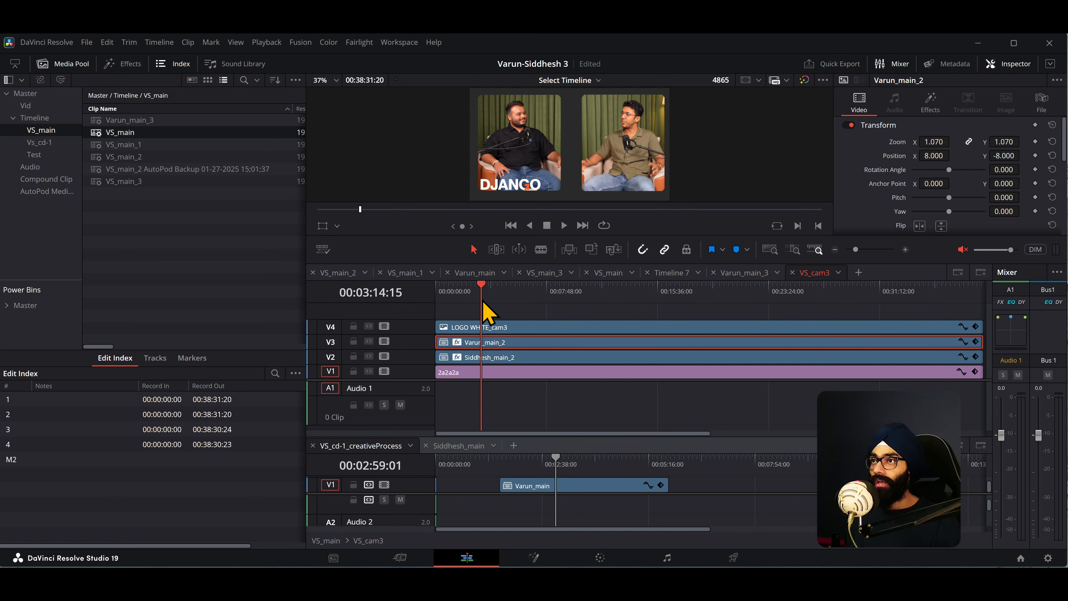
pyautogui.moveTo(484, 300); pyautogui.dragTo(915, 342)
pyautogui.scroll(-5, 622, 380)
pyautogui.scroll(5, 491, 381)
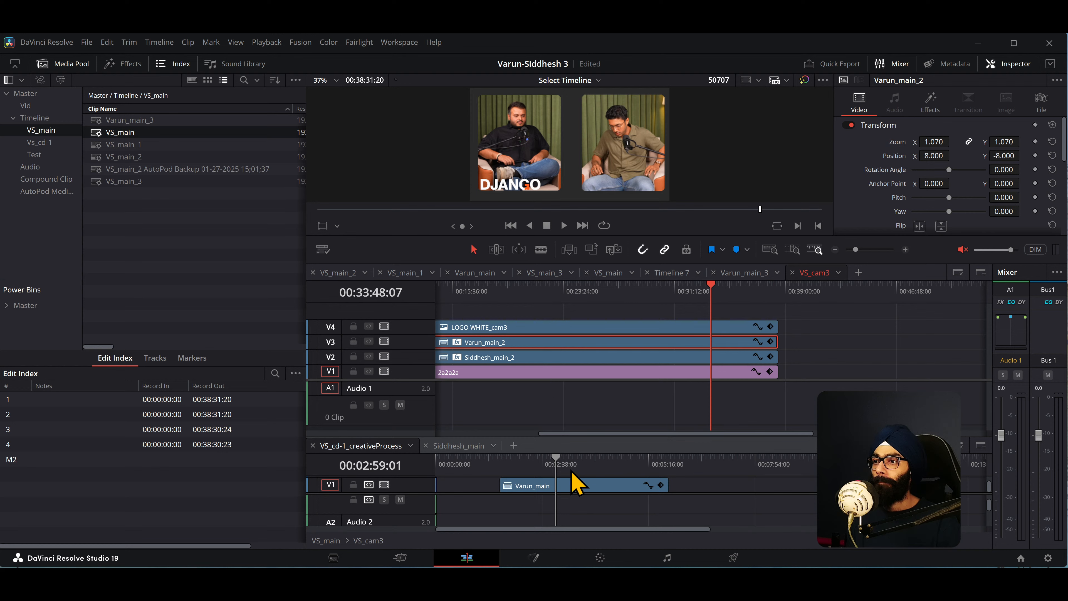
pyautogui.moveTo(507, 469); pyautogui.dragTo(576, 475)
pyautogui.click(682, 291)
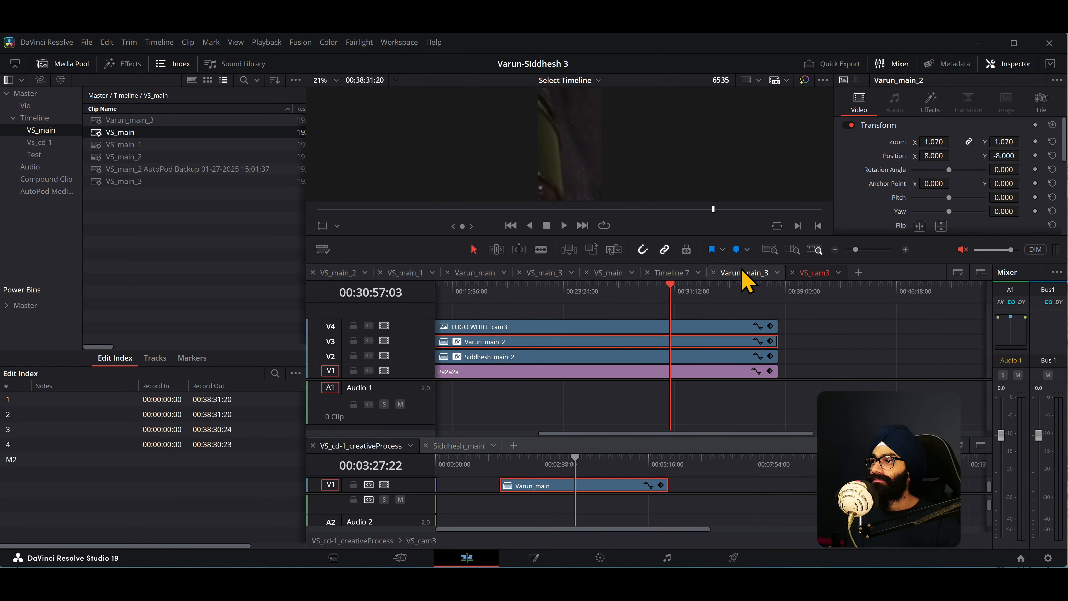
# Open Timeline 7 and select the short middle test_cc-1 clip, with the playhead at 00:00:02:08.
pyautogui.click(668, 272)
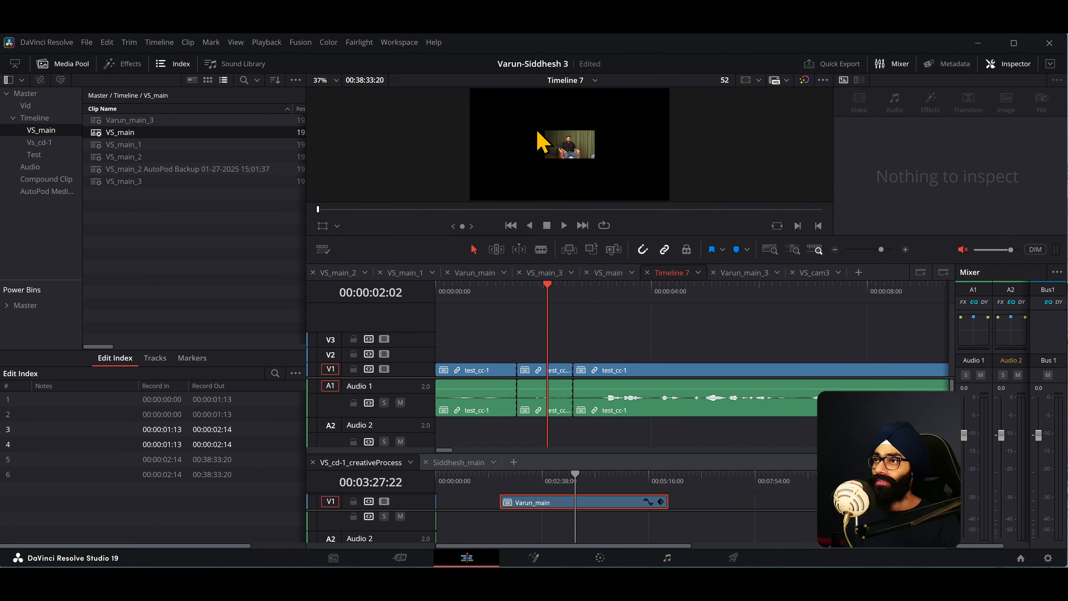
pyautogui.moveTo(549, 284); pyautogui.dragTo(524, 293)
pyautogui.hotkey('ctrl', 'f')
pyautogui.press('Escape')
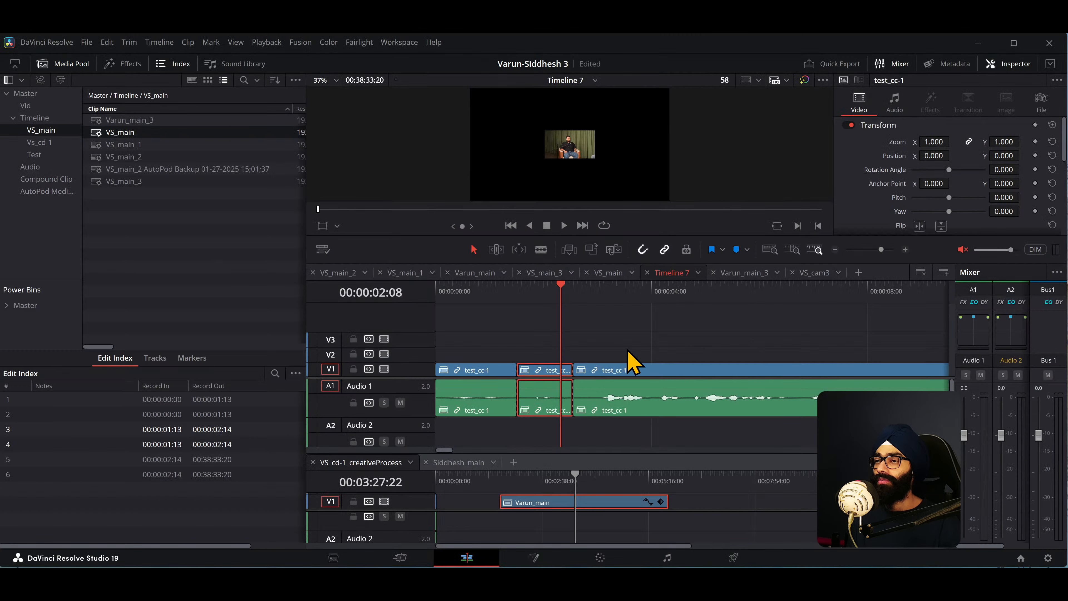
# Fit the whole of Timeline 7 in view and switch to Notion to show the podcast workflow notes.
pyautogui.hotkey('alt', 'Tab')
pyautogui.hotkey('alt', 'Tab')
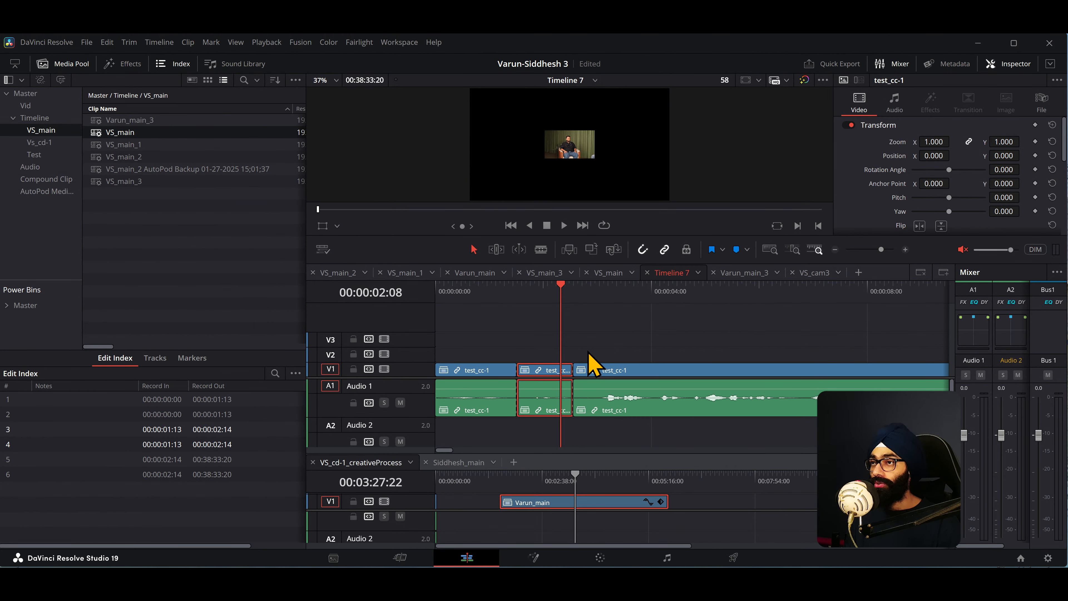
pyautogui.hotkey('shift', 'z')
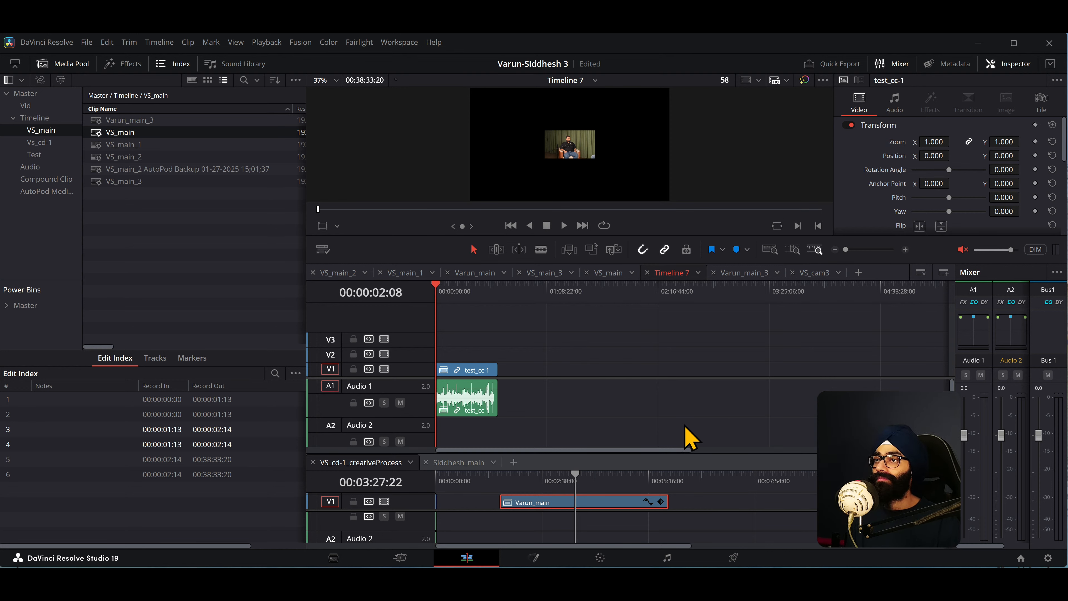
pyautogui.hotkey('alt', 'Tab')
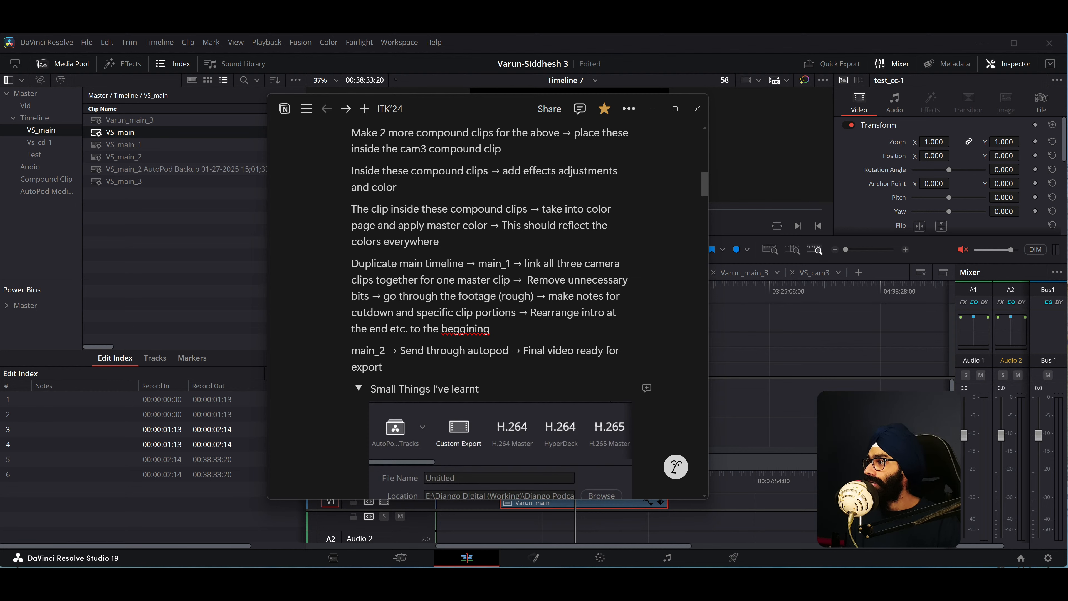
# Open the timeline settings of VS_main and set the format's mismatched resolution to Center crop with no resizing.
pyautogui.rightClick(132, 133)
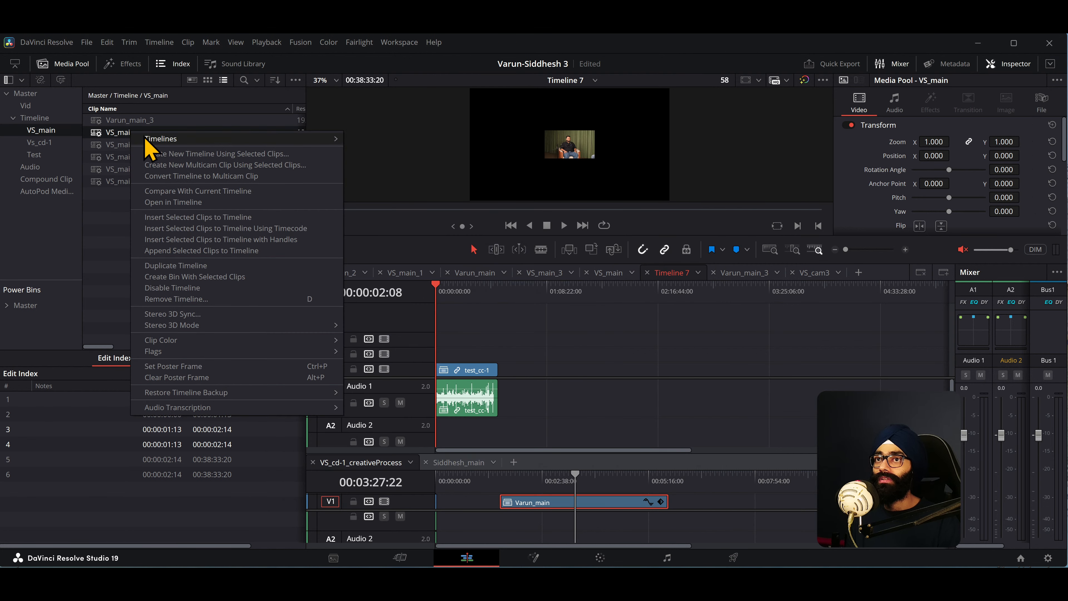
pyautogui.moveTo(160, 138)
pyautogui.click(387, 140)
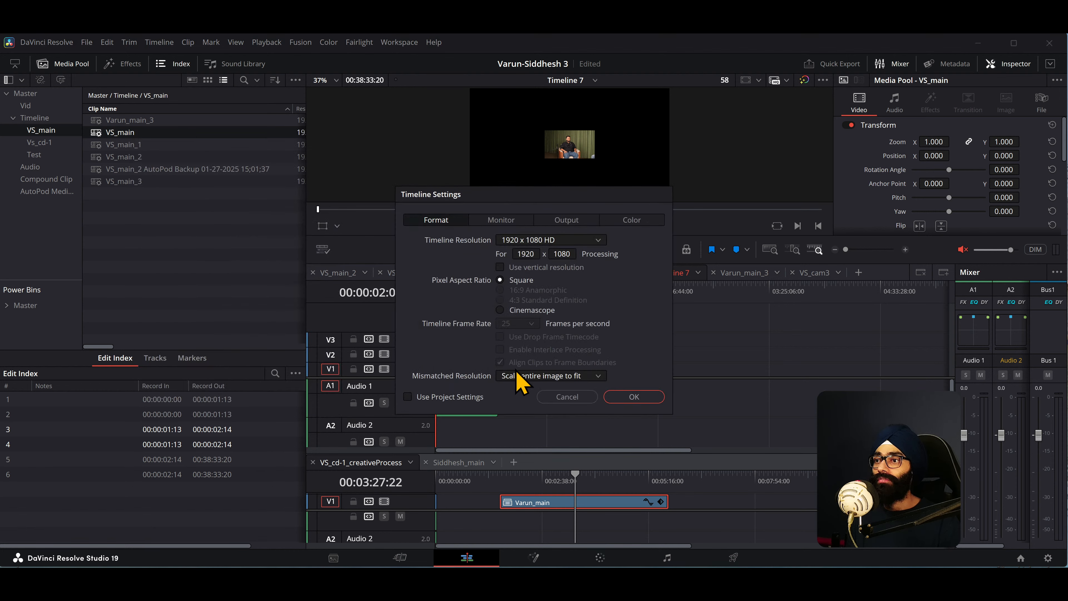
pyautogui.click(555, 377)
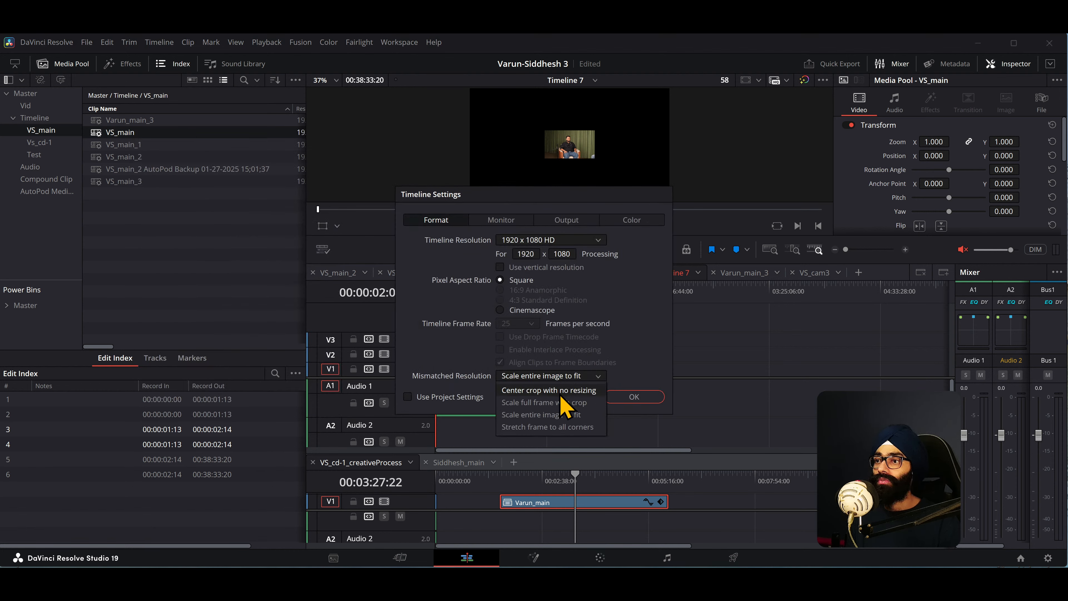
pyautogui.click(561, 395)
# Enable using the timeline settings for VS_main's output scaling, and recheck the mismatched resolution of its format.
pyautogui.click(565, 221)
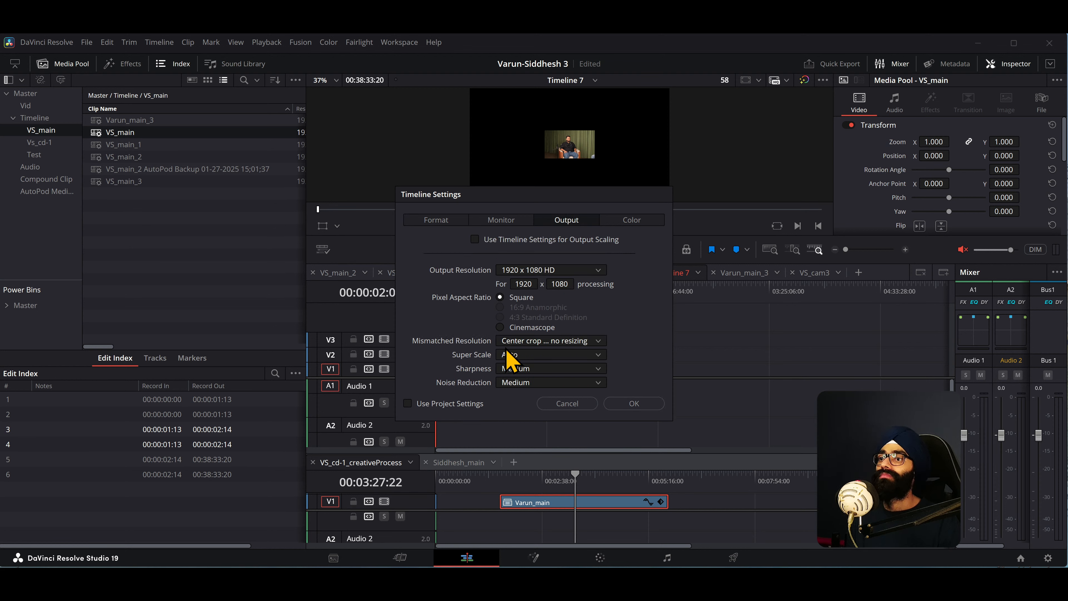
pyautogui.click(577, 342)
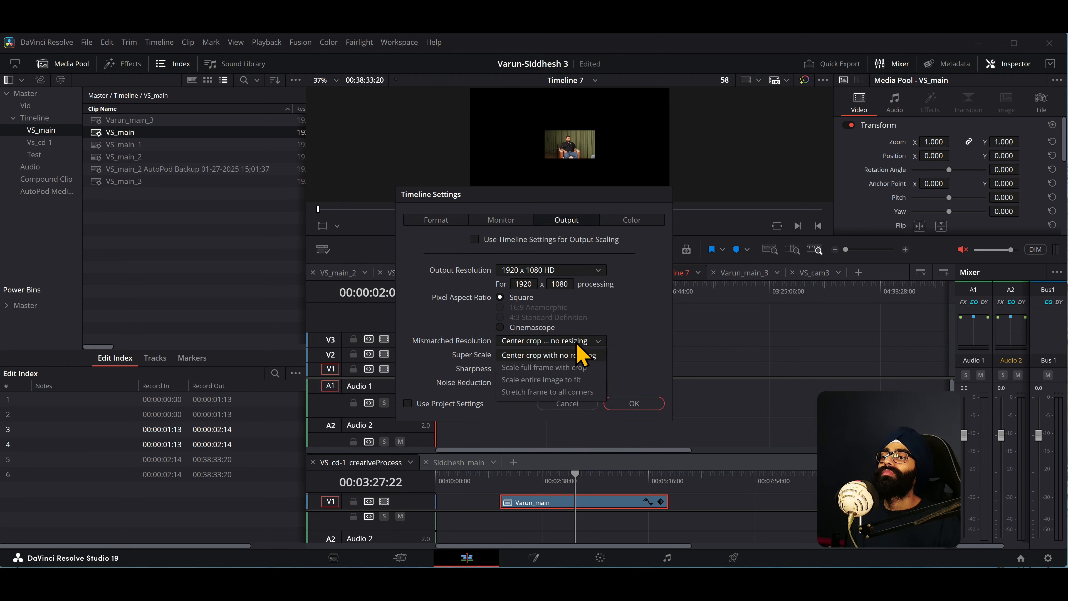
pyautogui.click(577, 343)
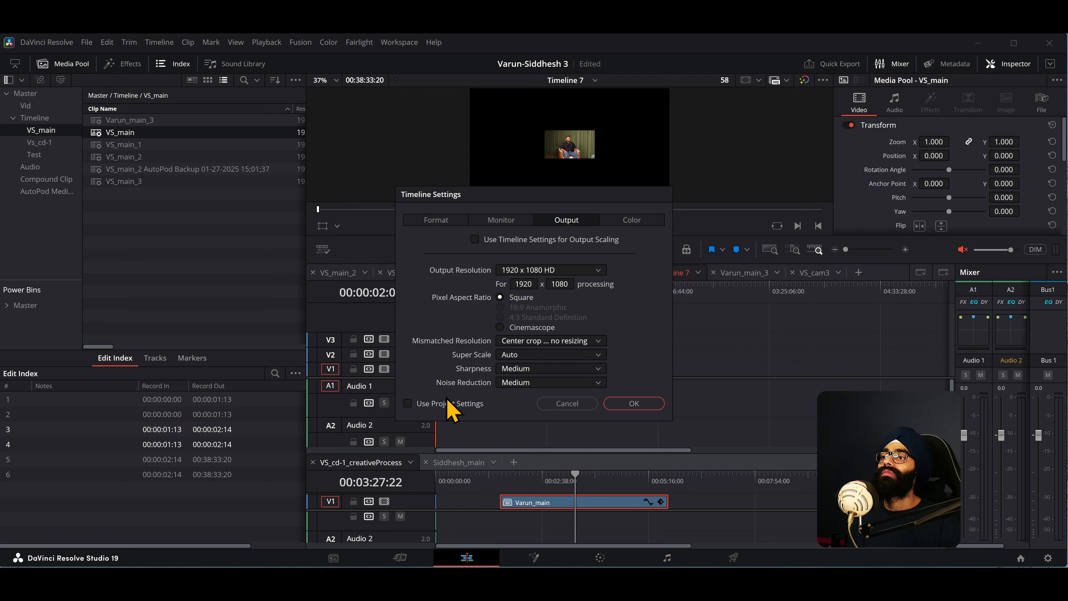
pyautogui.click(488, 239)
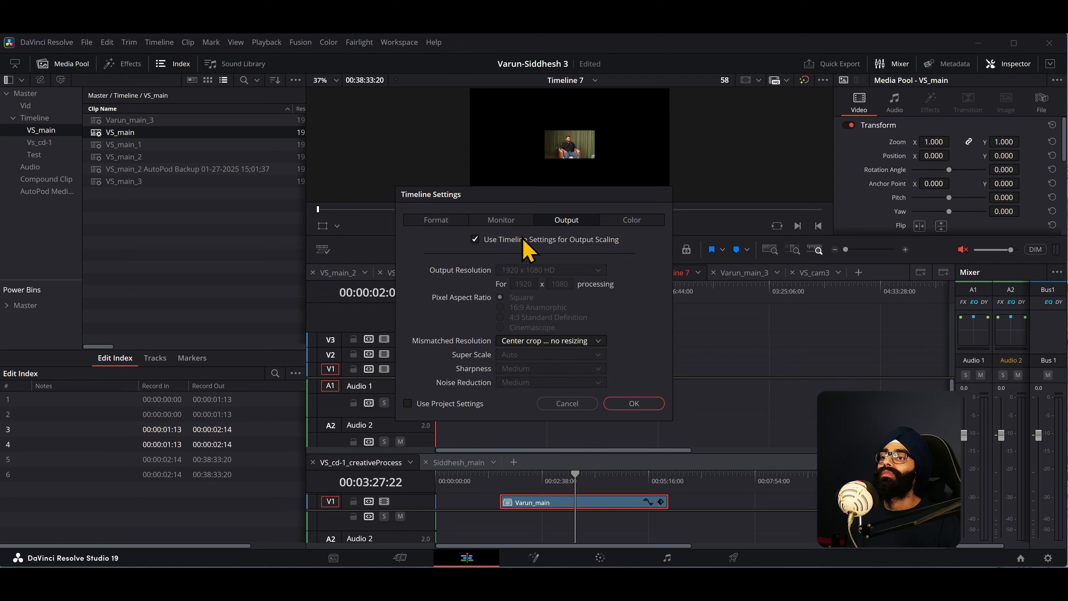
pyautogui.click(447, 221)
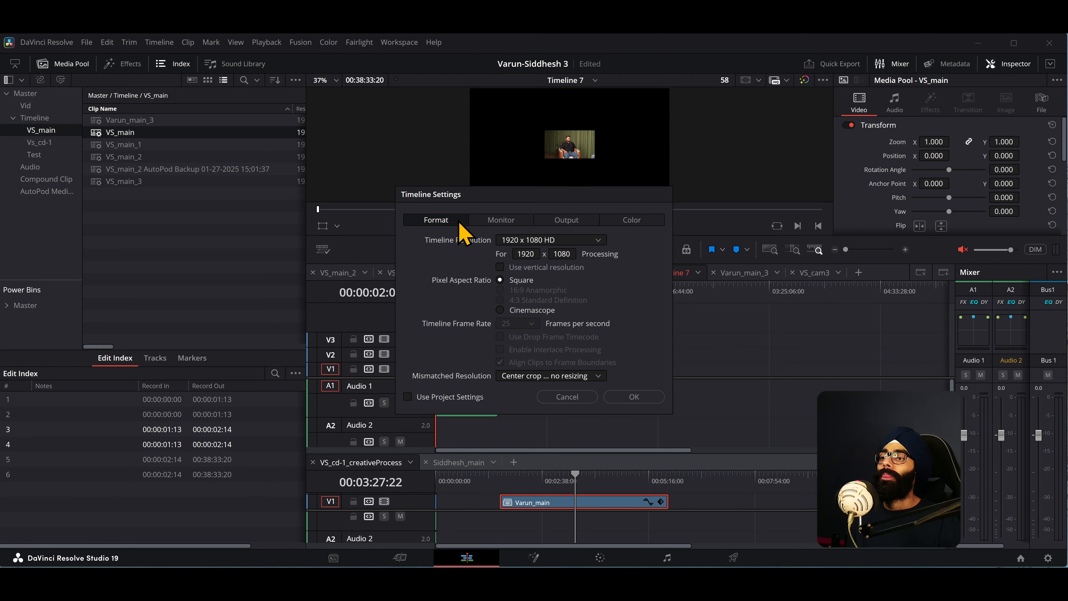
pyautogui.click(542, 380)
pyautogui.click(573, 386)
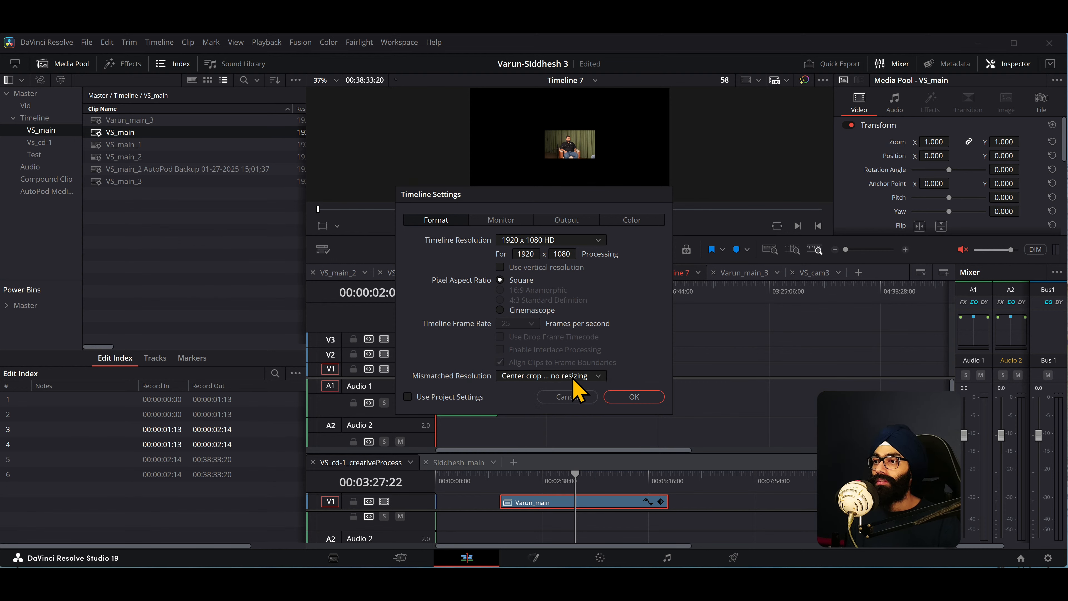
pyautogui.hotkey('alt', 'Tab')
pyautogui.press('Escape')
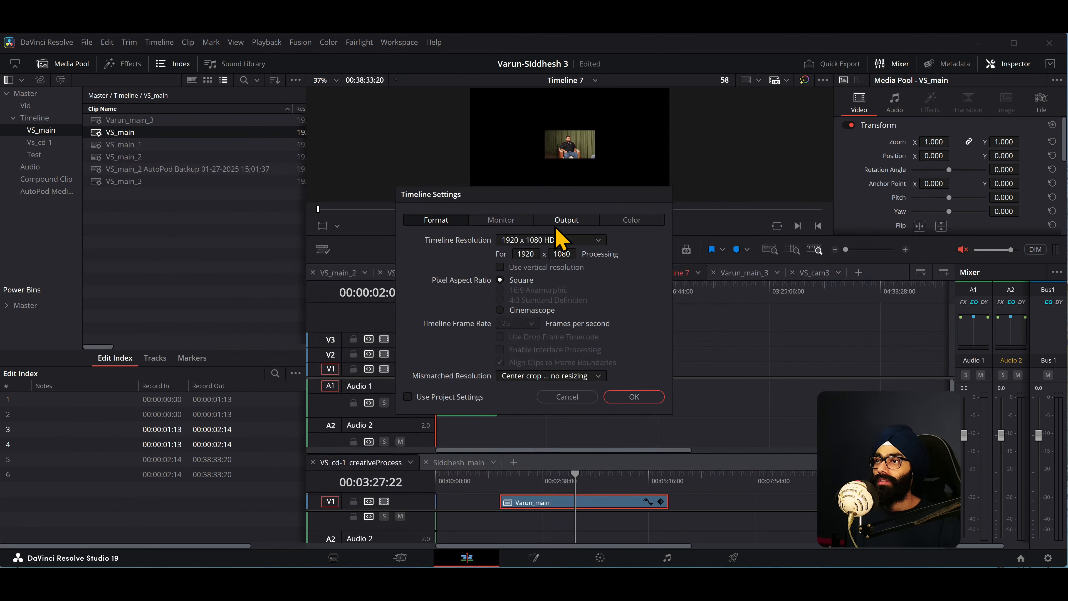
# Set VS_main's output mismatched resolution to Scale entire image to fit and apply the timeline settings.
pyautogui.click(566, 221)
pyautogui.click(572, 341)
pyautogui.click(559, 380)
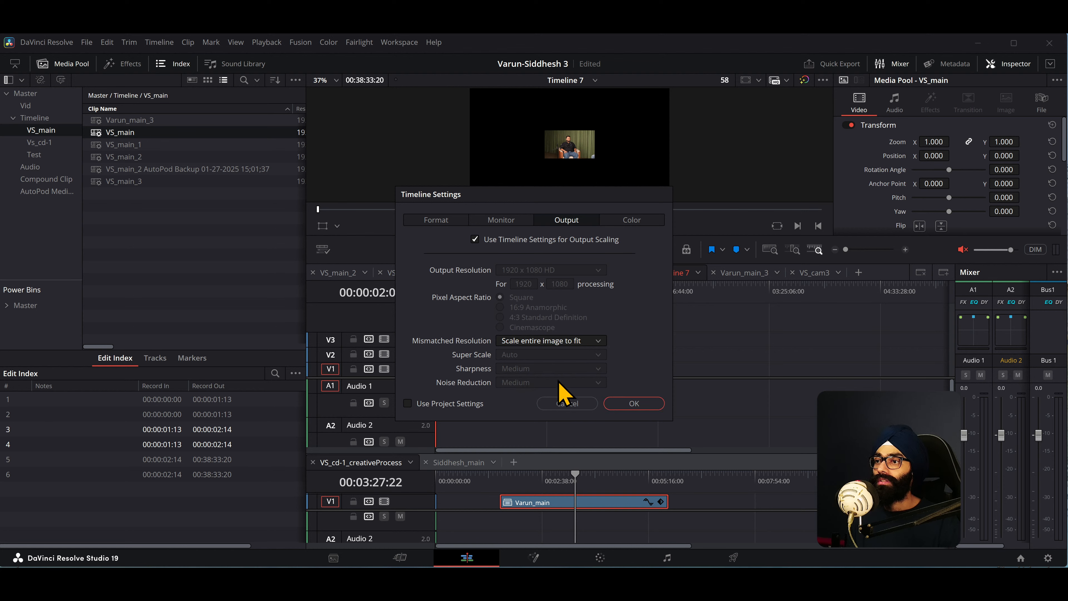
pyautogui.click(630, 404)
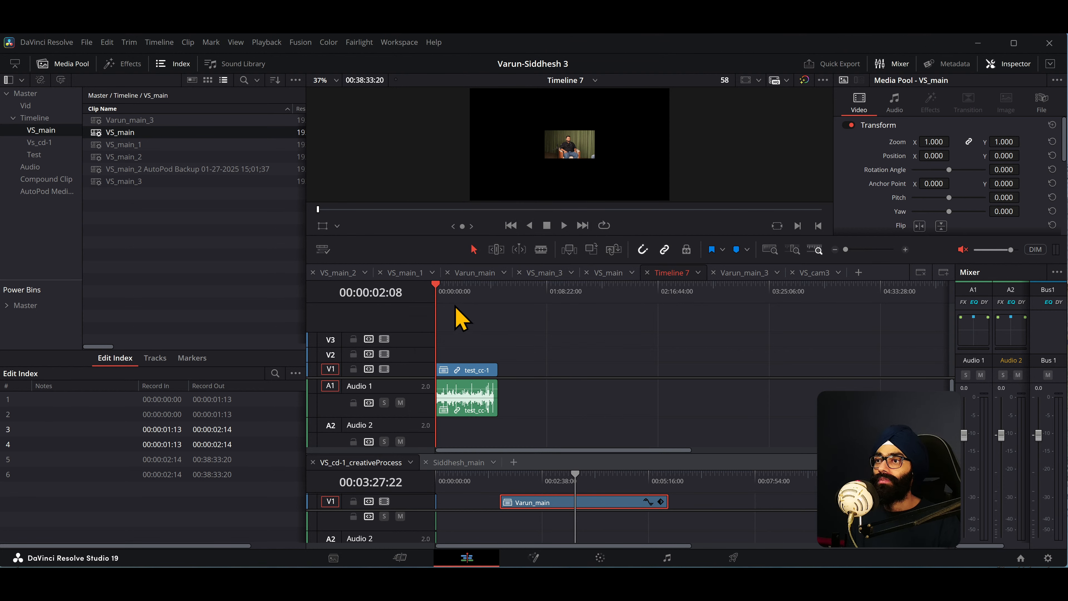
# Move the Timeline 7 playhead to 00:13:40:12 and choose a timeline playback resolution.
pyautogui.moveTo(461, 318); pyautogui.dragTo(457, 299)
pyautogui.click(264, 43)
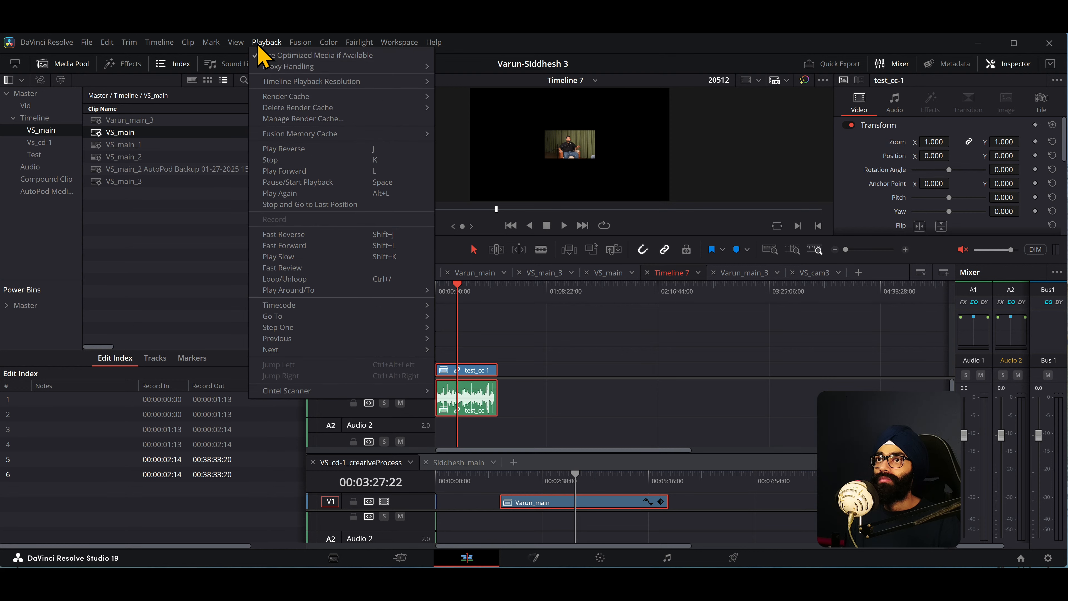
pyautogui.moveTo(298, 86)
pyautogui.click(494, 81)
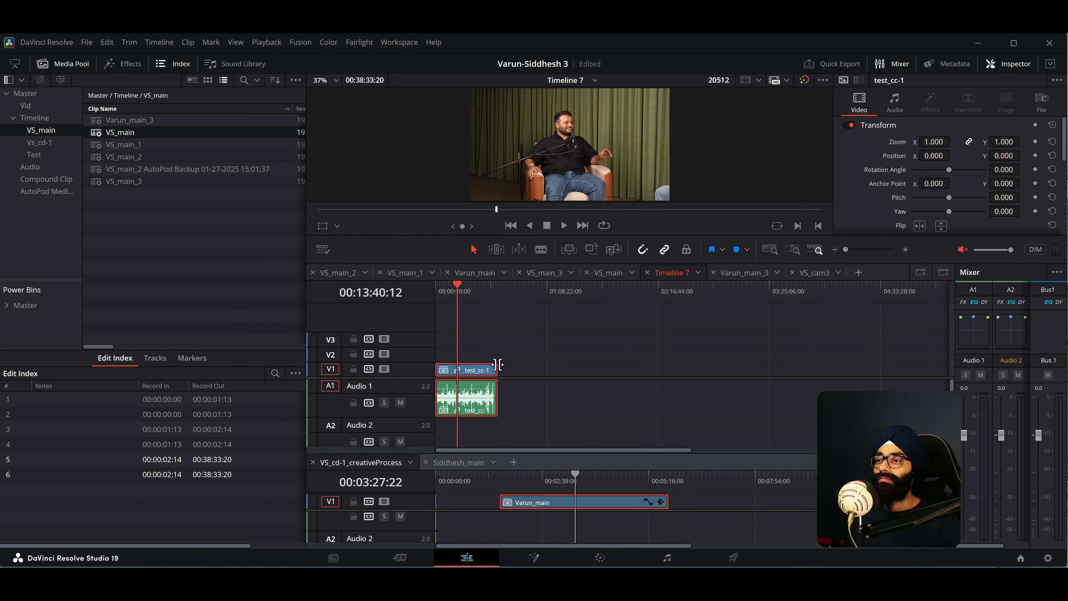
# Locate Timeline 7 in the media pool and set its output mismatched resolution to Scale entire image to fit.
pyautogui.click(128, 134)
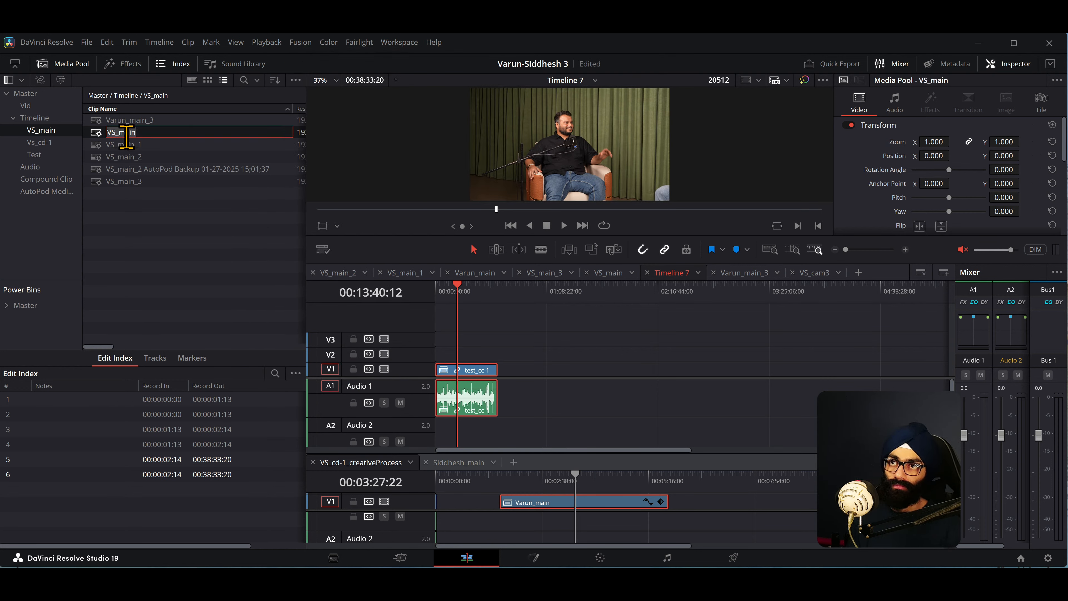
pyautogui.click(672, 272)
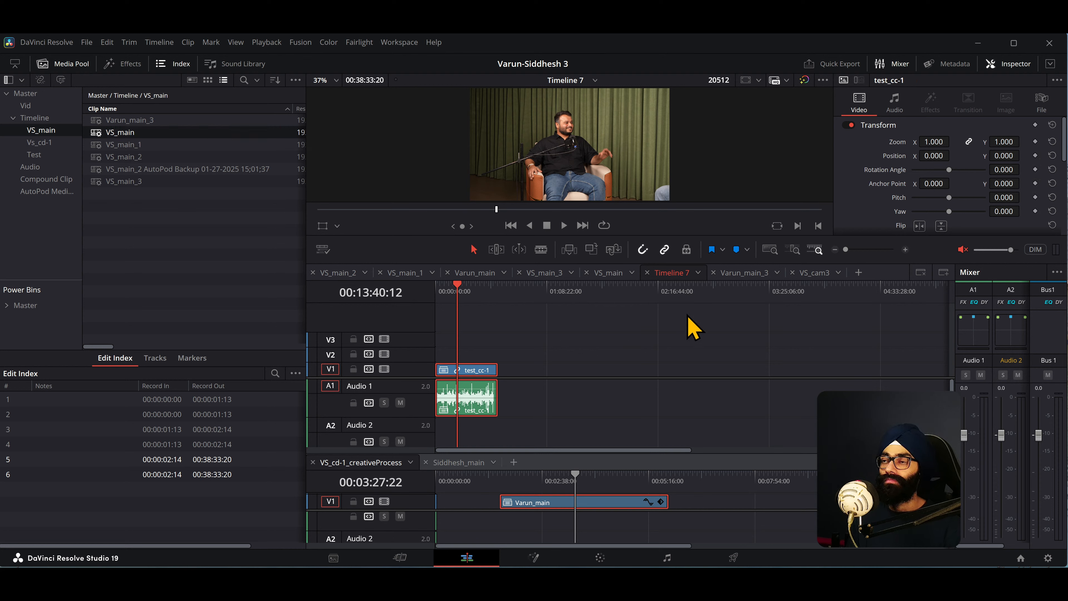
pyautogui.hotkey('alt', 'f')
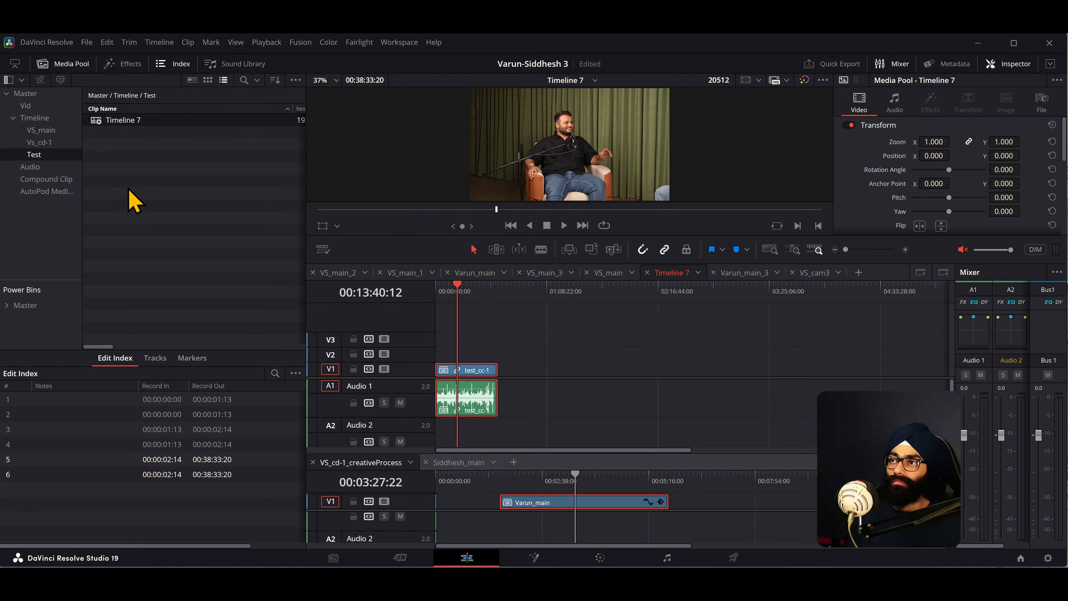
pyautogui.click(137, 123)
pyautogui.hotkey('ctrl', 'shift', ',')
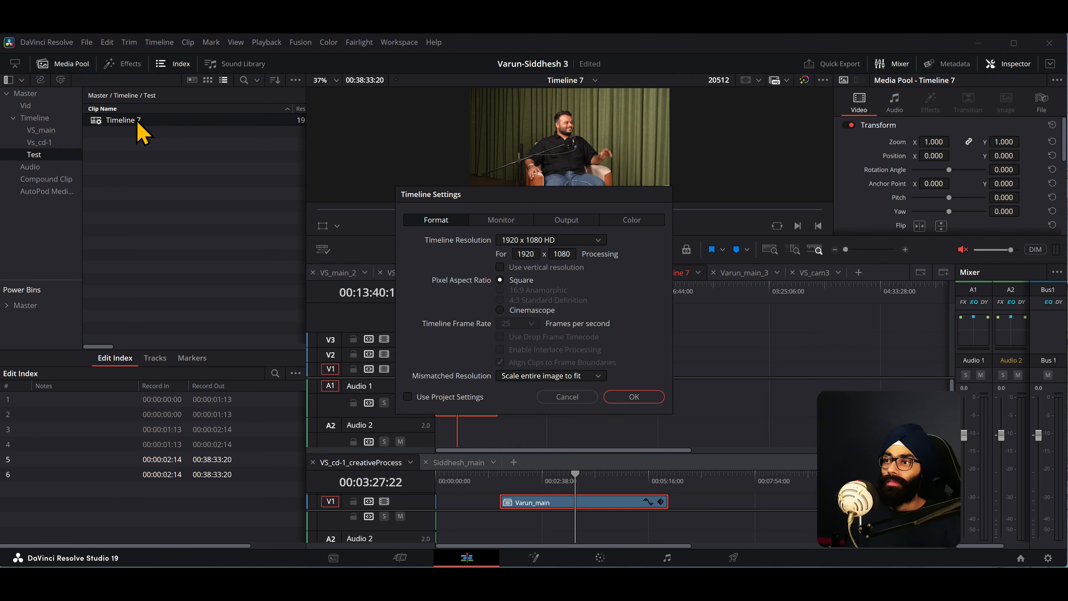
pyautogui.click(571, 220)
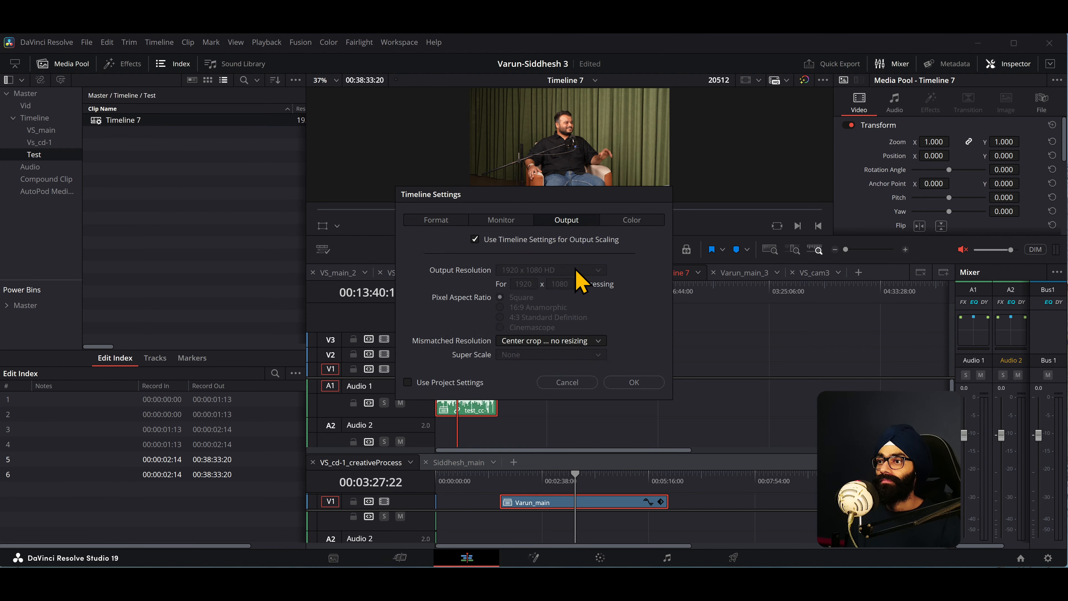
pyautogui.click(570, 343)
pyautogui.click(573, 388)
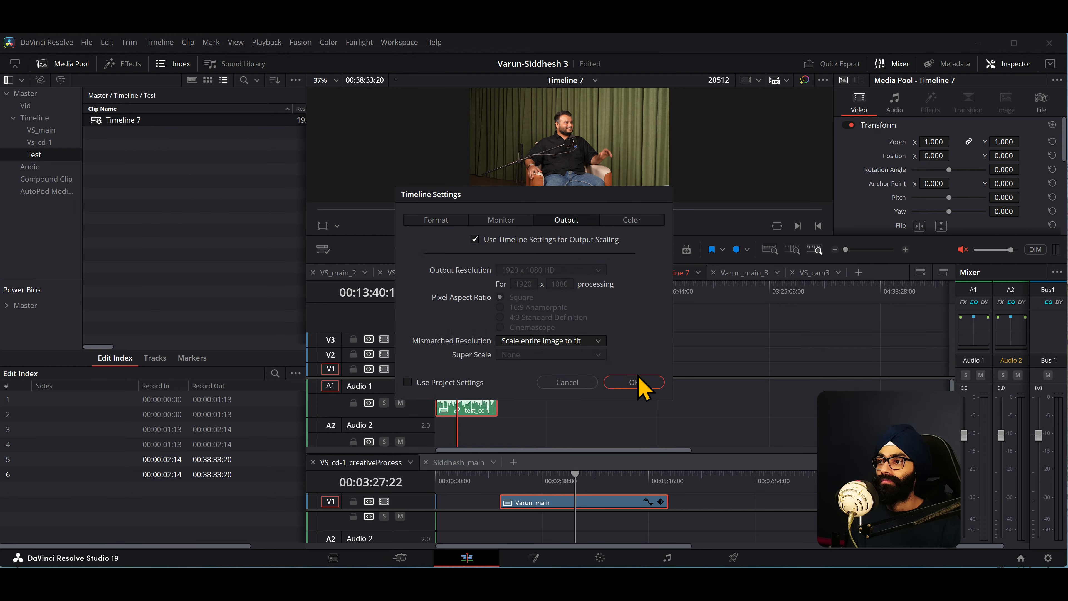
pyautogui.click(637, 382)
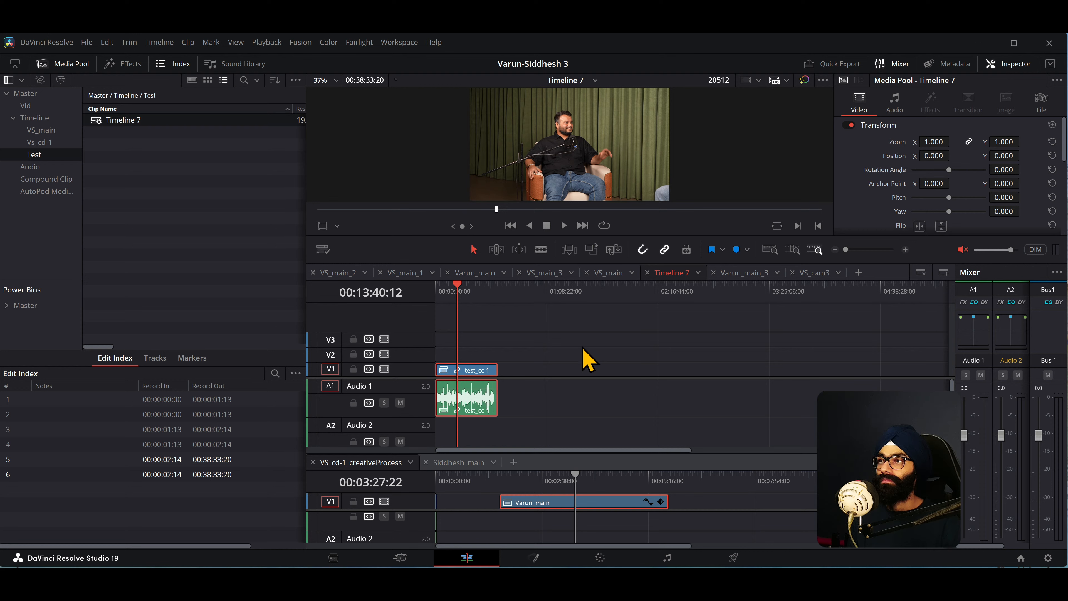
# Switch the timeline playback resolution to a different option.
pyautogui.click(266, 42)
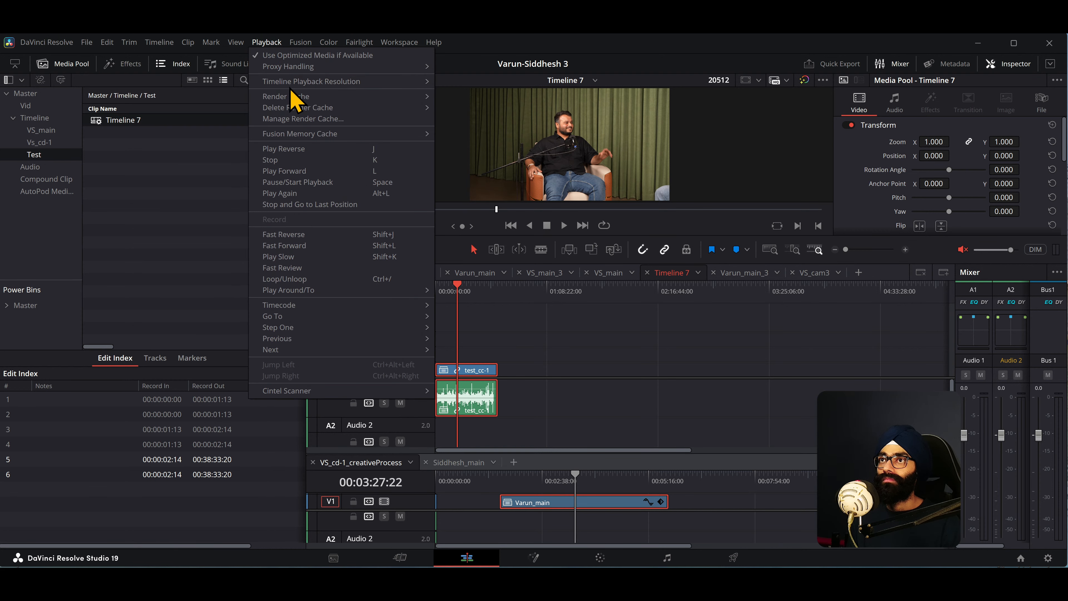
pyautogui.moveTo(303, 82)
pyautogui.click(471, 104)
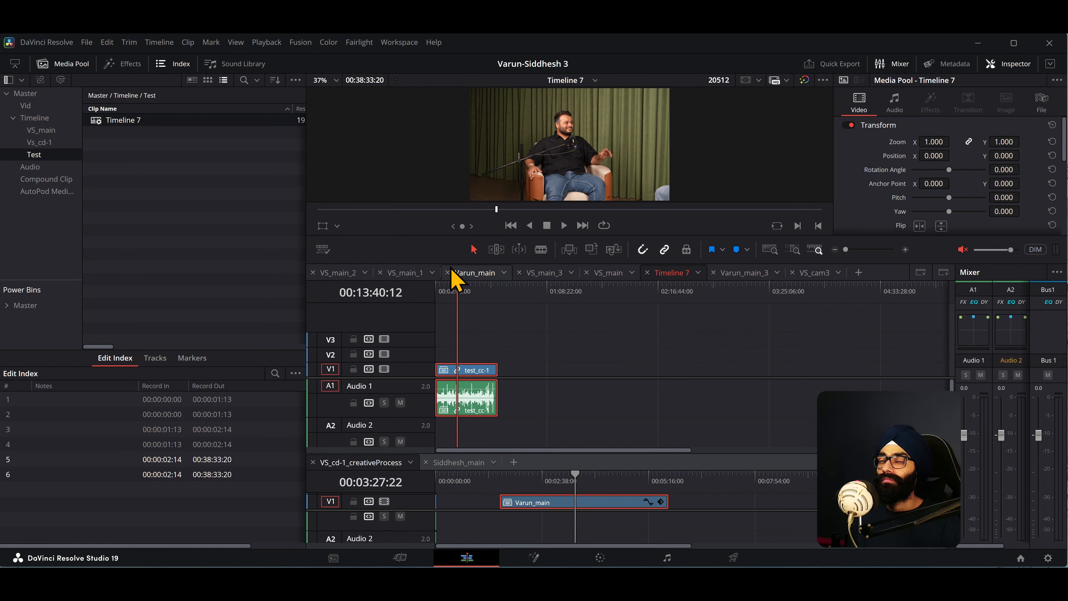
# Reopen the timeline settings of Timeline 7 and set the format's mismatched resolution to Center crop with no resizing.
pyautogui.click(78, 143)
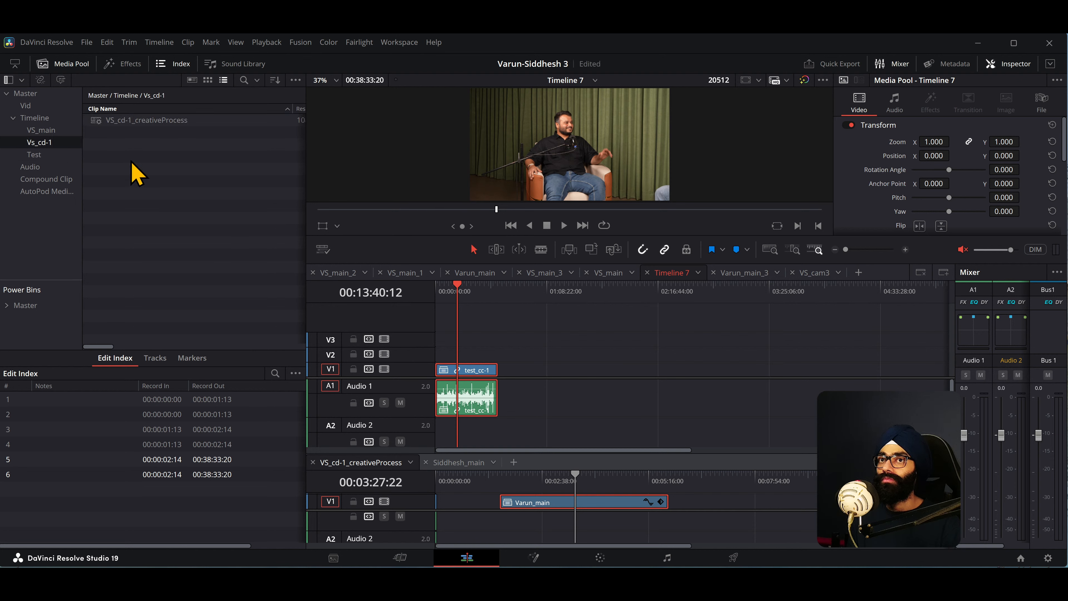
pyautogui.click(53, 155)
pyautogui.click(138, 122)
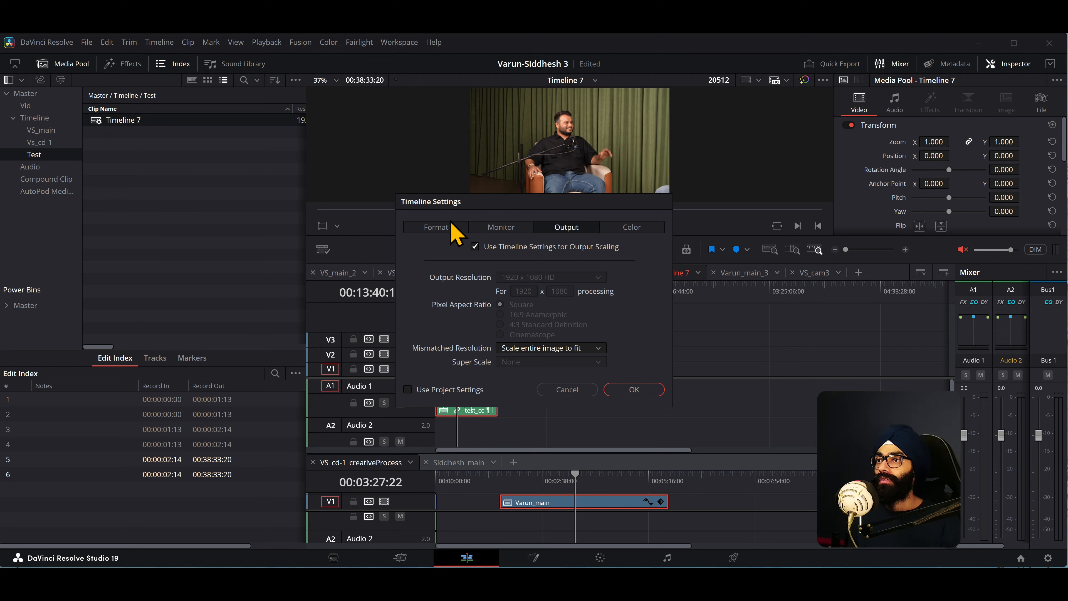
pyautogui.click(447, 228)
pyautogui.click(574, 382)
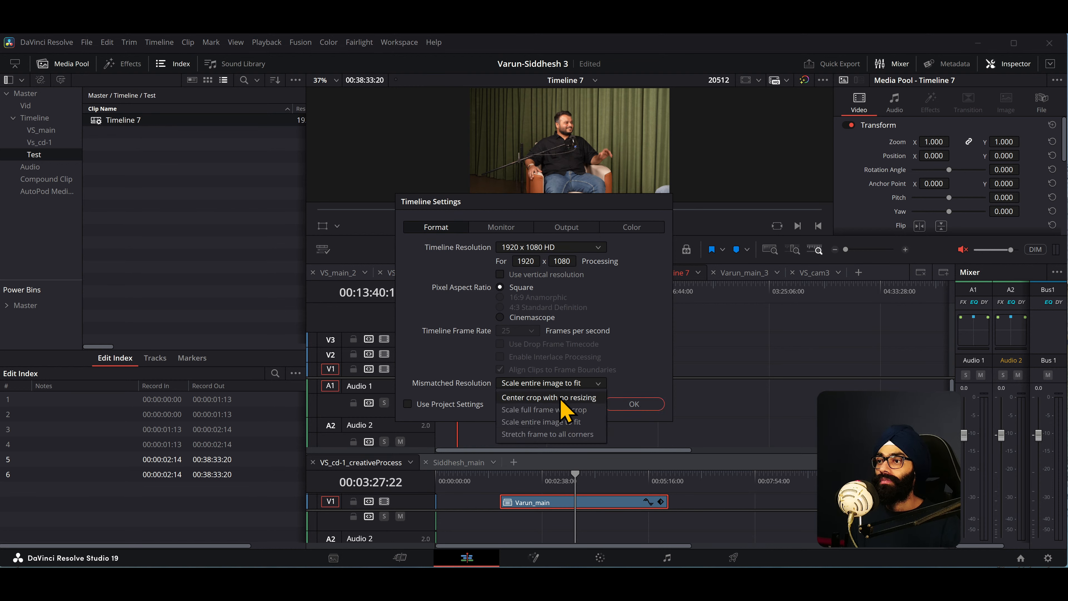
pyautogui.click(564, 400)
# Compare the output and format mismatched resolution options of Timeline 7, and apply the settings.
pyautogui.click(568, 233)
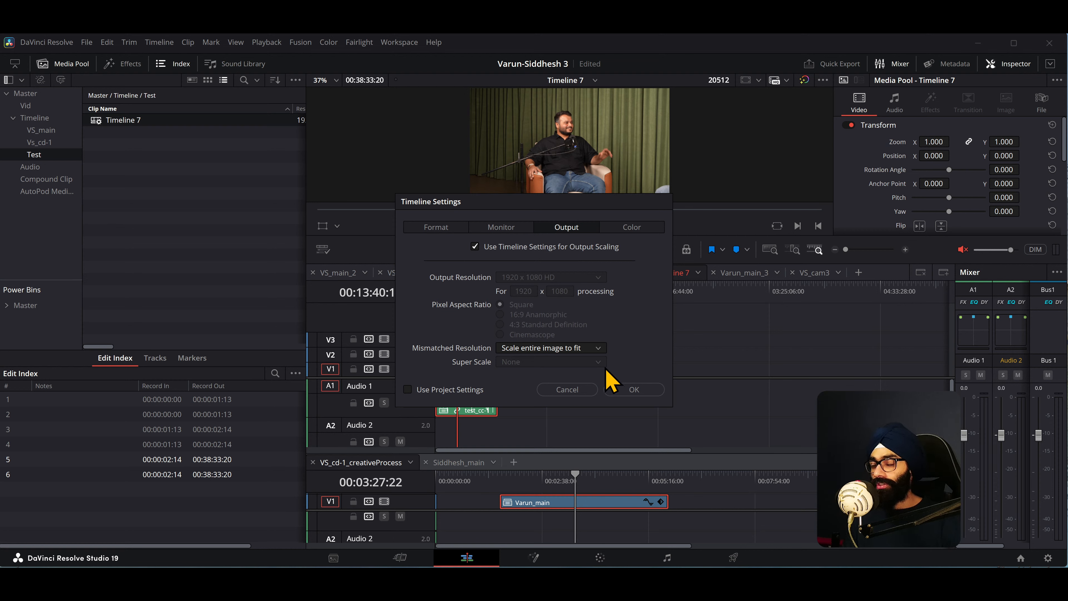
pyautogui.click(447, 229)
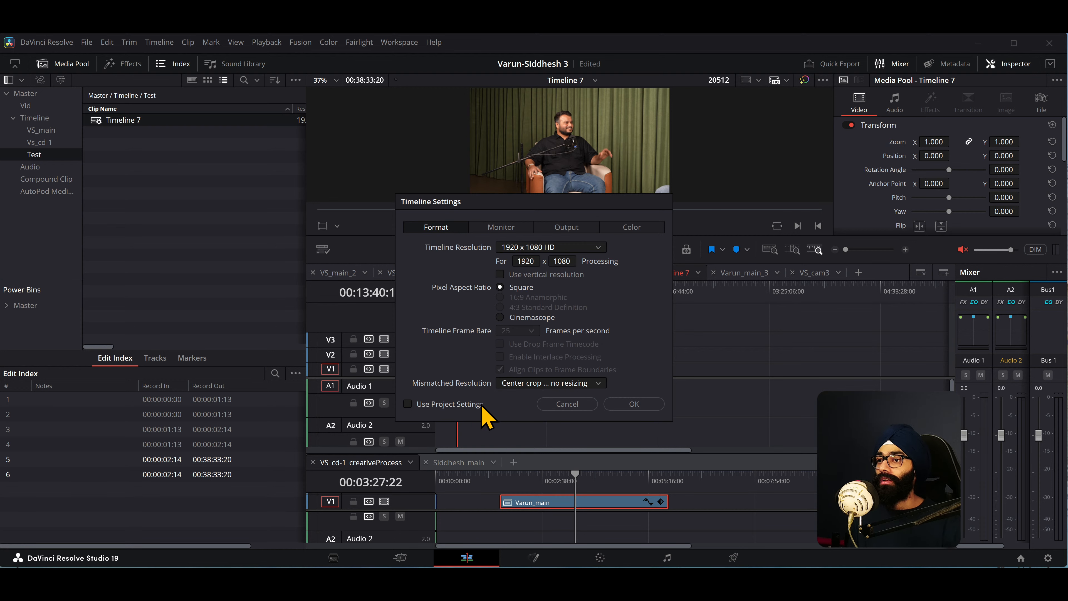
pyautogui.click(565, 230)
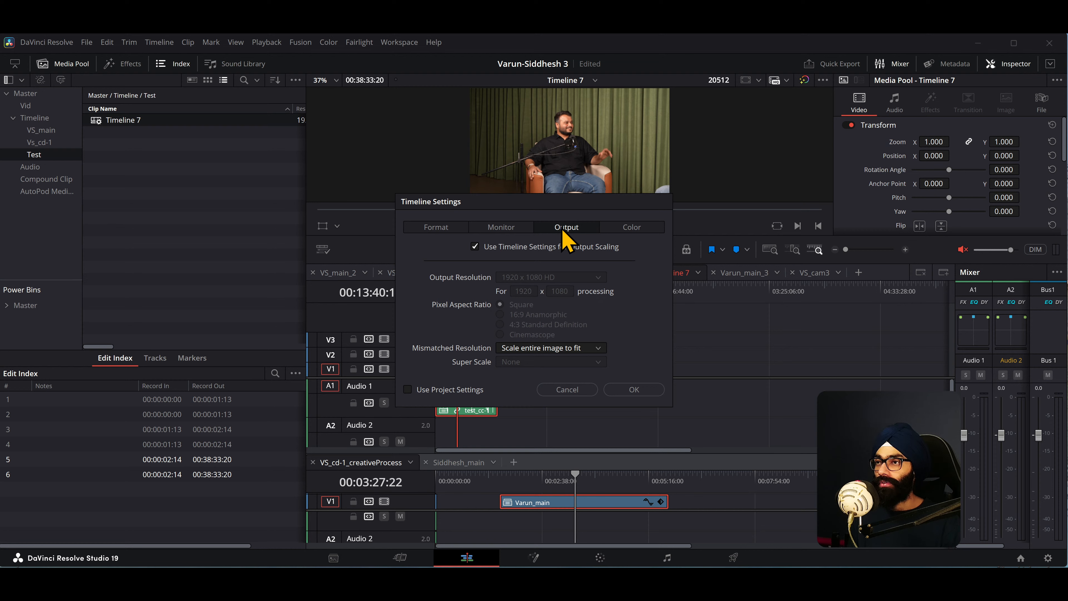
pyautogui.click(441, 230)
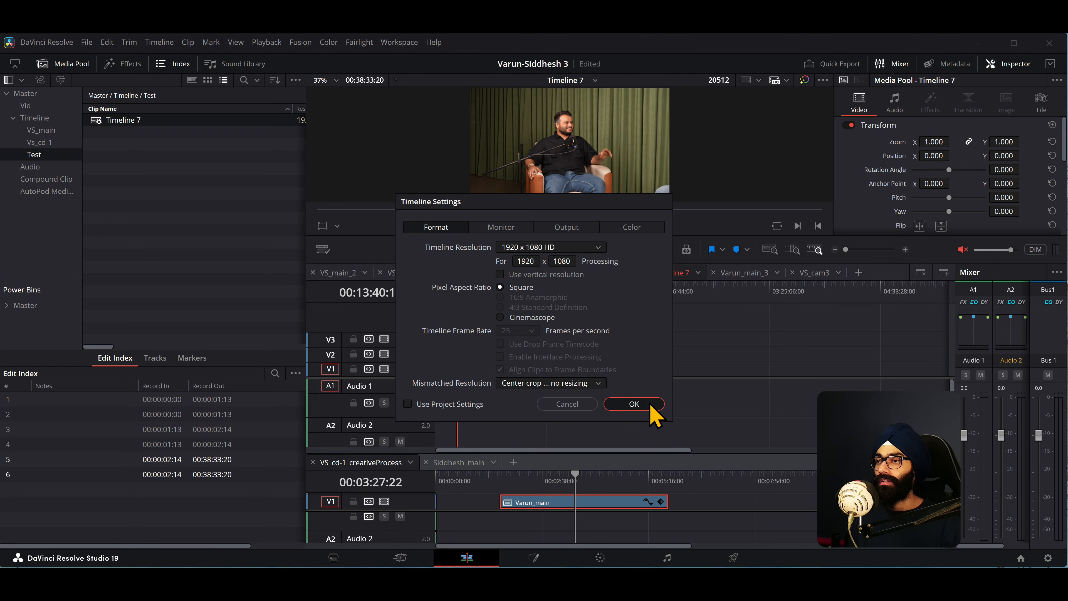
pyautogui.click(633, 404)
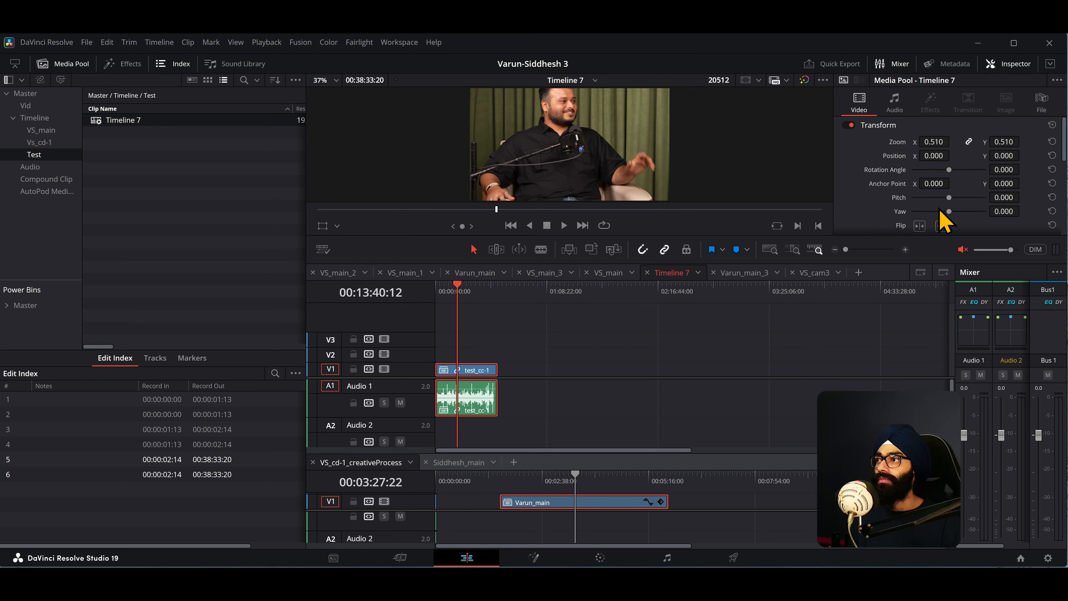
# Select the test_cc-1 clip in Timeline 7 and set its zoom to 0.910.
pyautogui.click(475, 370)
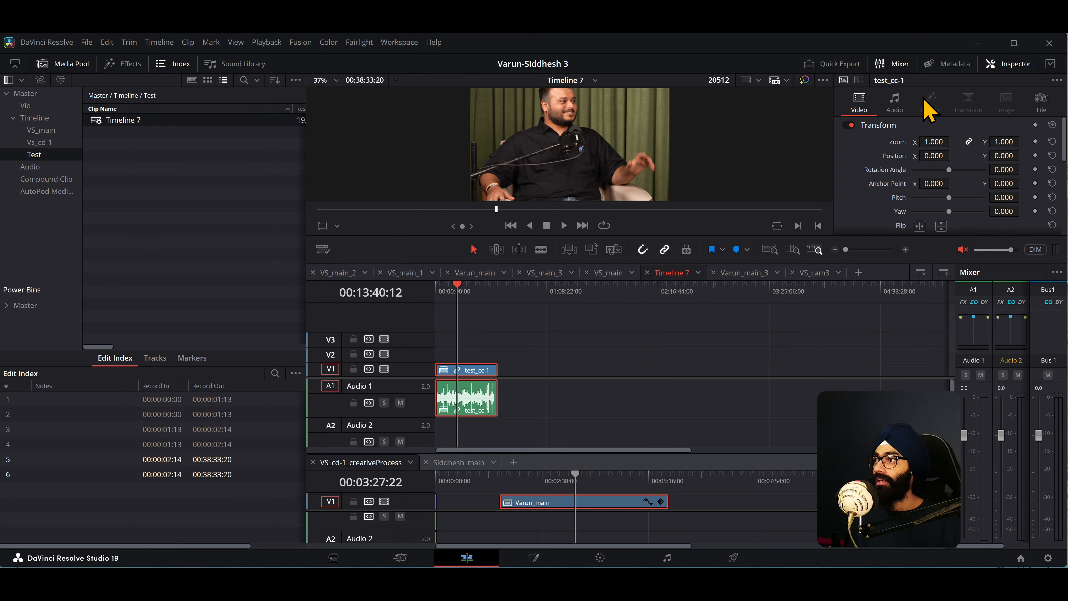
pyautogui.moveTo(933, 142); pyautogui.dragTo(933, 142)
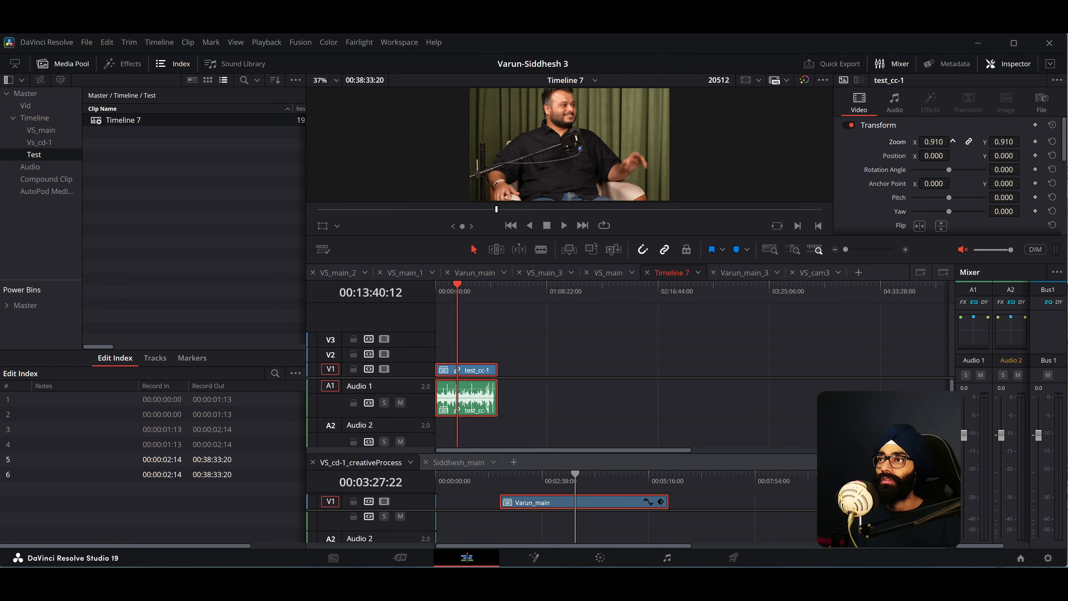
pyautogui.click(468, 354)
# Copy the test_cc-1 clip from Timeline 7 and paste it into VS_cd-1_creativeProcess at 00:06:54:05.
pyautogui.click(466, 374)
pyautogui.hotkey('ctrl', 'c')
pyautogui.moveTo(701, 487); pyautogui.dragTo(715, 486)
pyautogui.hotkey('ctrl', 'v')
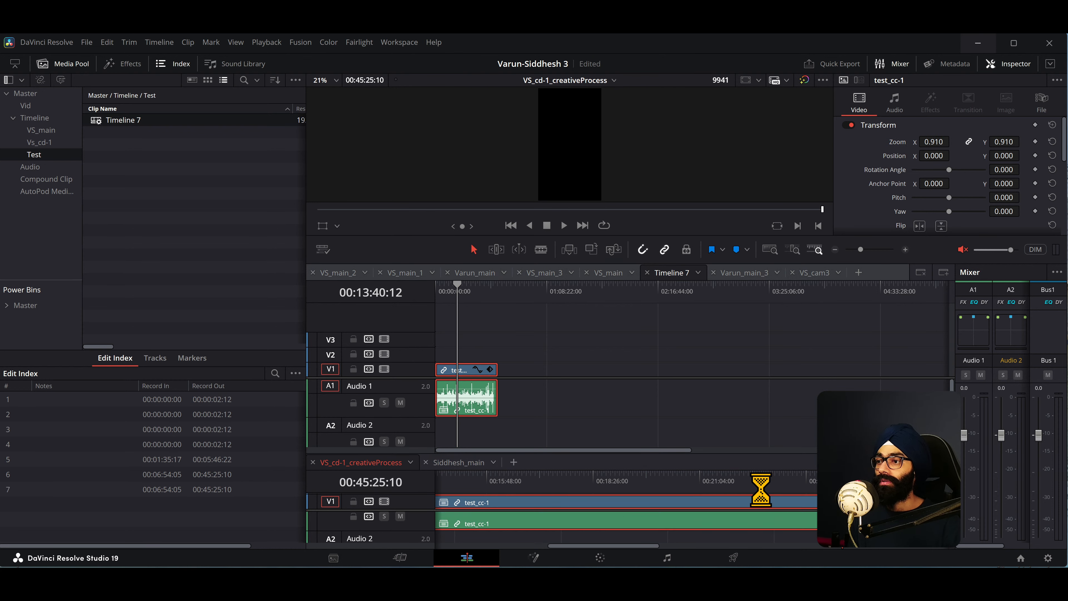
# Set the pasted test_cc-1 clip's zoom to 0.300 with the playhead at 00:22:47:12, and enlarge the viewer.
pyautogui.hotkey('shift', 'z')
pyautogui.click(471, 484)
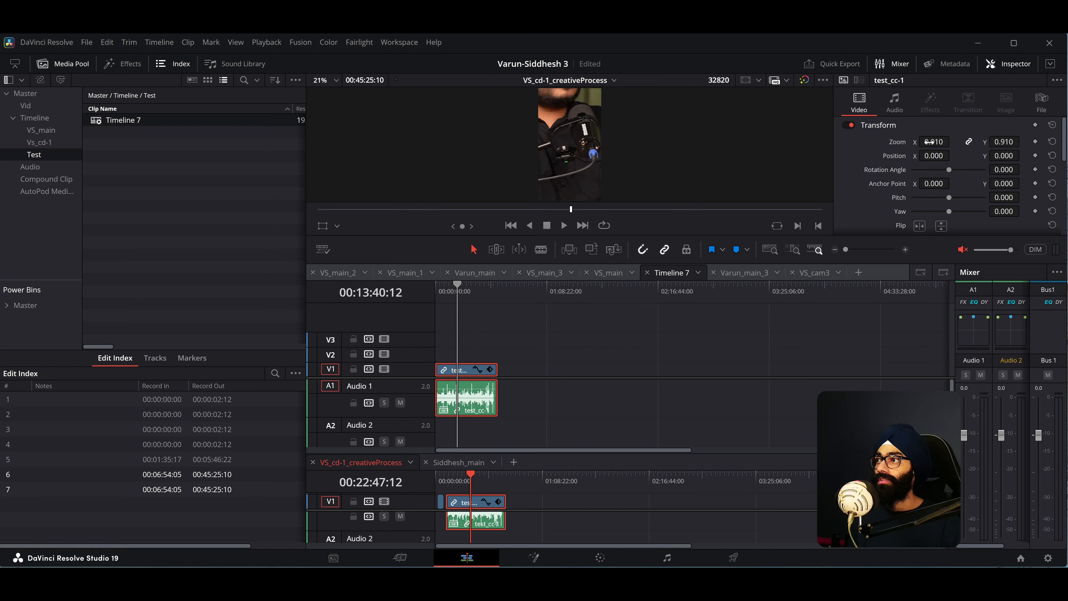
pyautogui.moveTo(940, 141); pyautogui.dragTo(952, 141)
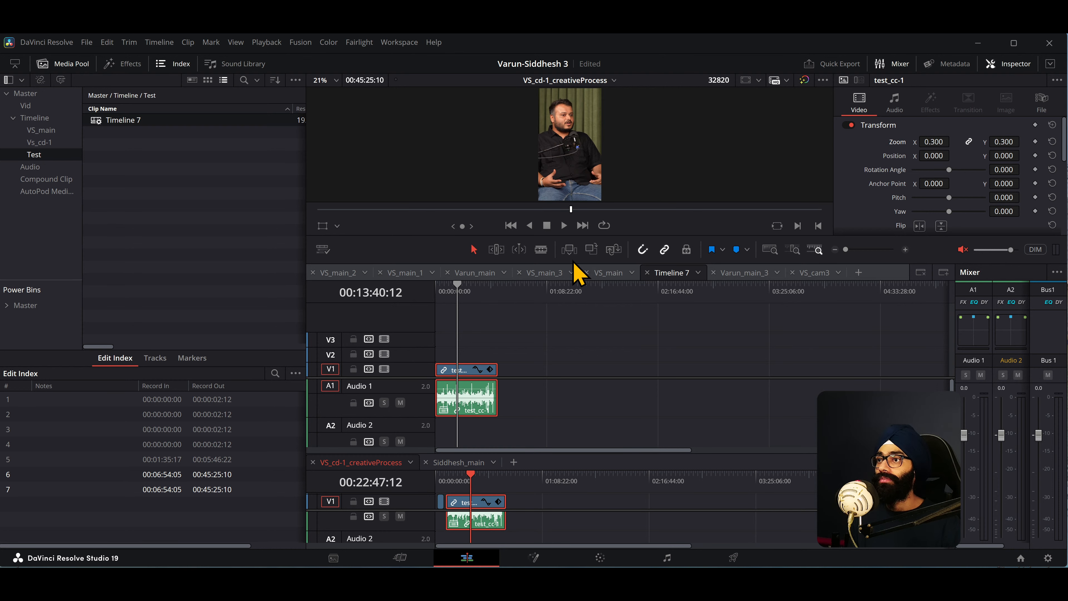
pyautogui.moveTo(584, 236); pyautogui.dragTo(567, 404)
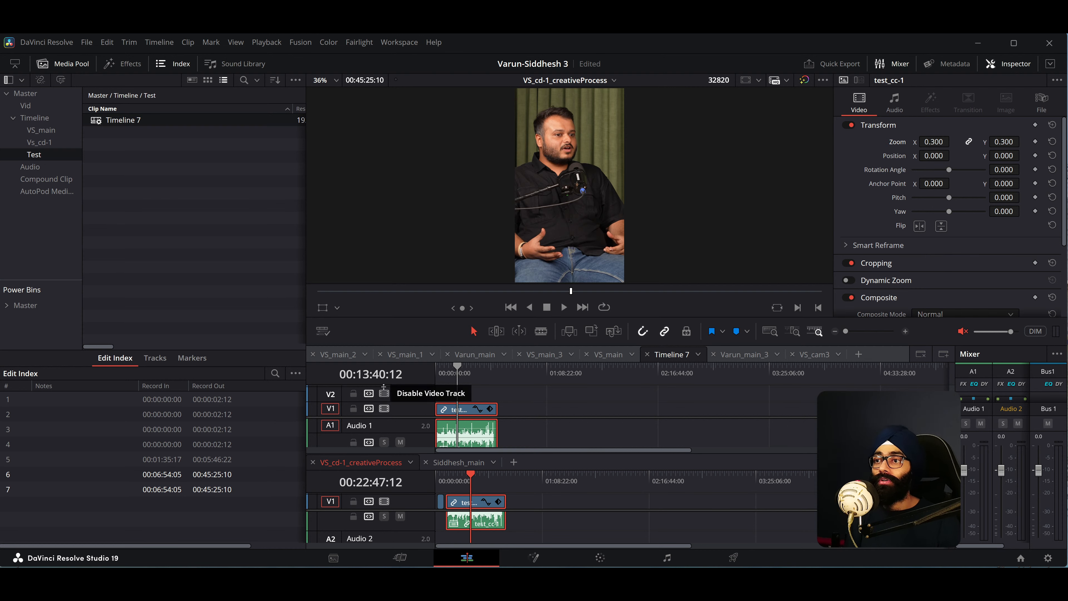
# Open the VS_main_1 timeline and select the first group of linked camera clips.
pyautogui.click(423, 356)
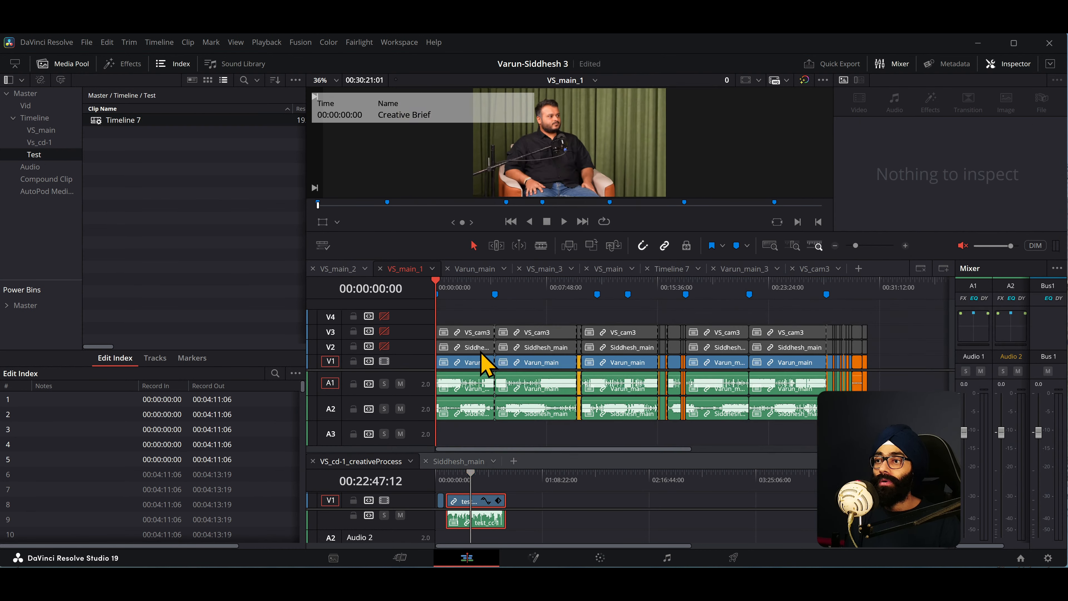
pyautogui.click(486, 363)
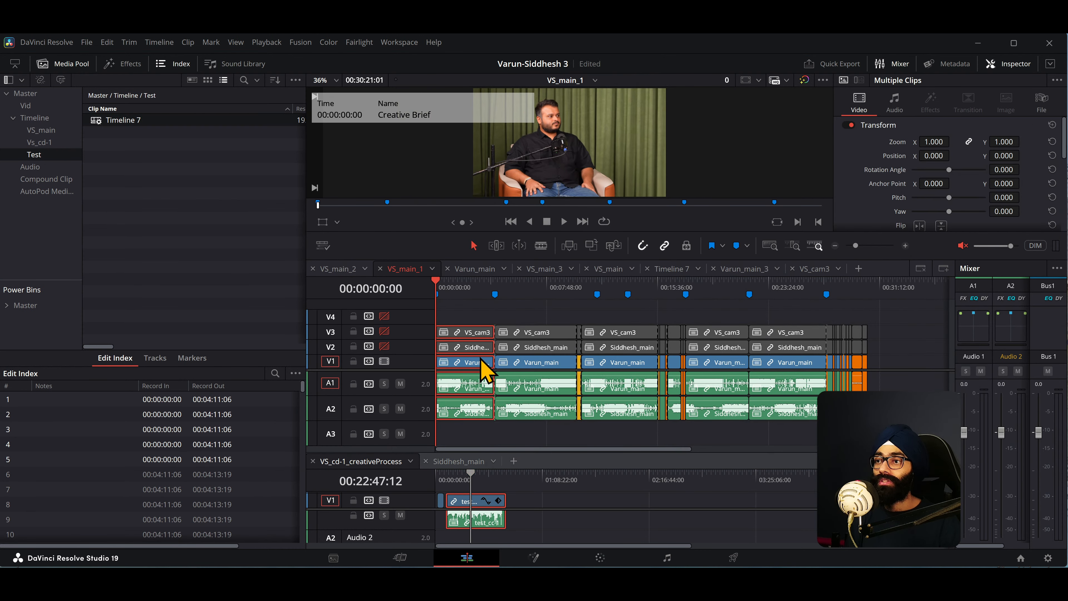